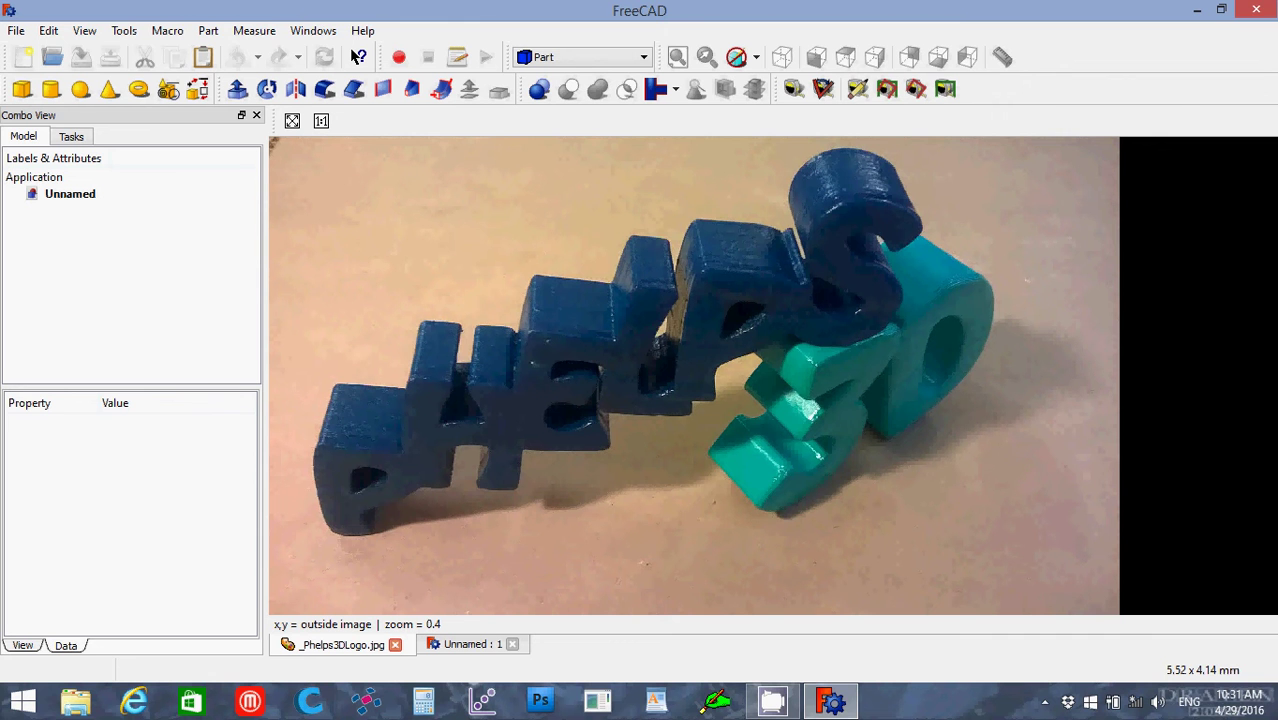
# Step: Close the logo image and import V2 Tip.stl from the Desktop into the empty document
pyautogui.click(395, 645)
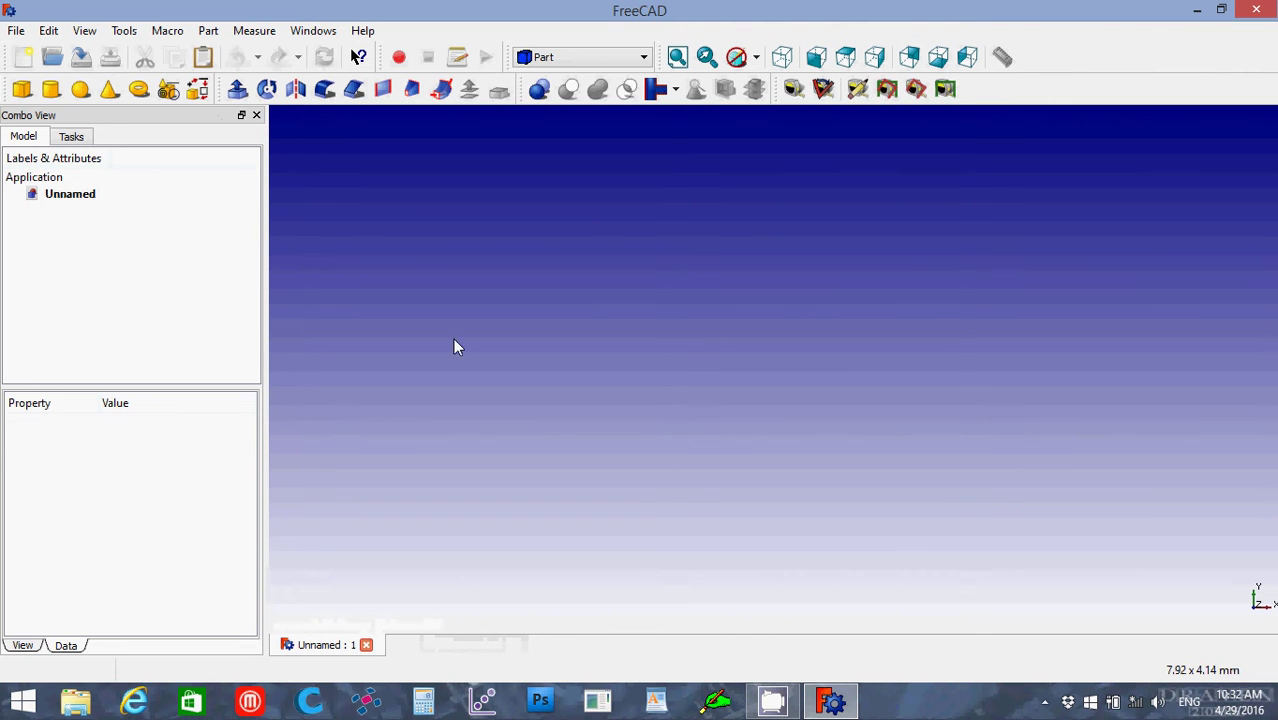
pyautogui.click(16, 31)
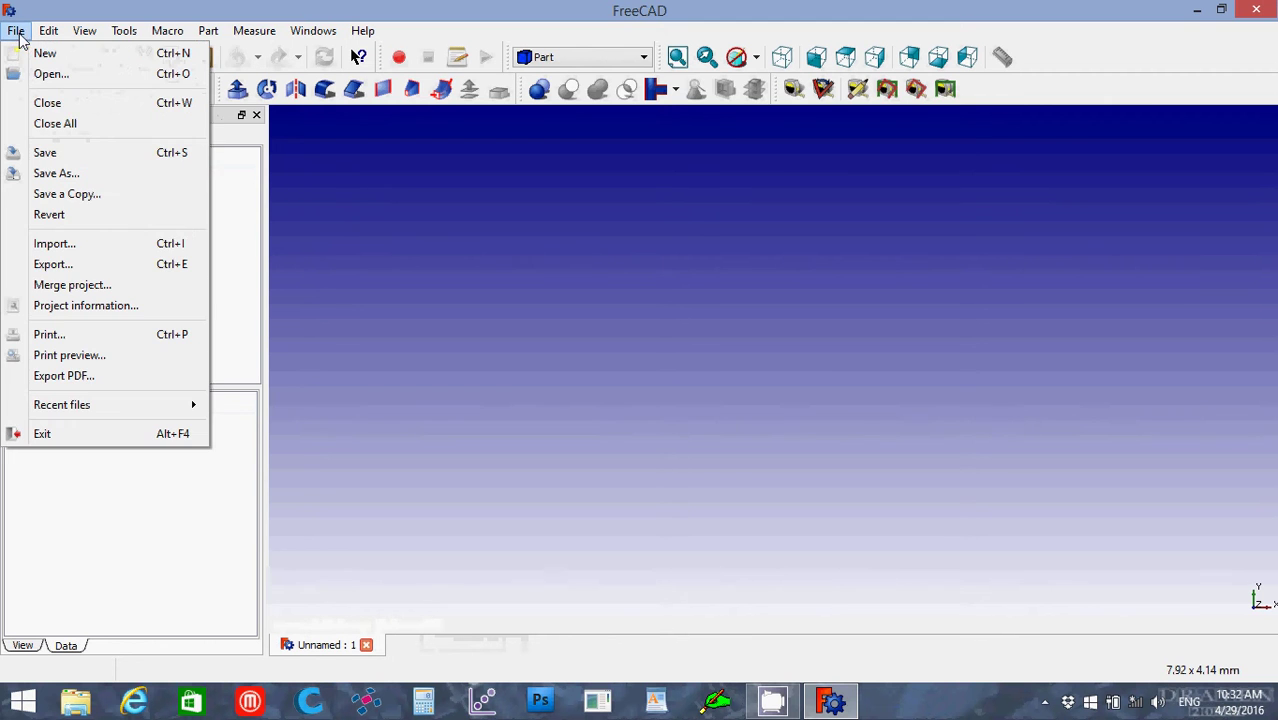
pyautogui.click(86, 245)
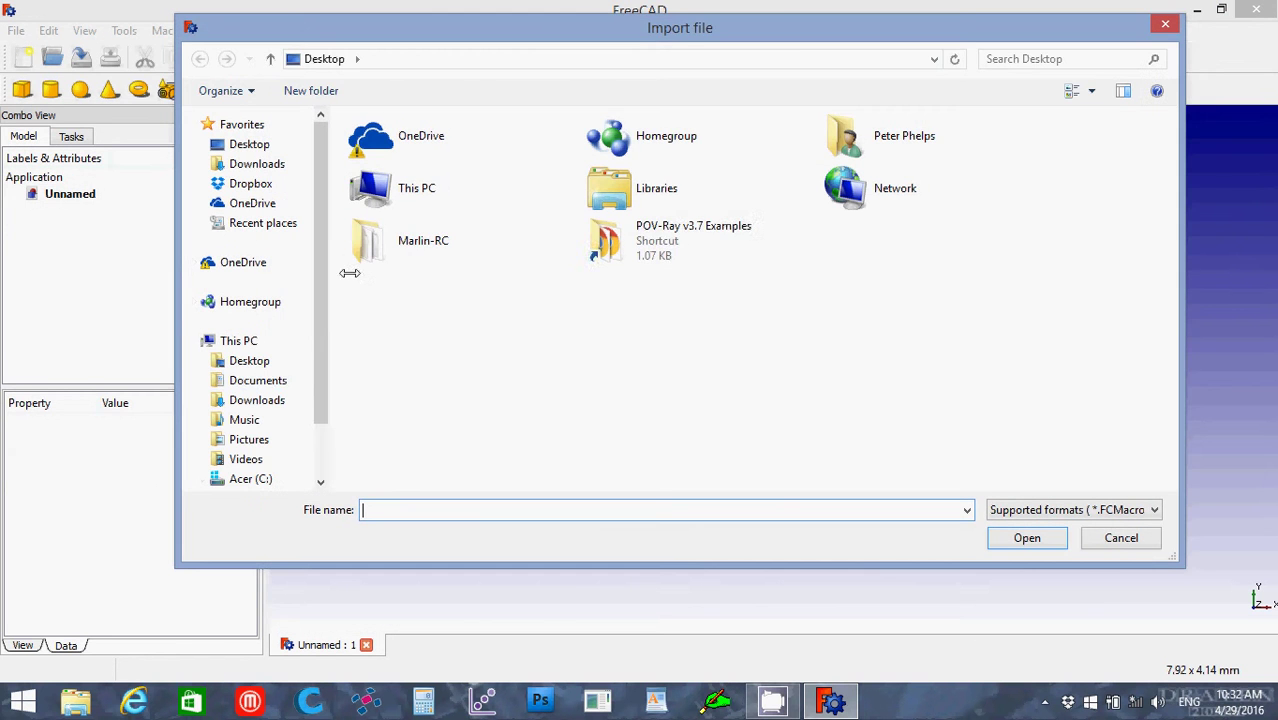
pyautogui.click(245, 364)
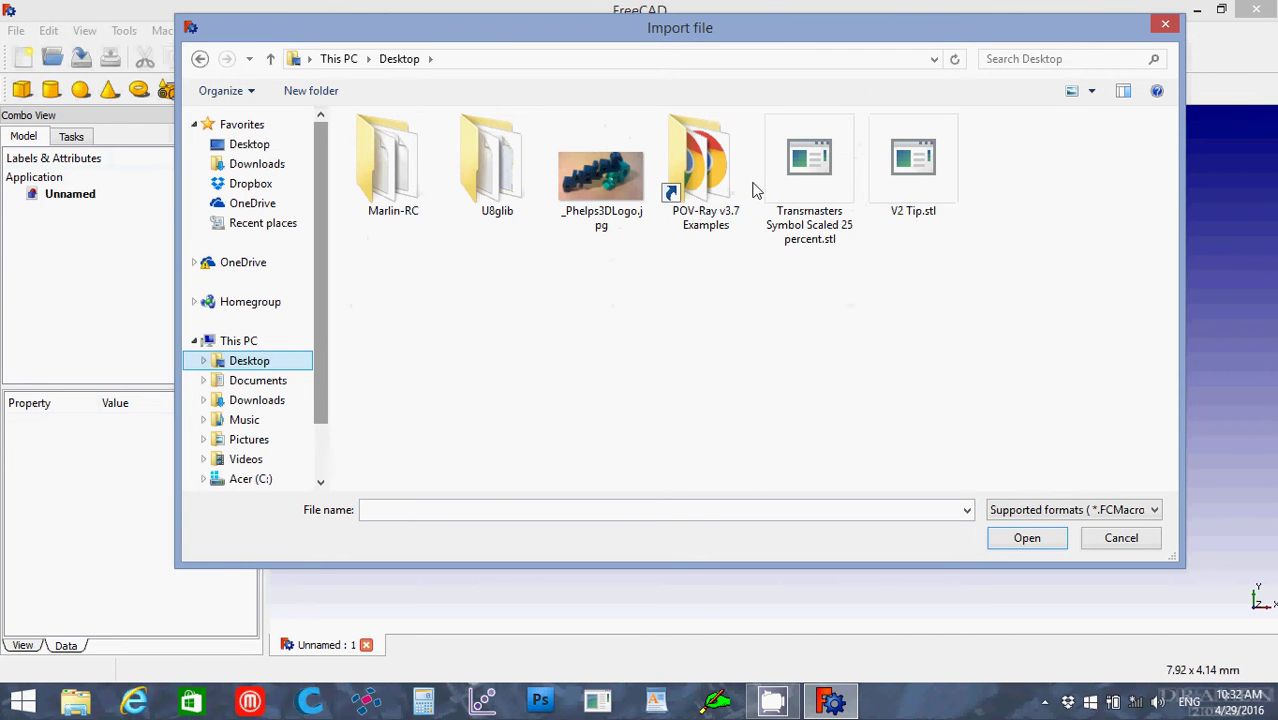
pyautogui.click(923, 186)
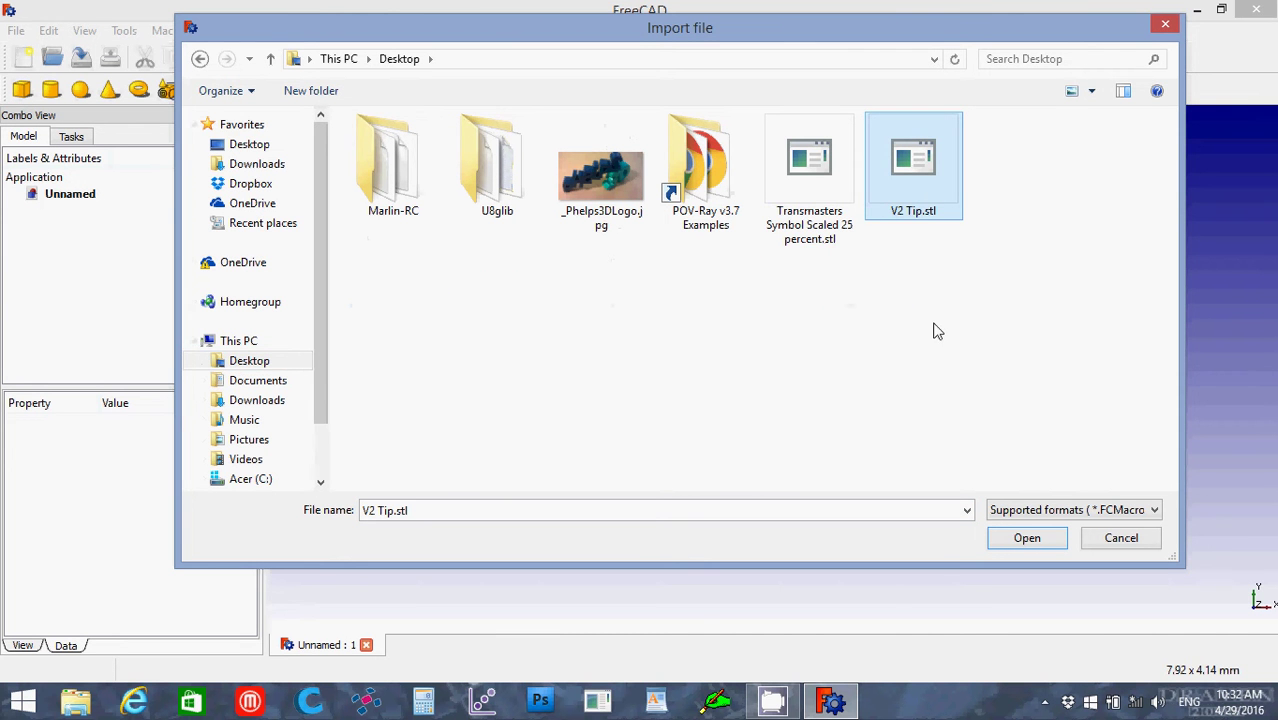
pyautogui.click(1018, 541)
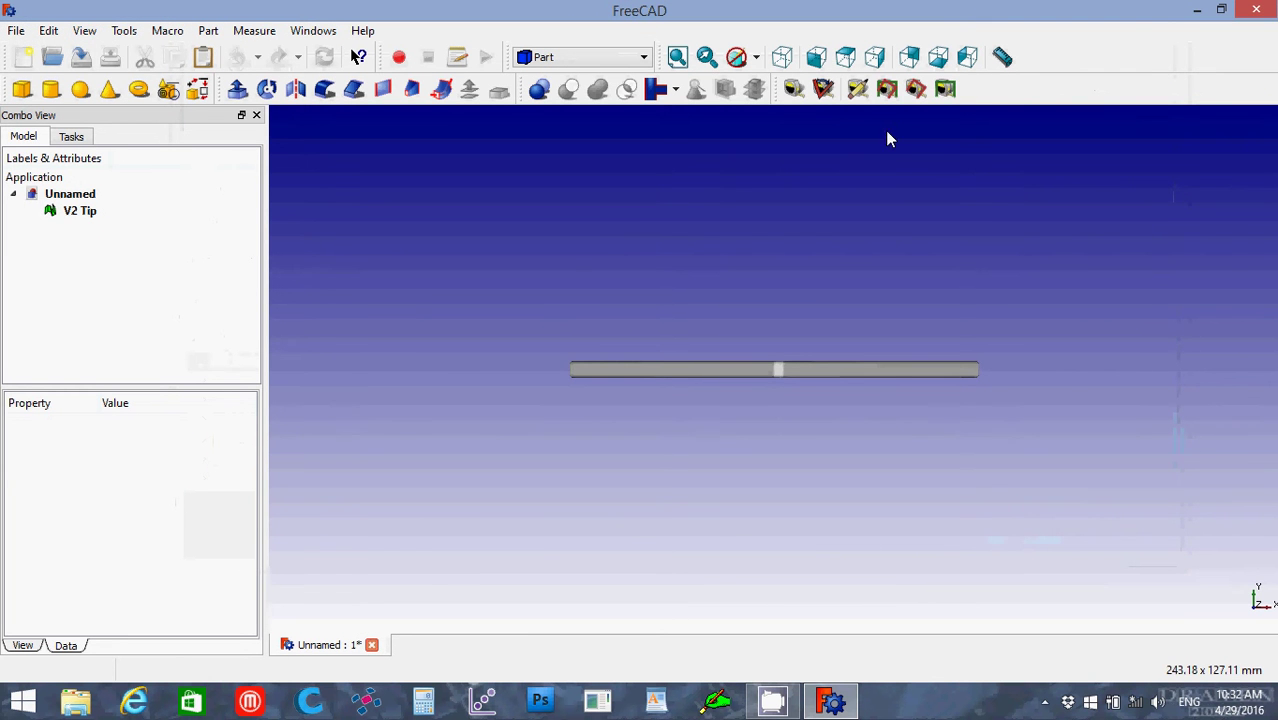
# Step: Import Transmasters Symbol Scaled 25 percent.stl from the Desktop into the same document as the V2 Tip mesh
pyautogui.click(783, 57)
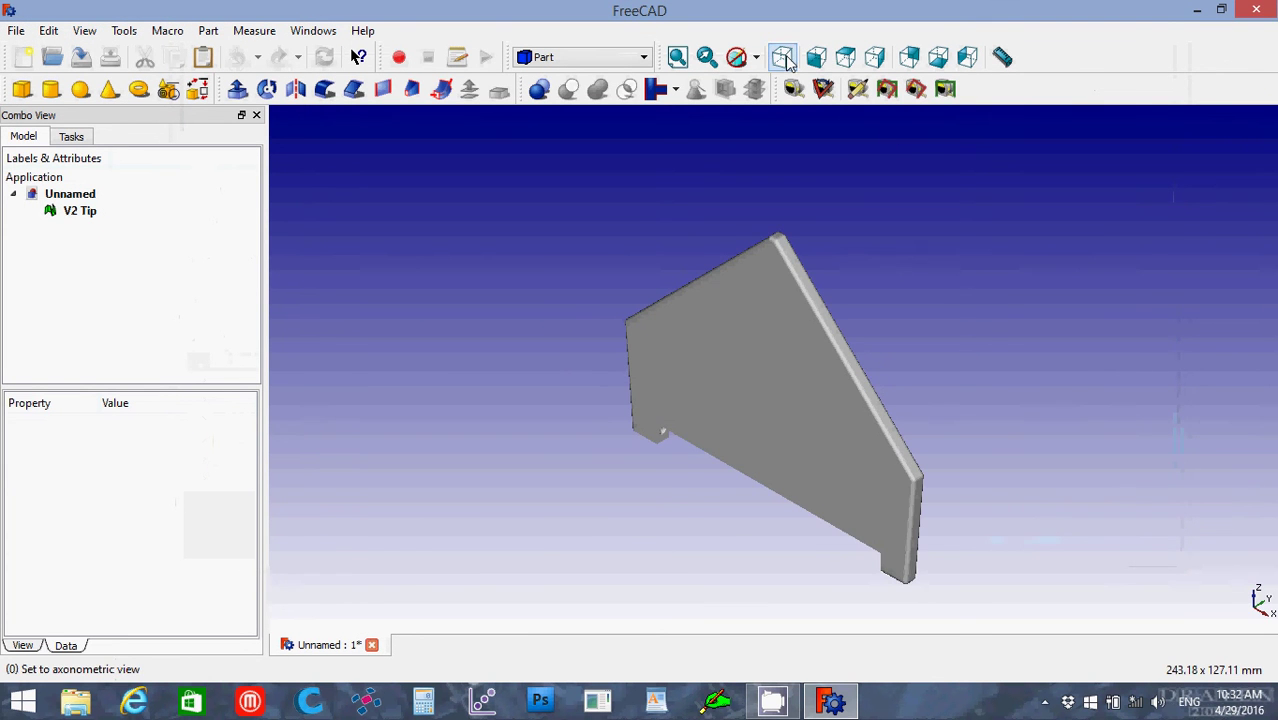
pyautogui.click(816, 57)
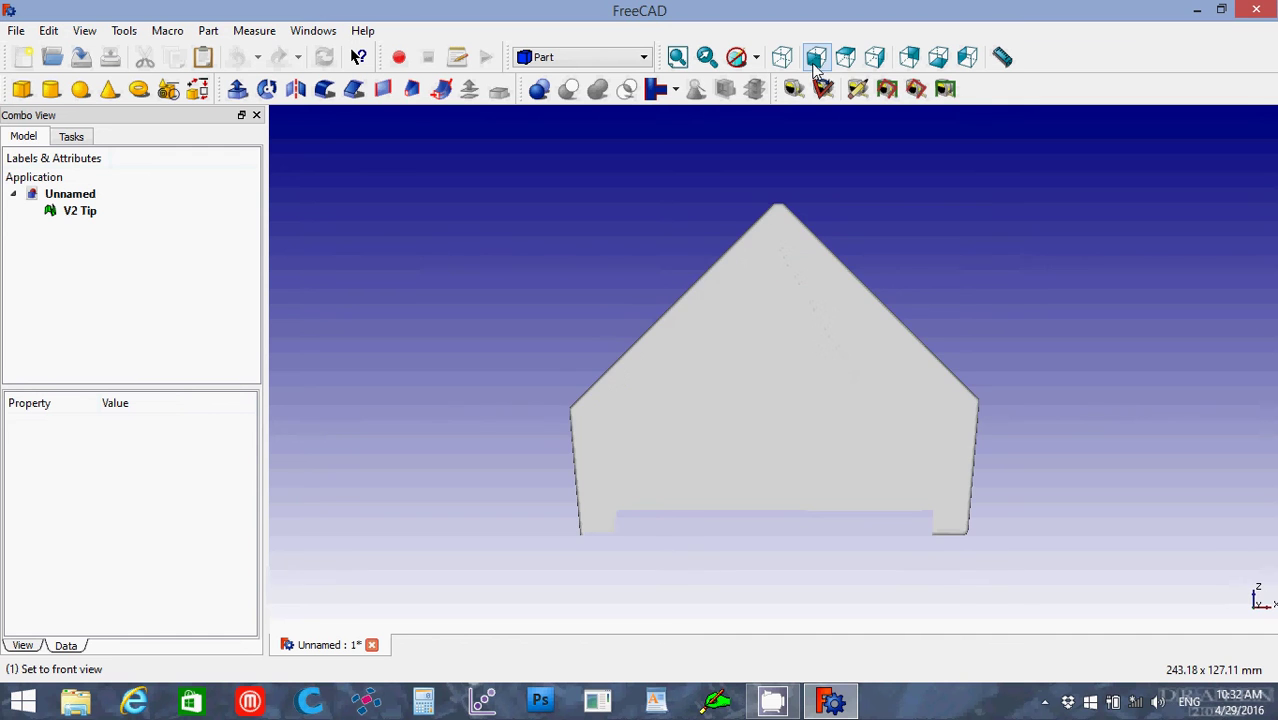
pyautogui.click(845, 57)
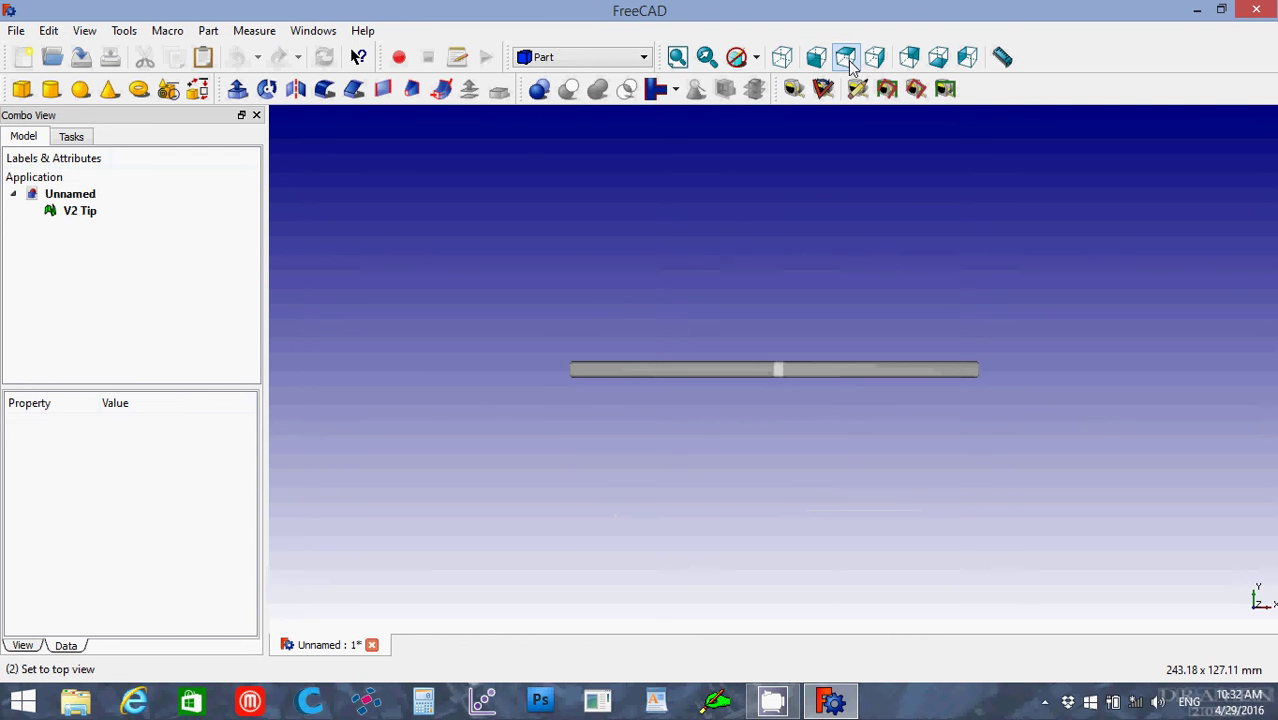
pyautogui.click(782, 57)
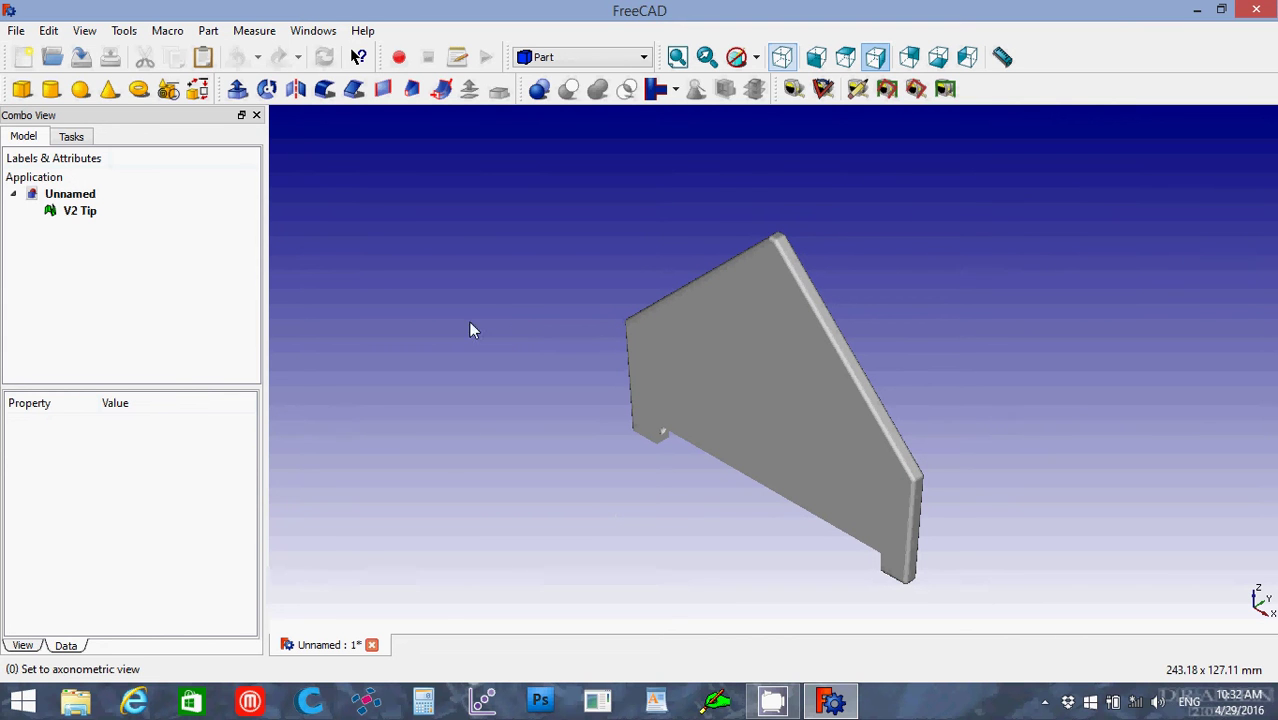
pyautogui.click(17, 35)
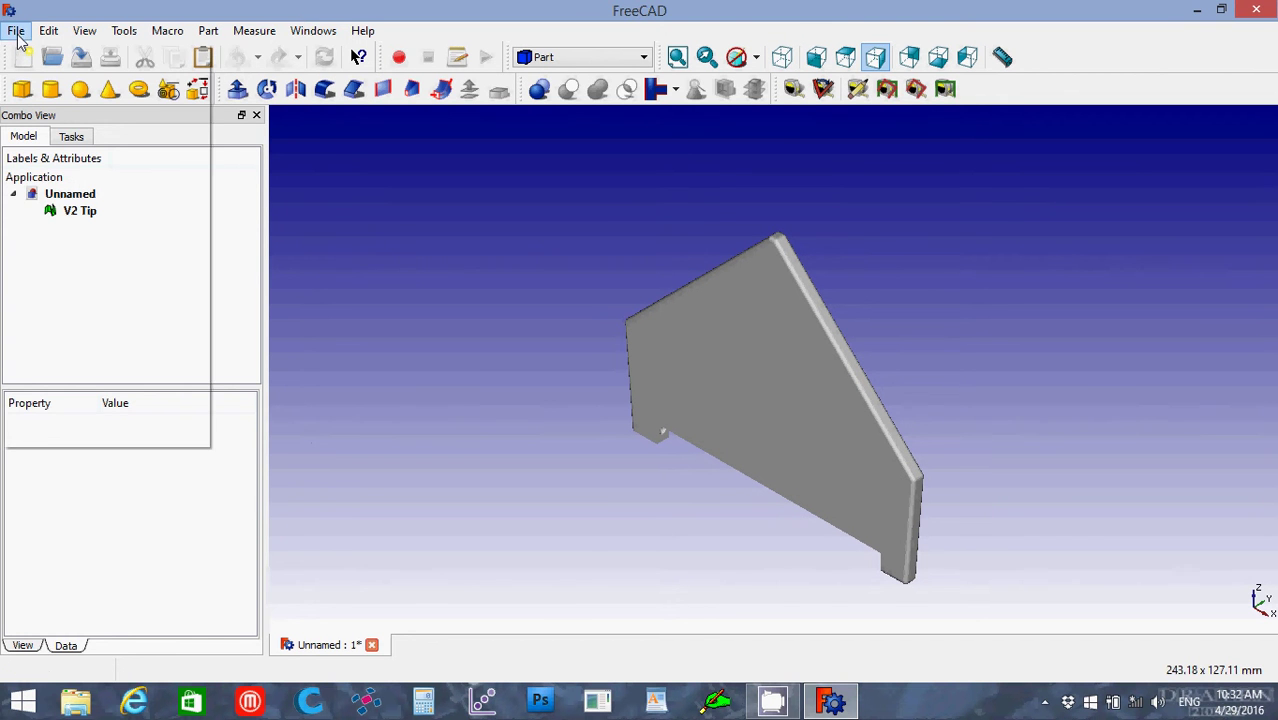
pyautogui.click(67, 252)
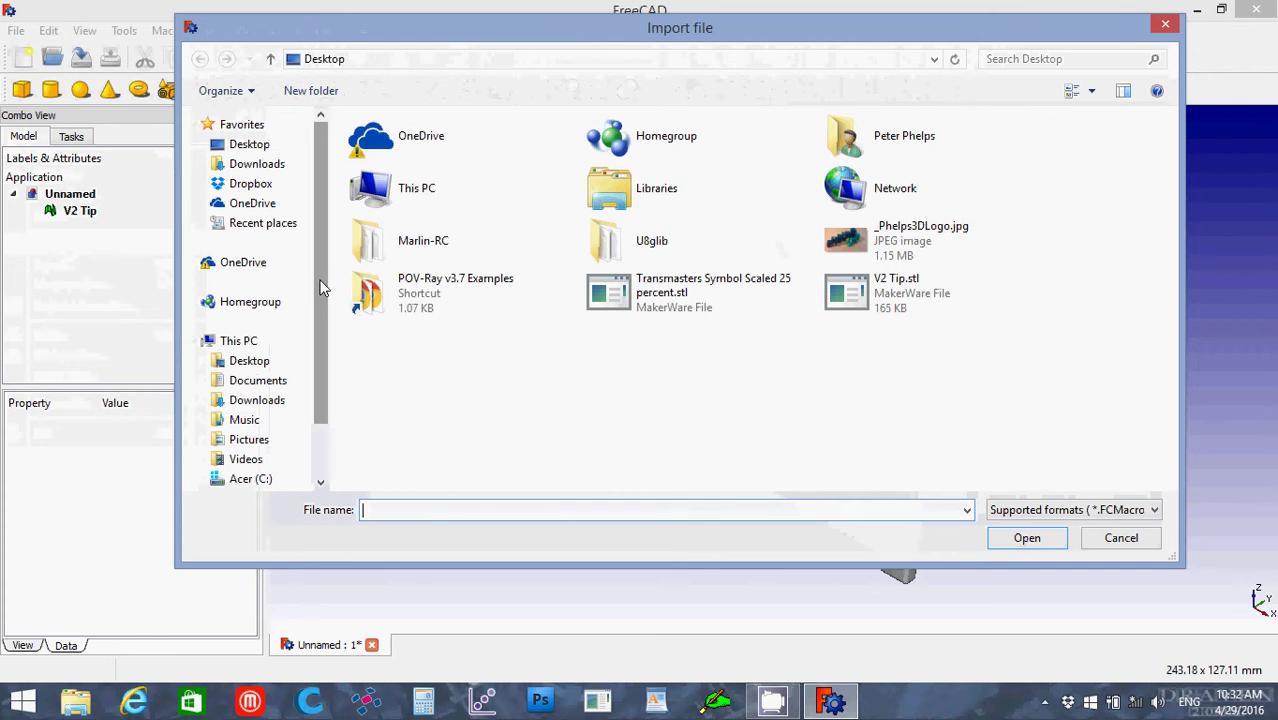
pyautogui.click(667, 302)
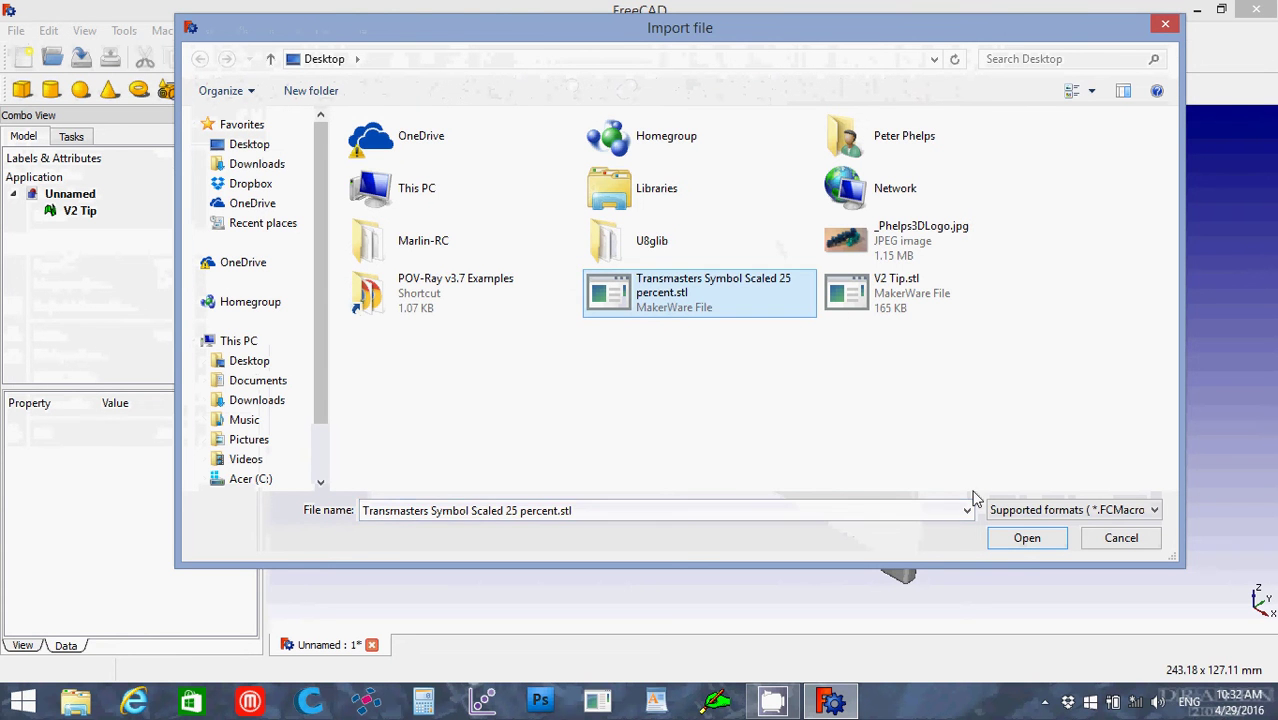
pyautogui.click(1023, 543)
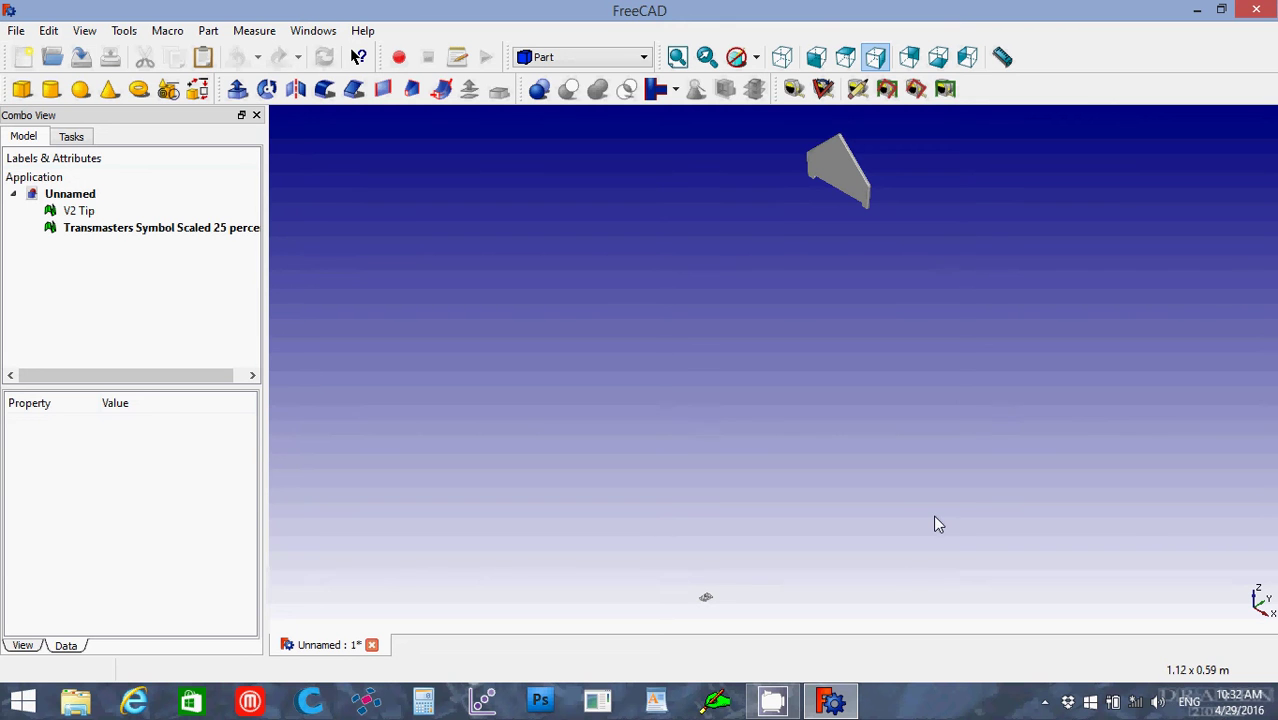
# Step: Set the Z position of the Transmasters Symbol mesh's placement to 200 mm
pyautogui.click(128, 232)
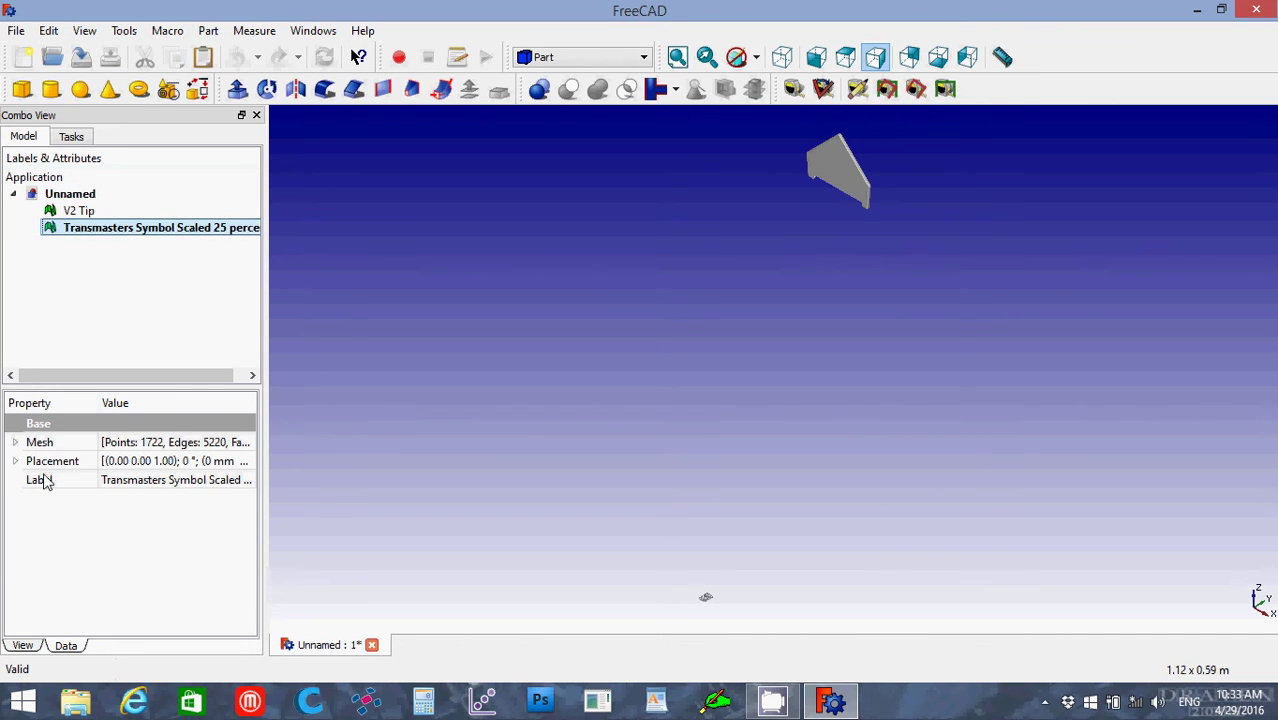
pyautogui.click(15, 462)
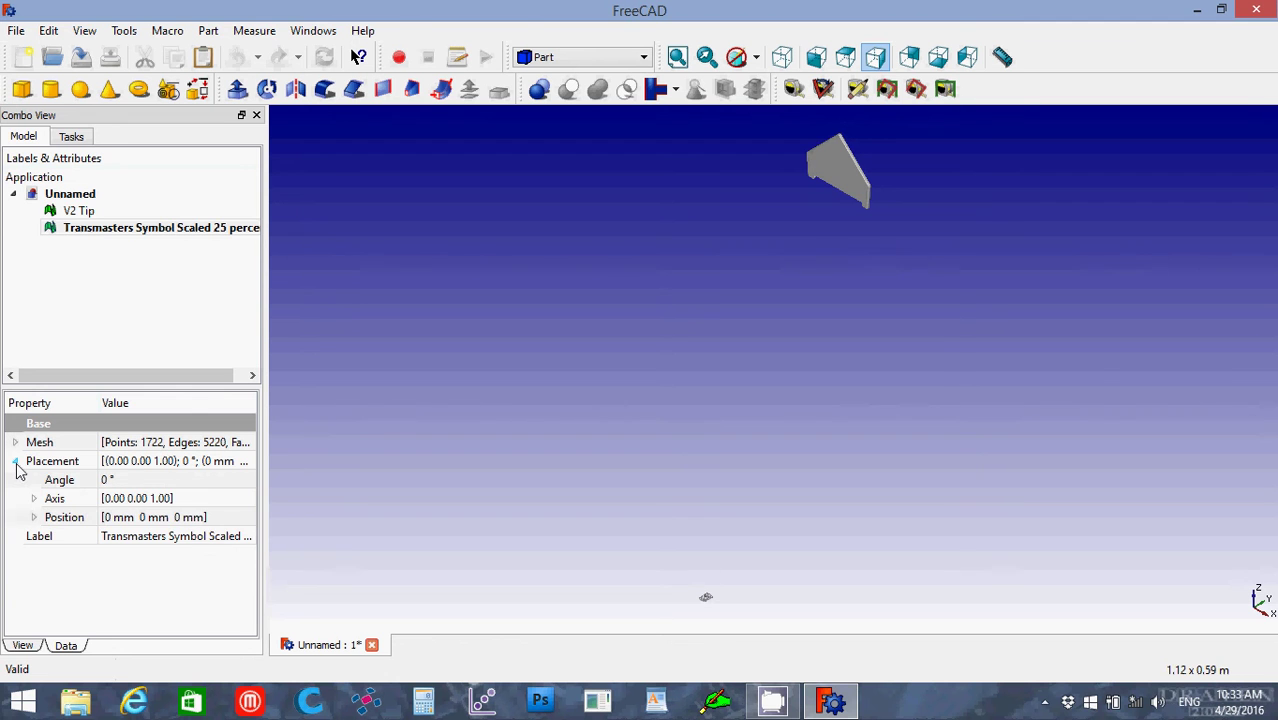
pyautogui.click(72, 211)
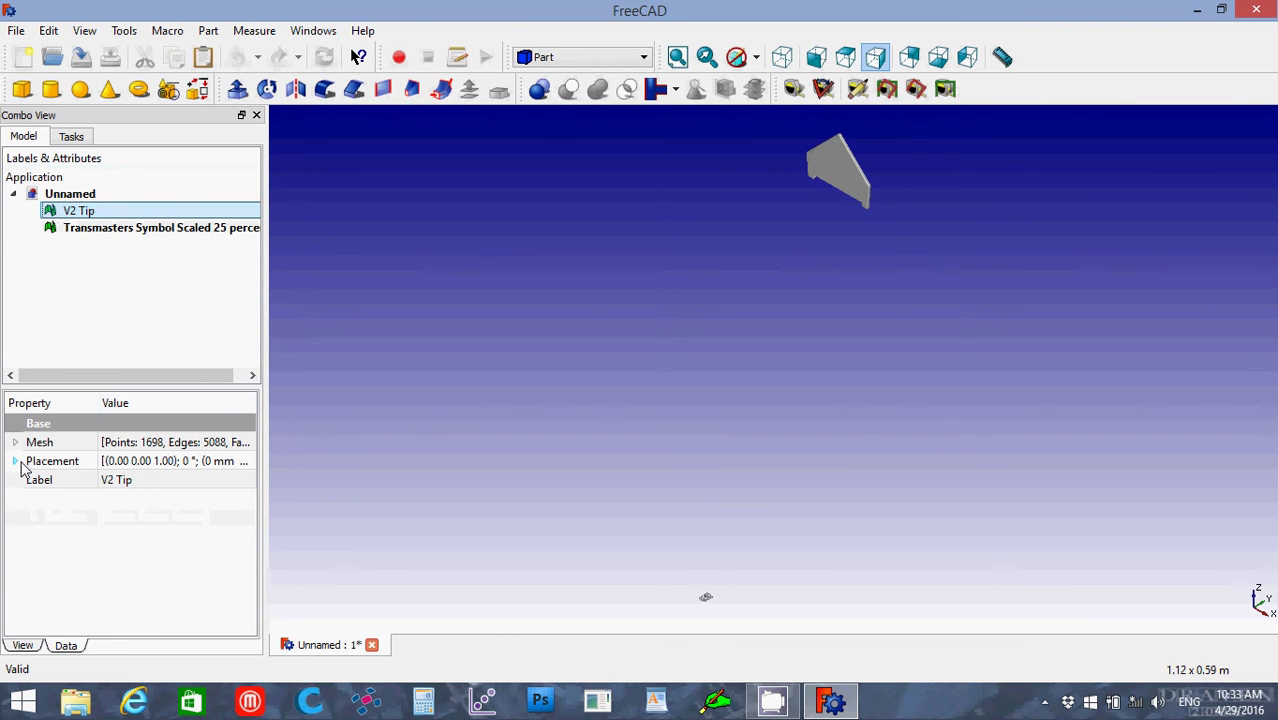
pyautogui.keyDown('ctrl'); pyautogui.click(163, 229); pyautogui.keyUp('ctrl')
pyautogui.click(163, 229)
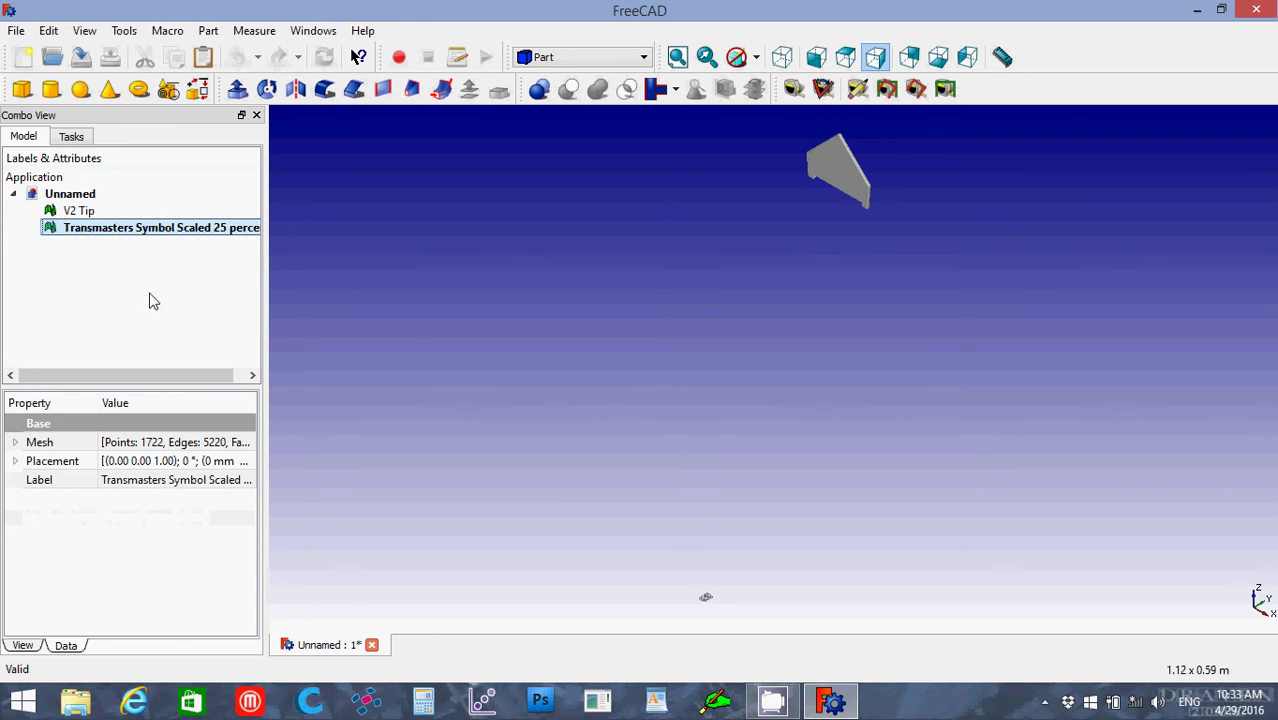
pyautogui.click(15, 462)
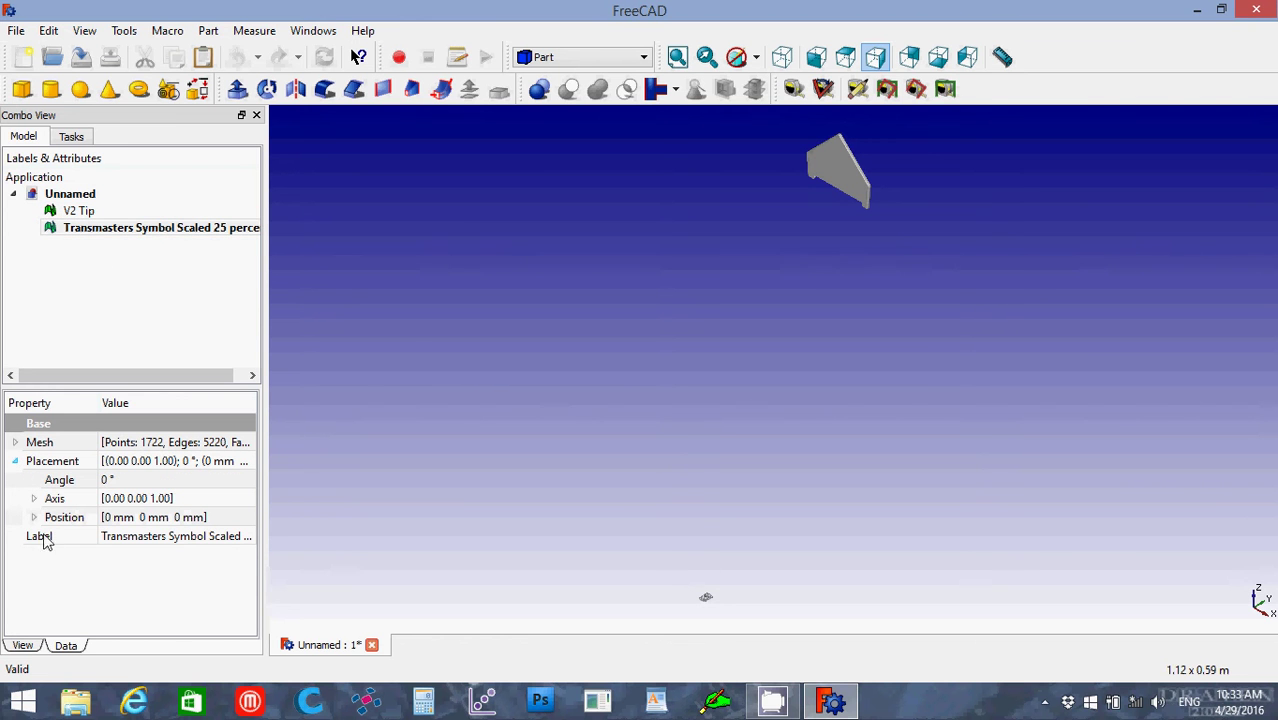
pyautogui.click(33, 518)
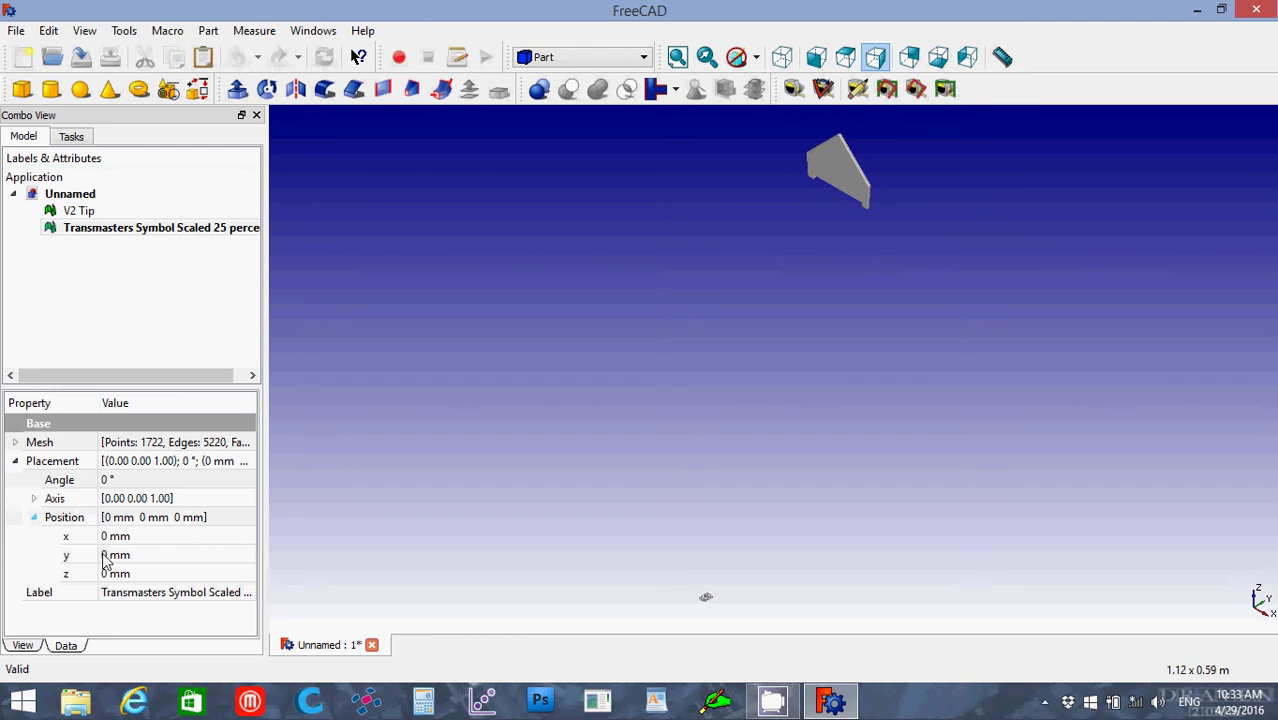
pyautogui.click(133, 578)
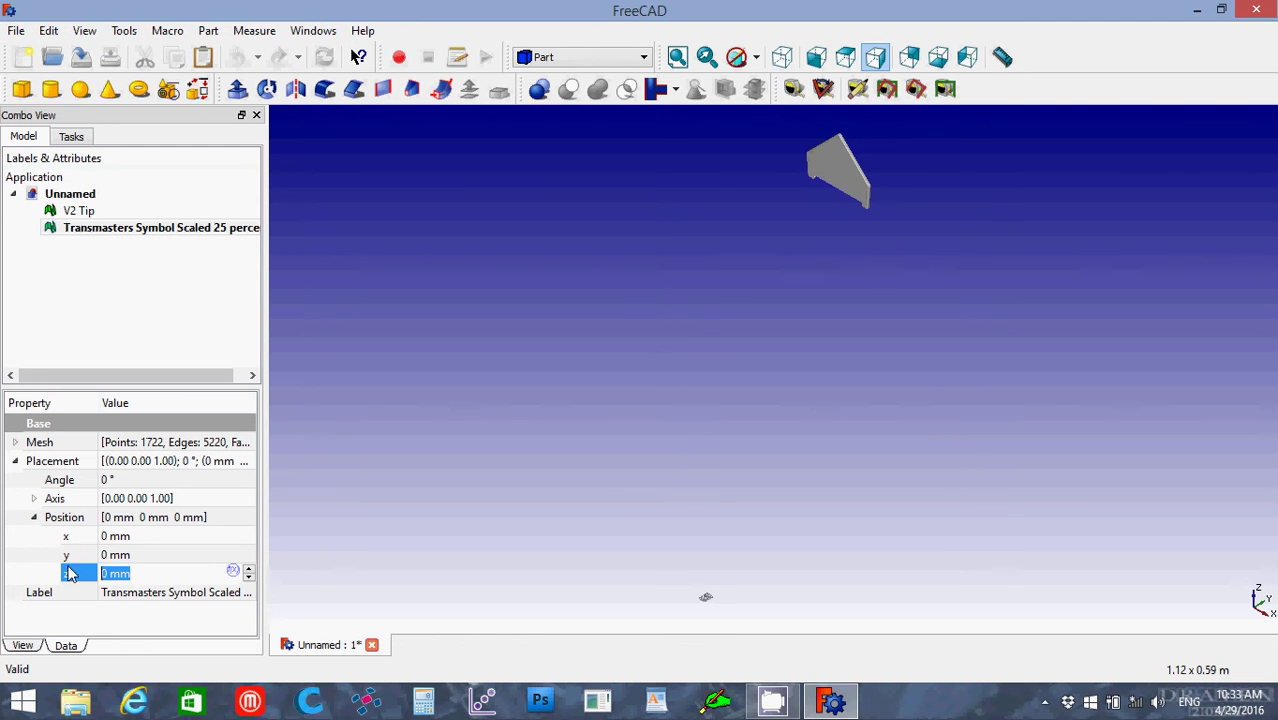
pyautogui.press('Down')
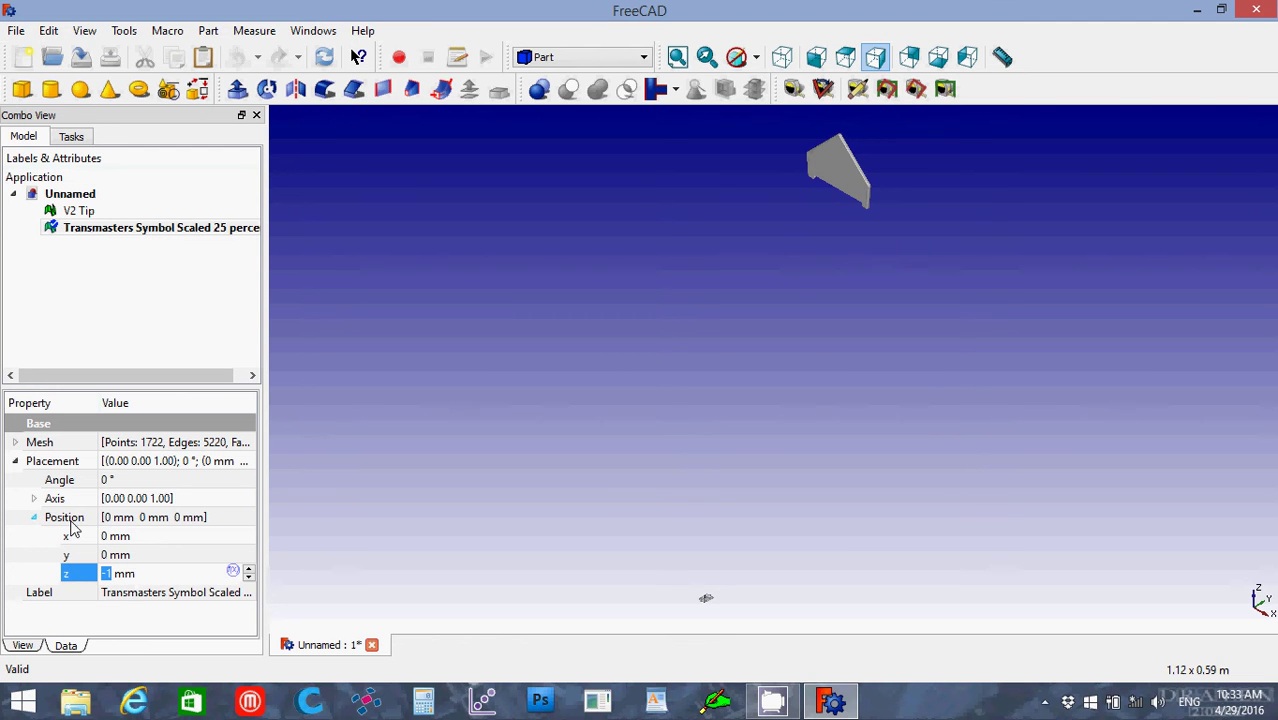
pyautogui.press('BackSpace')
pyautogui.press('Num_Lock')
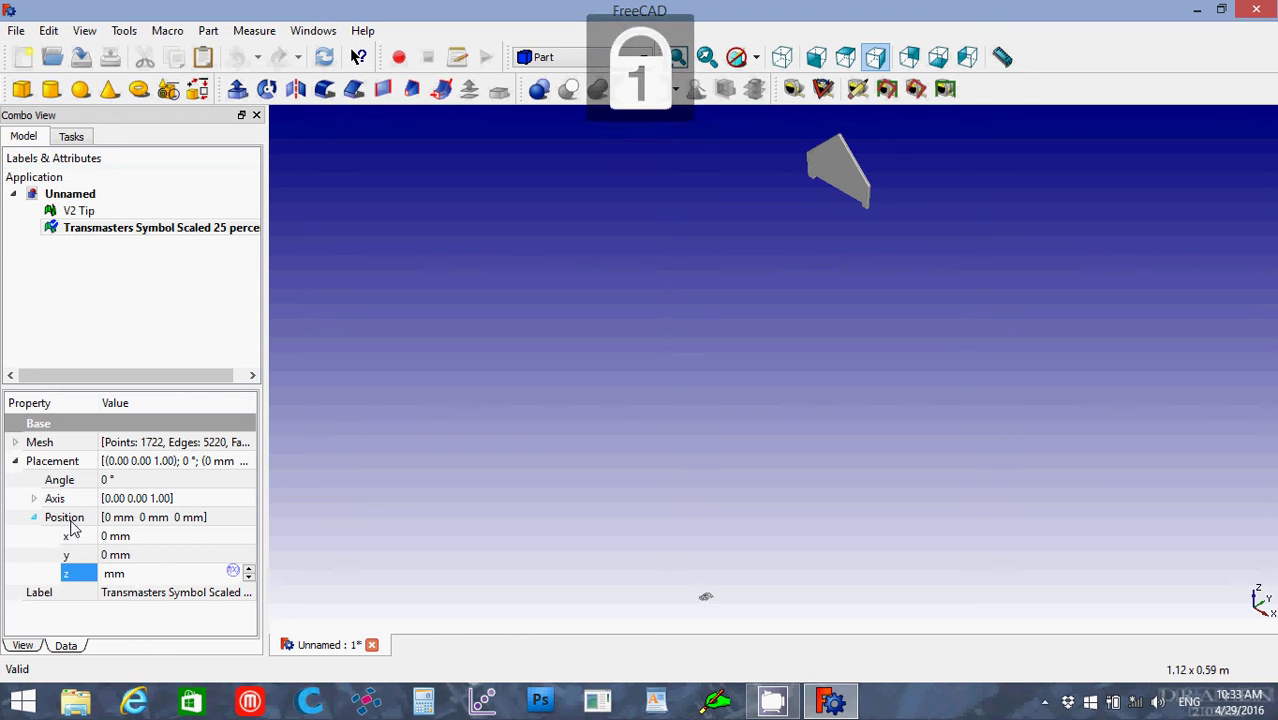
pyautogui.write('200')
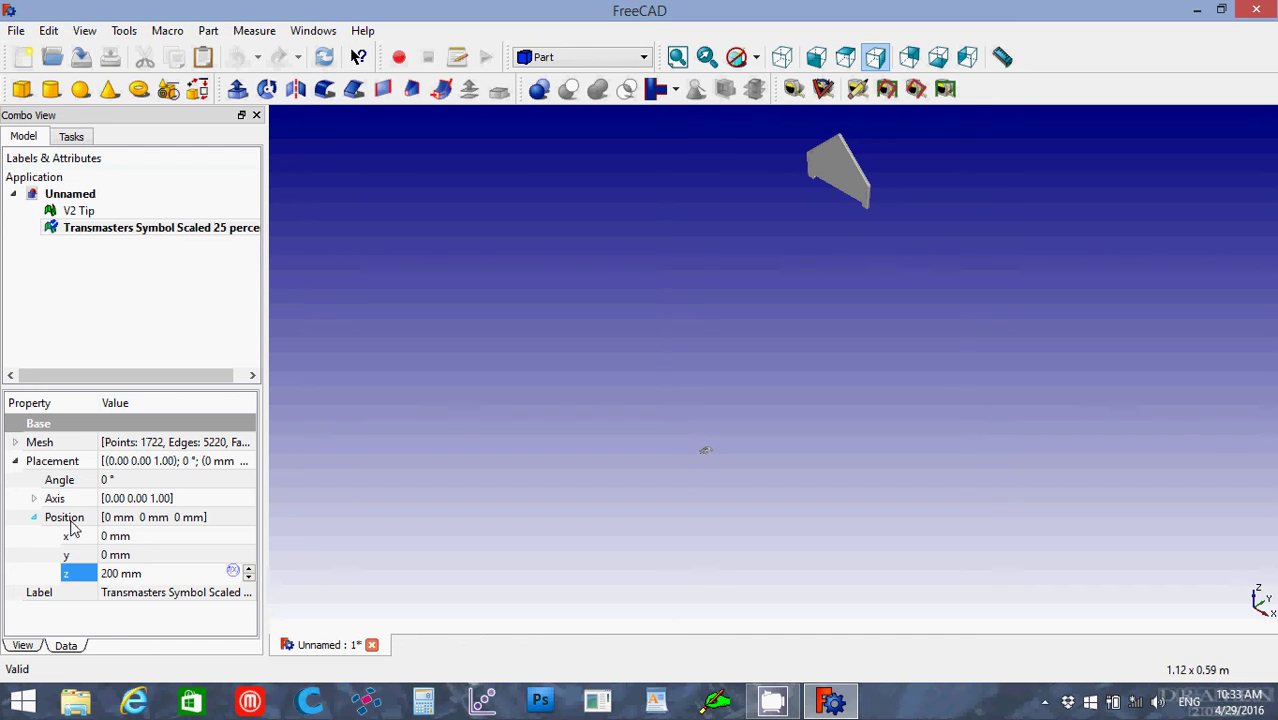
pyautogui.press('Return')
# Step: Set the Transmasters Symbol mesh's Z position to 500 mm and fit both meshes in view
pyautogui.click(52, 575)
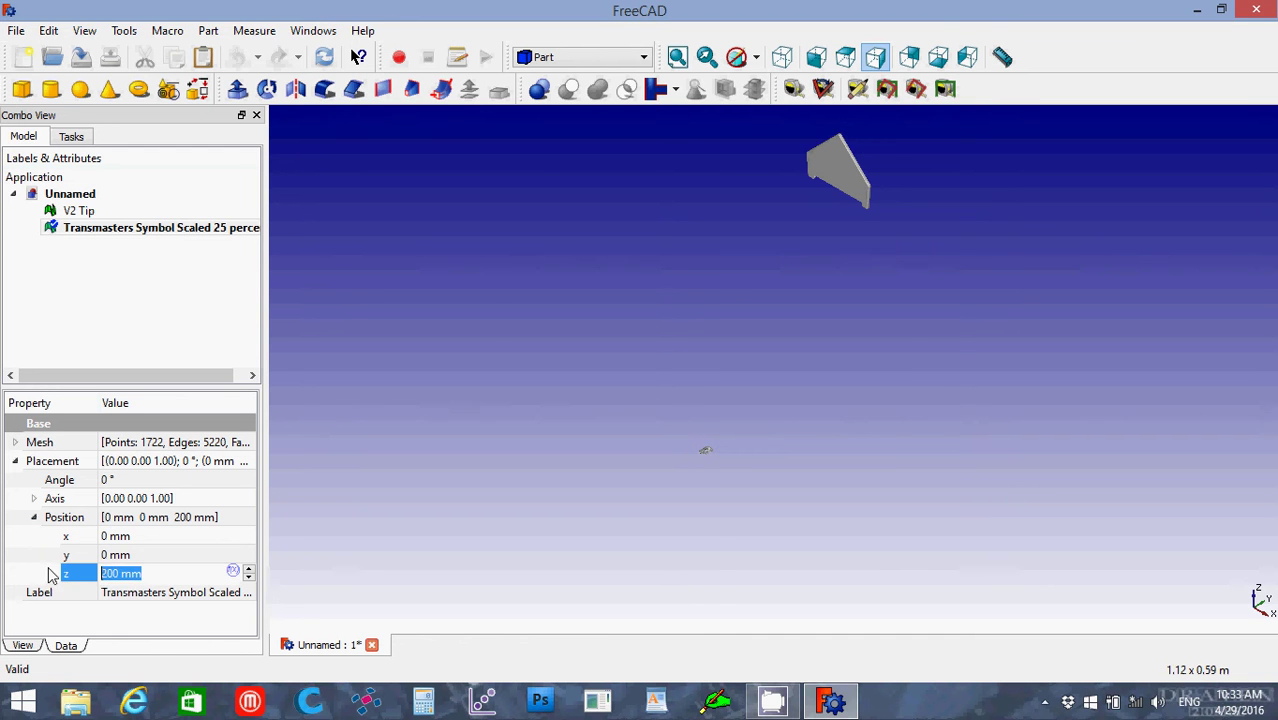
pyautogui.write('500')
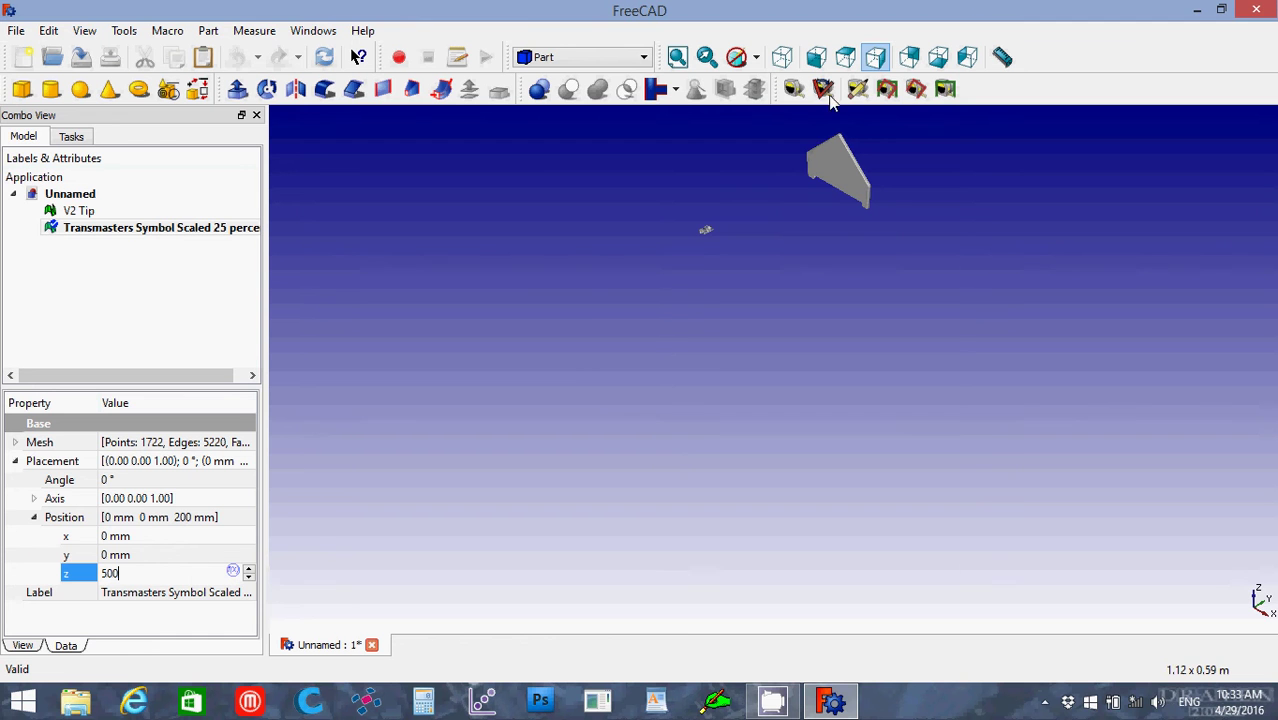
pyautogui.press('Return')
pyautogui.click(677, 58)
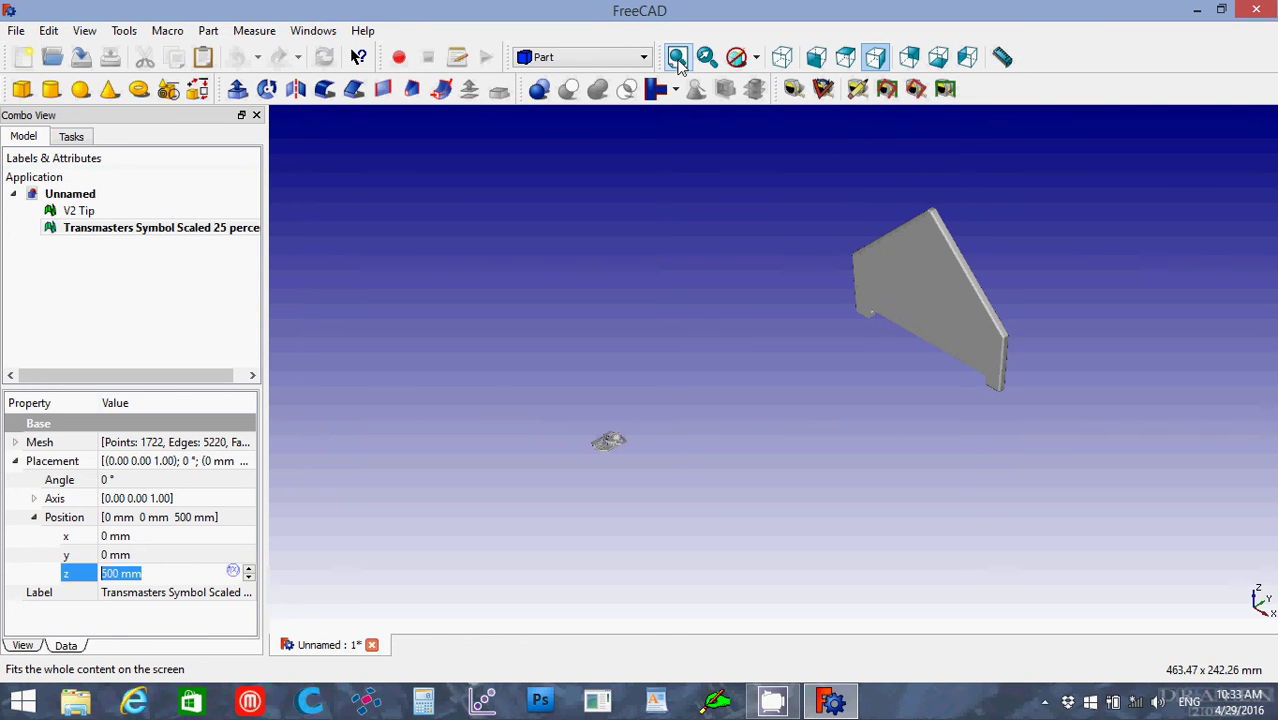
# Step: Rotate the V2 Tip mesh by setting its placement axis to X 1 and Z 0 with an angle of 90°
pyautogui.click(88, 218)
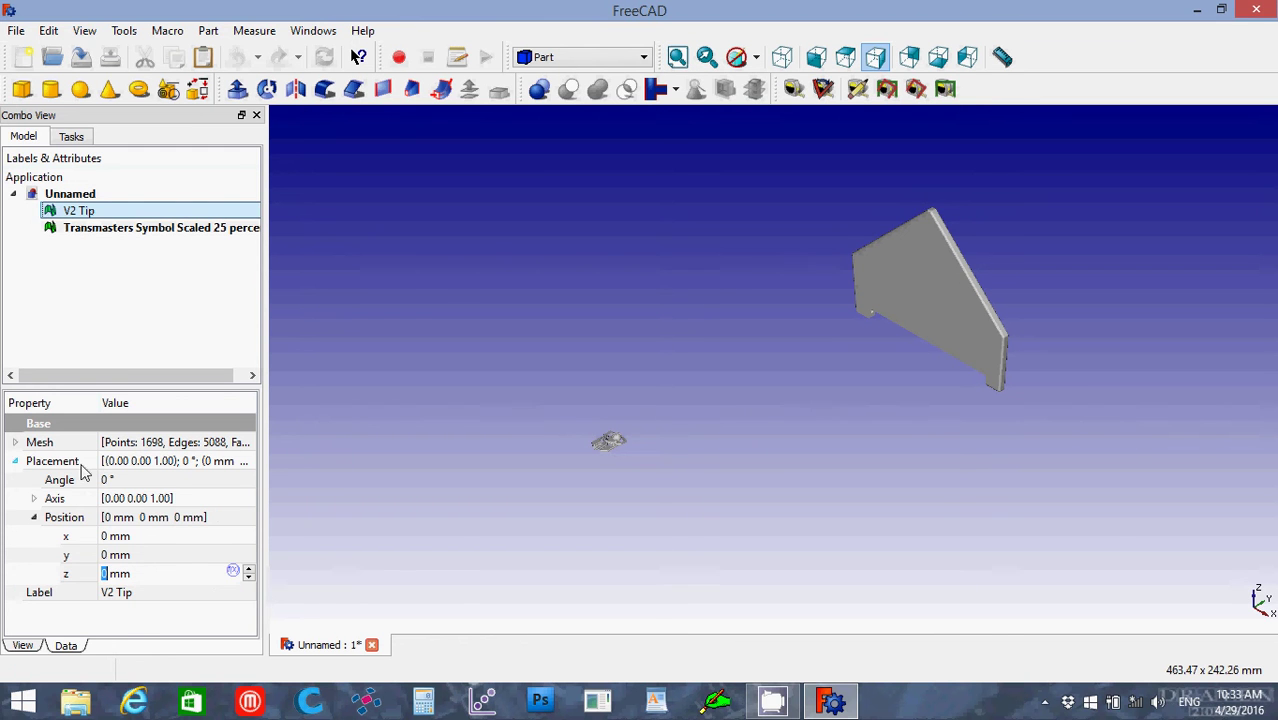
pyautogui.click(35, 500)
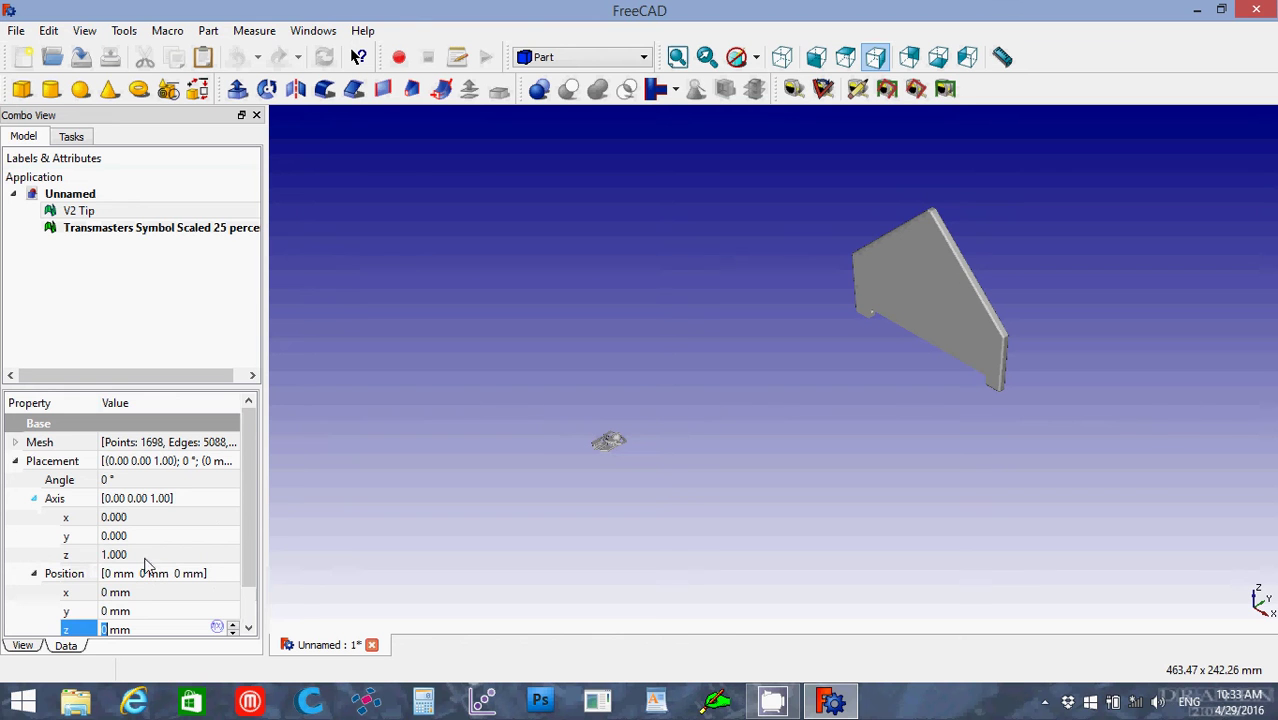
pyautogui.click(104, 556)
pyautogui.doubleClick(104, 556)
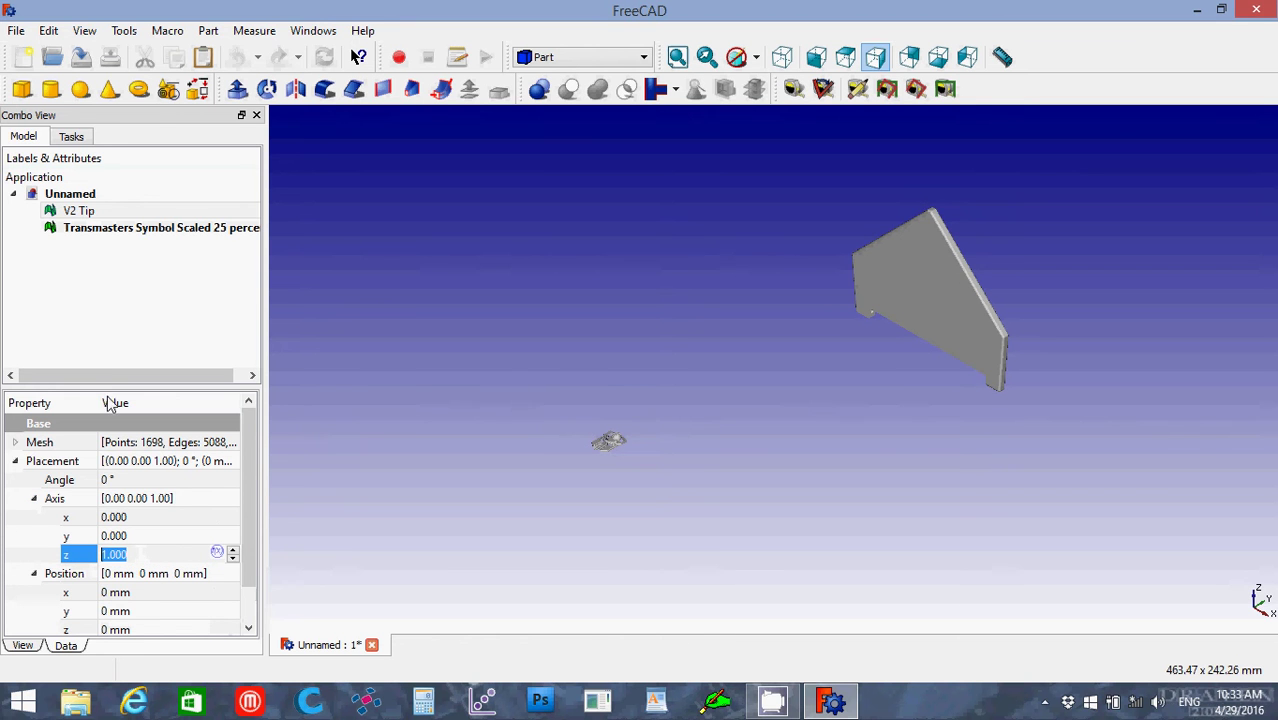
pyautogui.write('0')
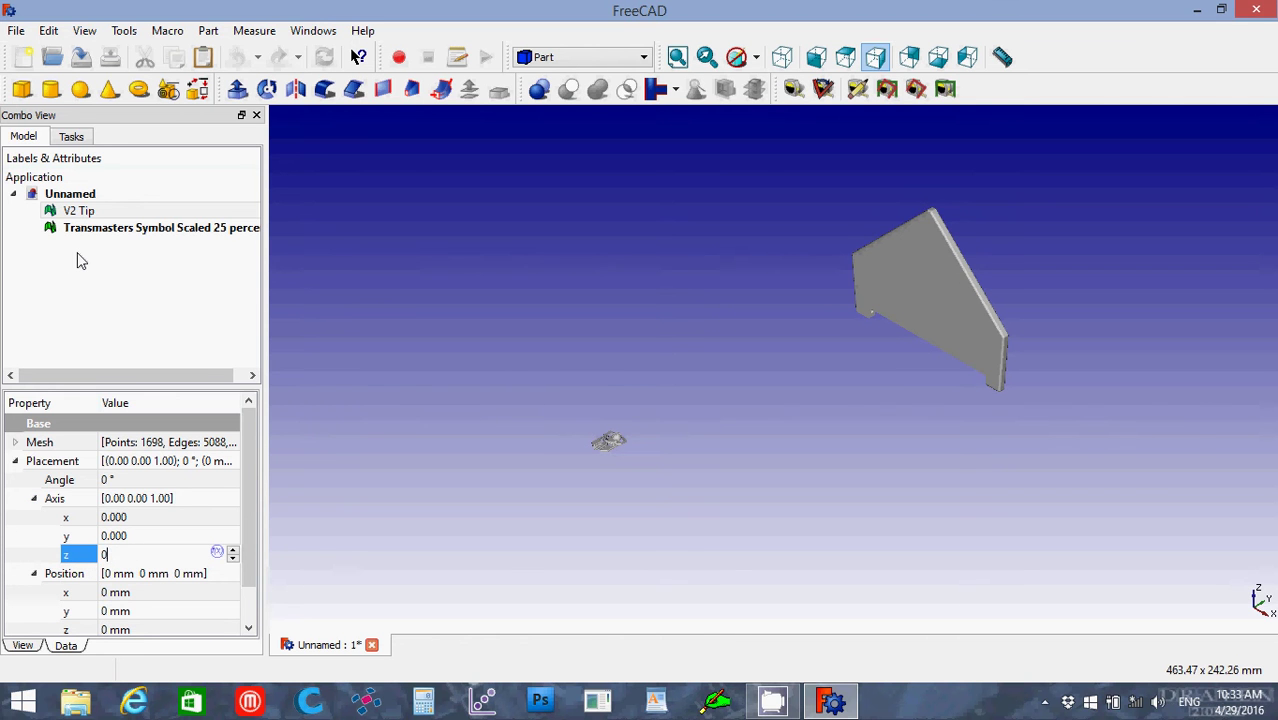
pyautogui.click(131, 518)
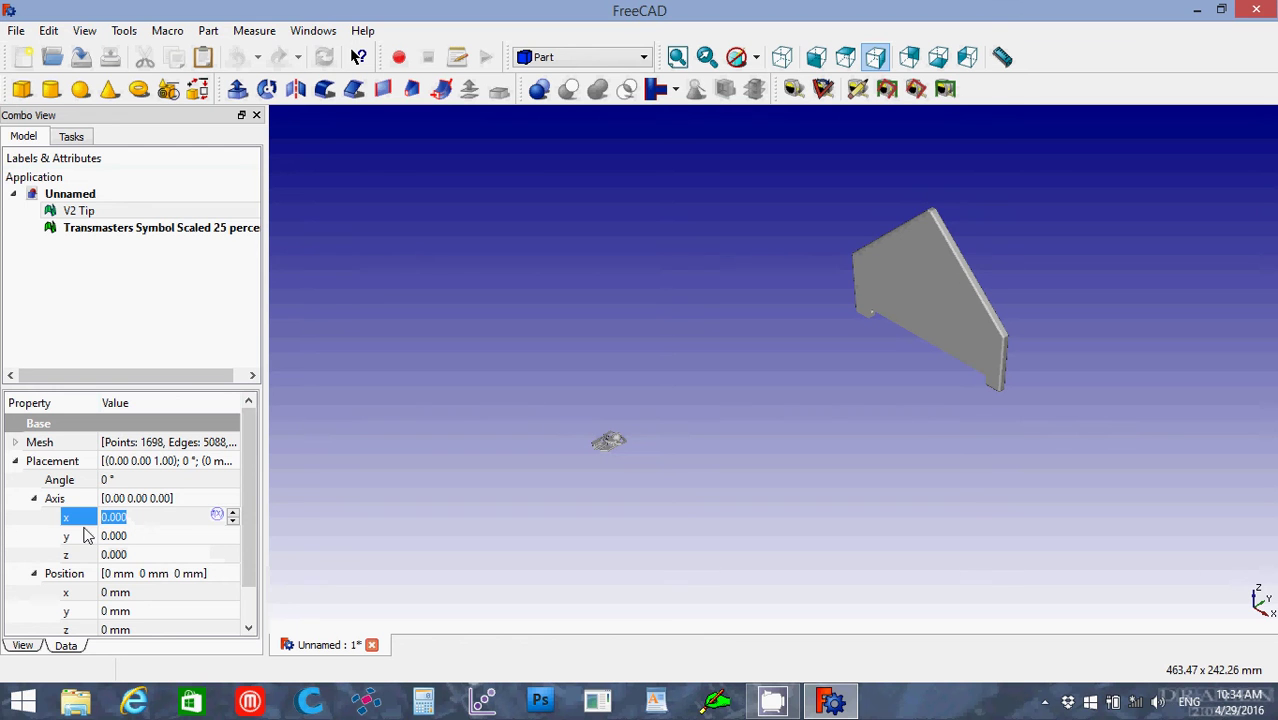
pyautogui.write('1')
pyautogui.click(114, 483)
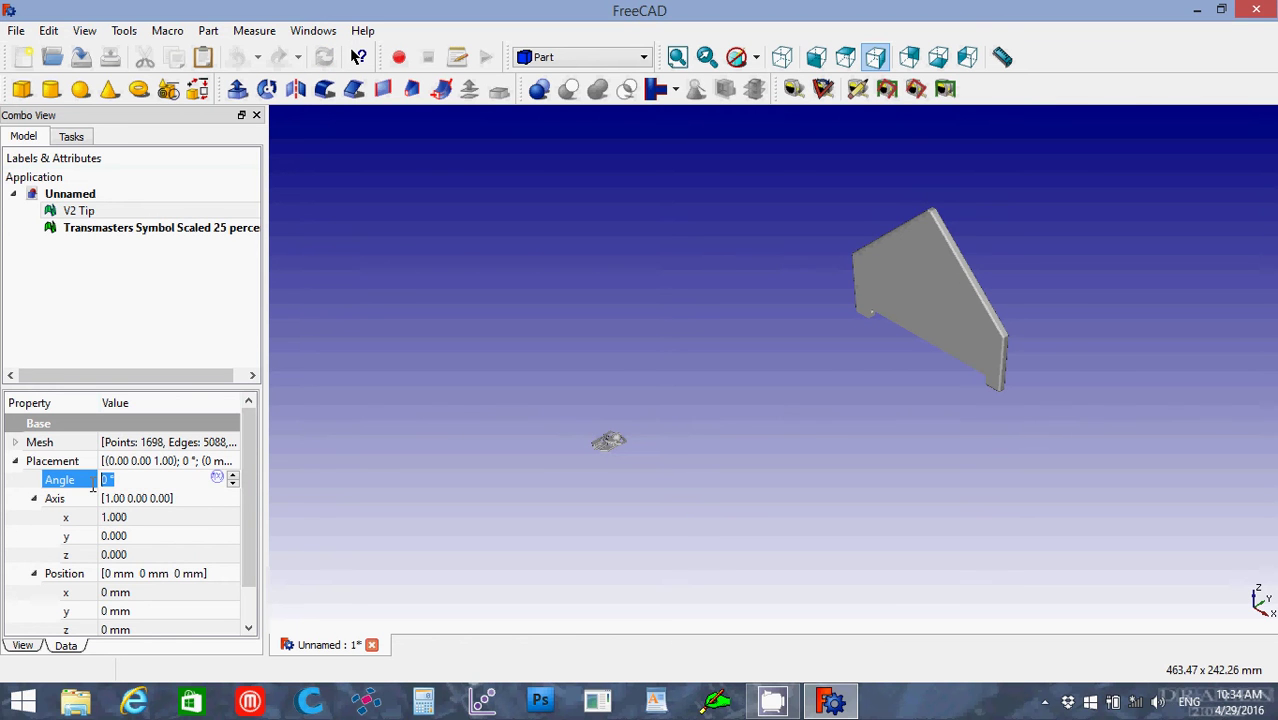
pyautogui.write('90')
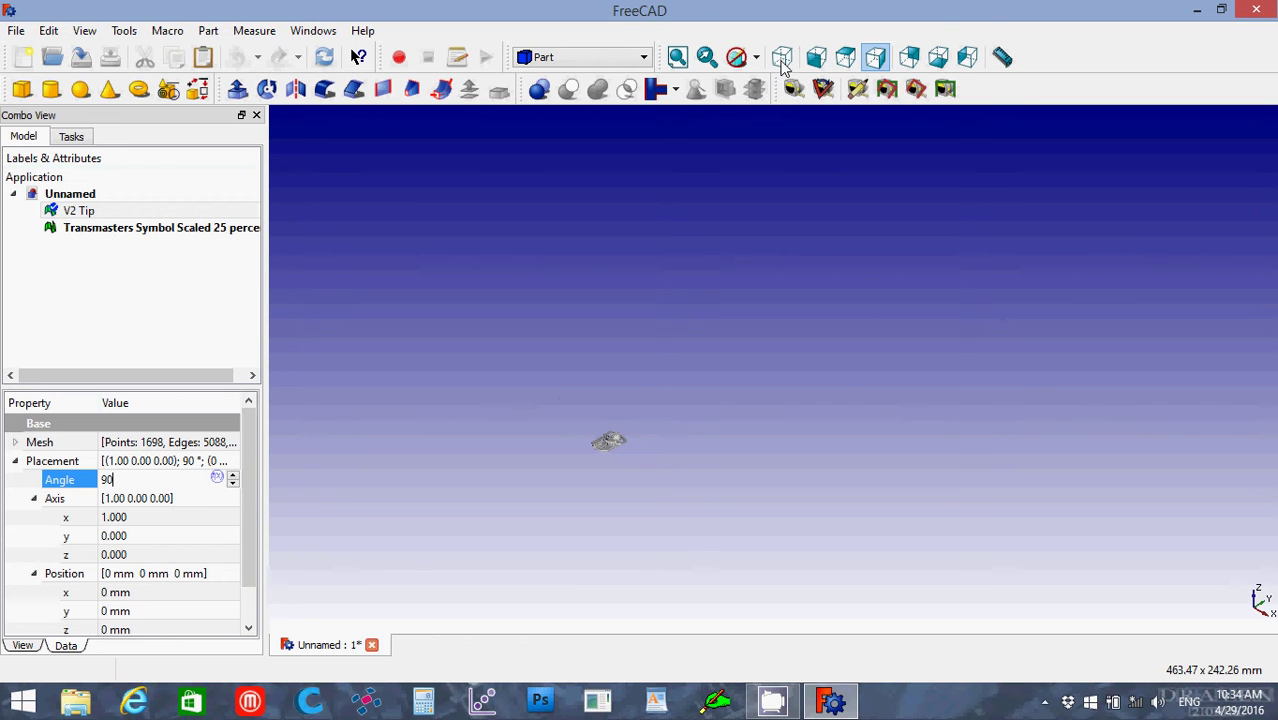
pyautogui.click(677, 58)
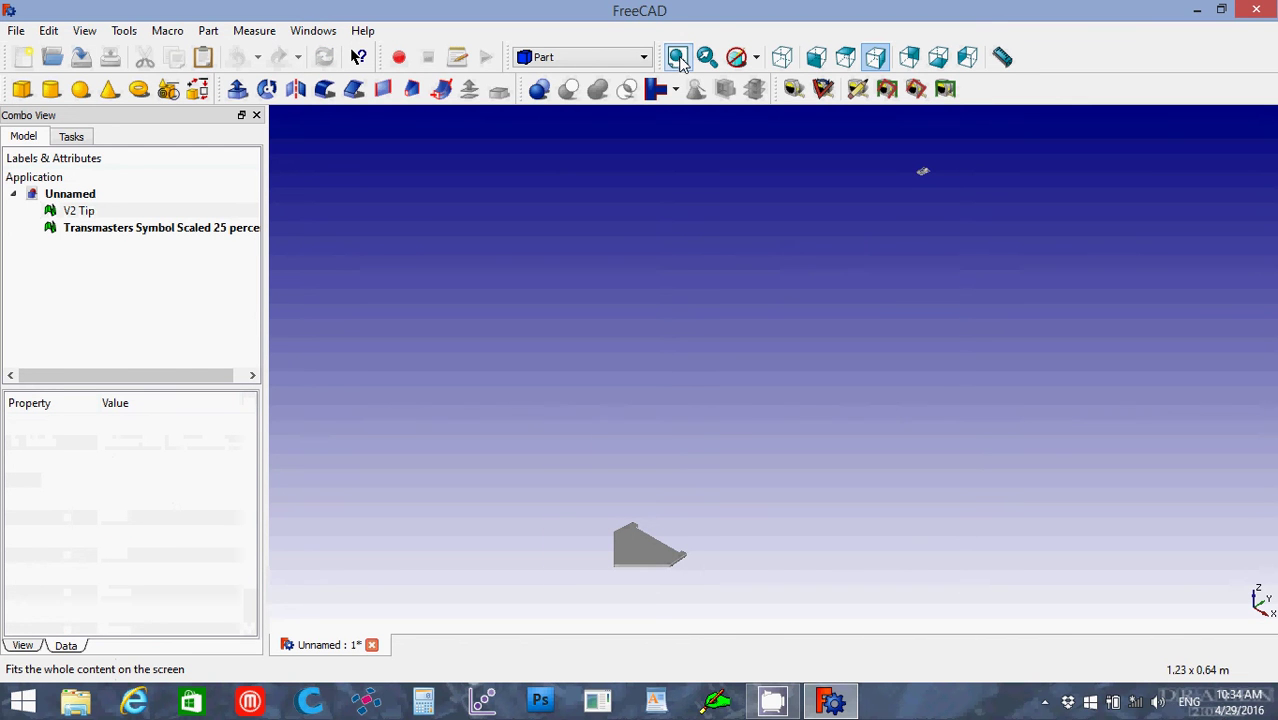
# Step: Set the Z position of the Transmasters Symbol mesh's placement to 0 mm
pyautogui.click(103, 229)
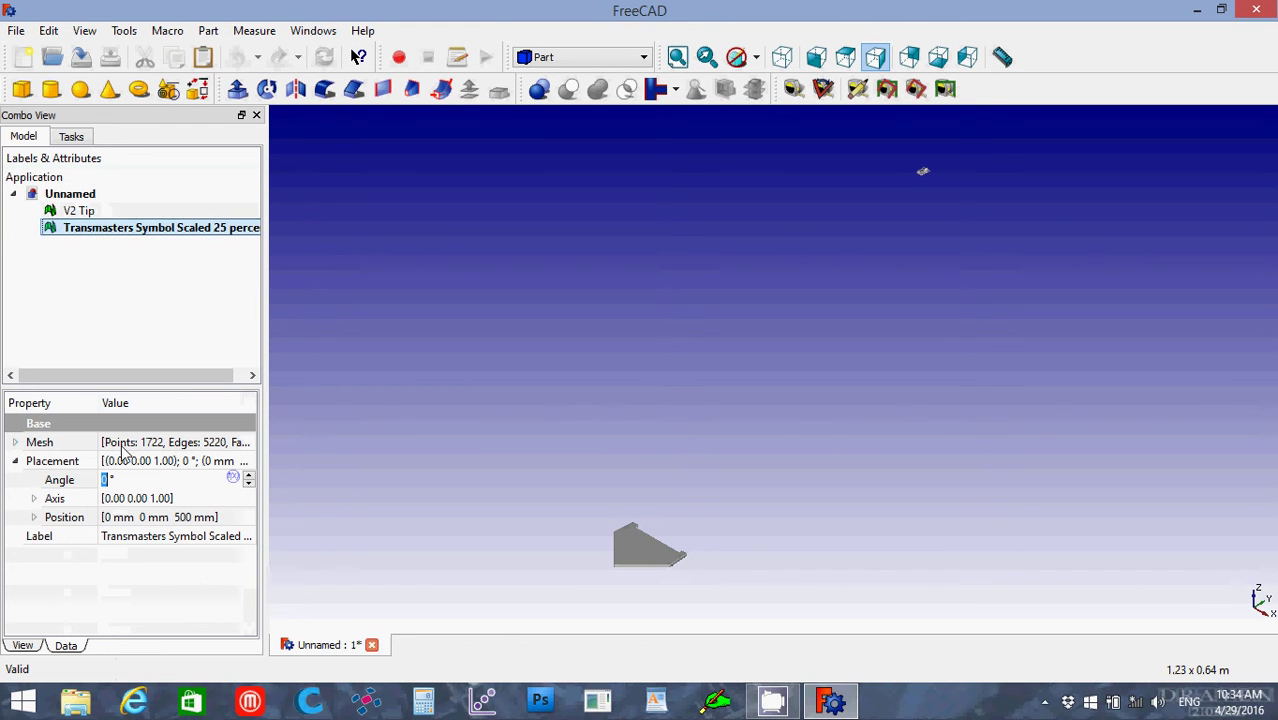
pyautogui.click(33, 517)
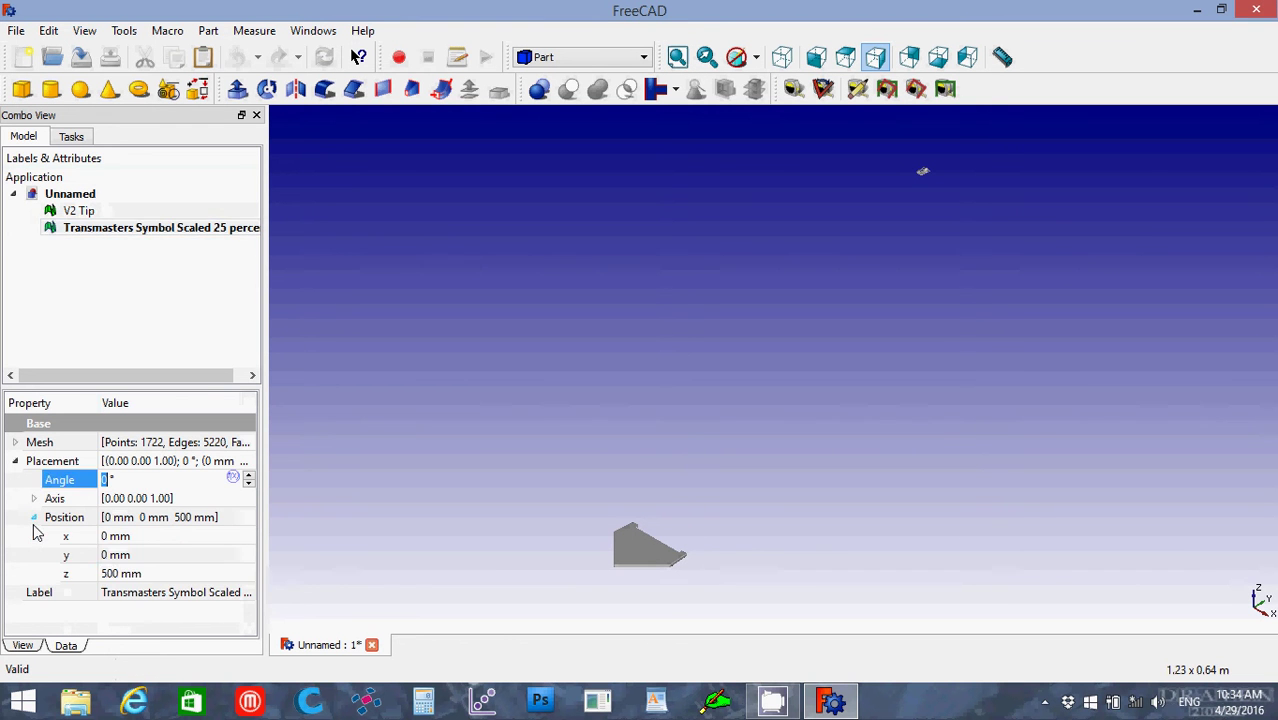
pyautogui.click(125, 573)
pyautogui.click(122, 575)
pyautogui.tripleClick(122, 575)
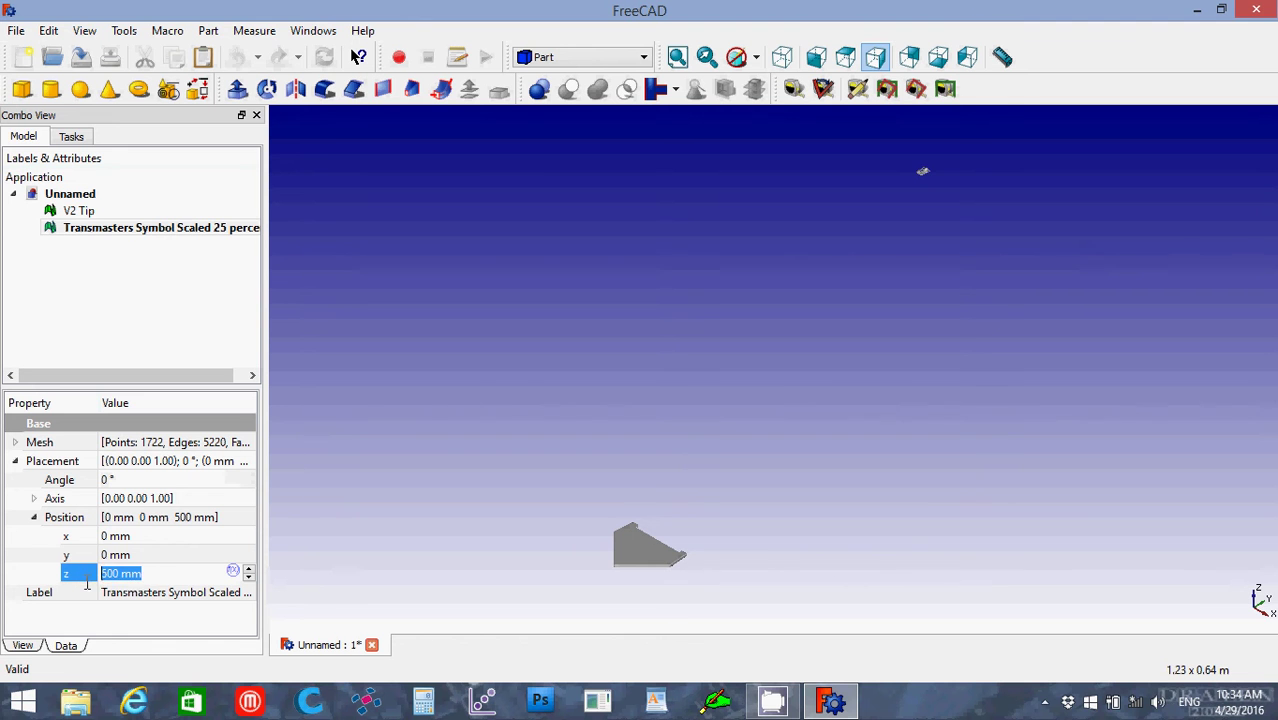
pyautogui.write('0')
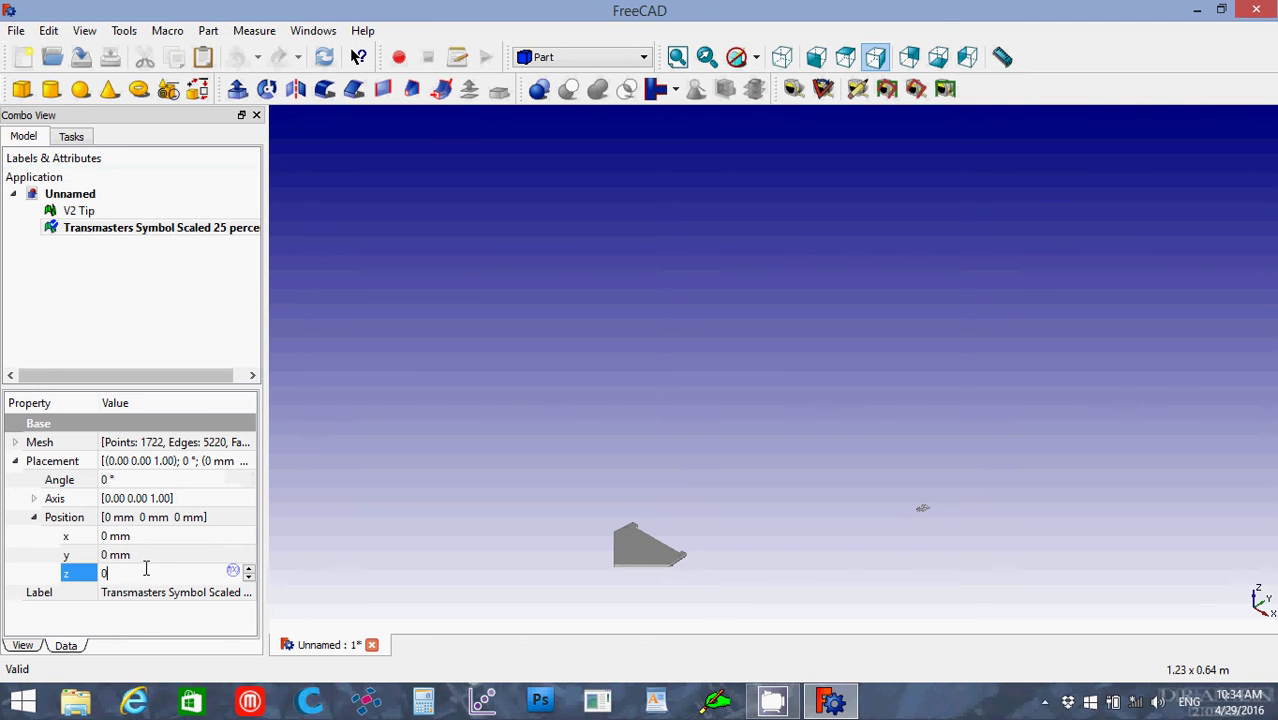
# Step: Set the V2 Tip mesh's Y position to 250 mm, after trying 200 mm
pyautogui.click(76, 211)
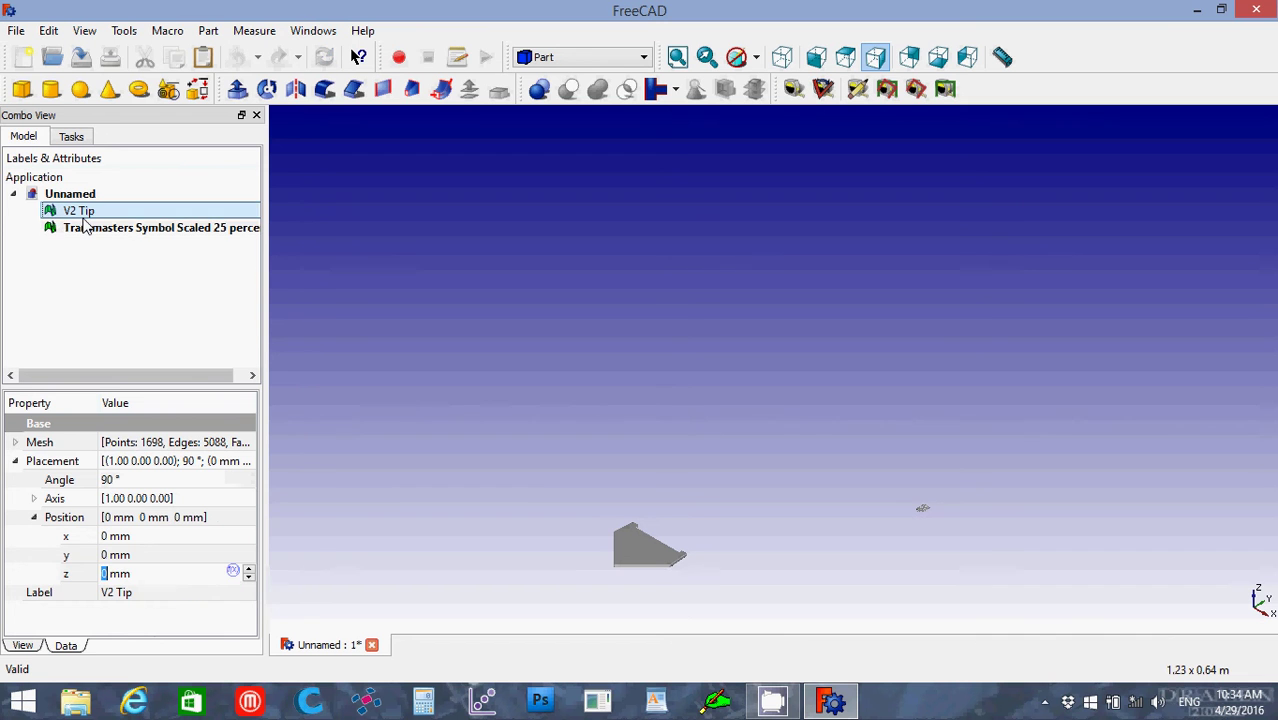
pyautogui.click(140, 554)
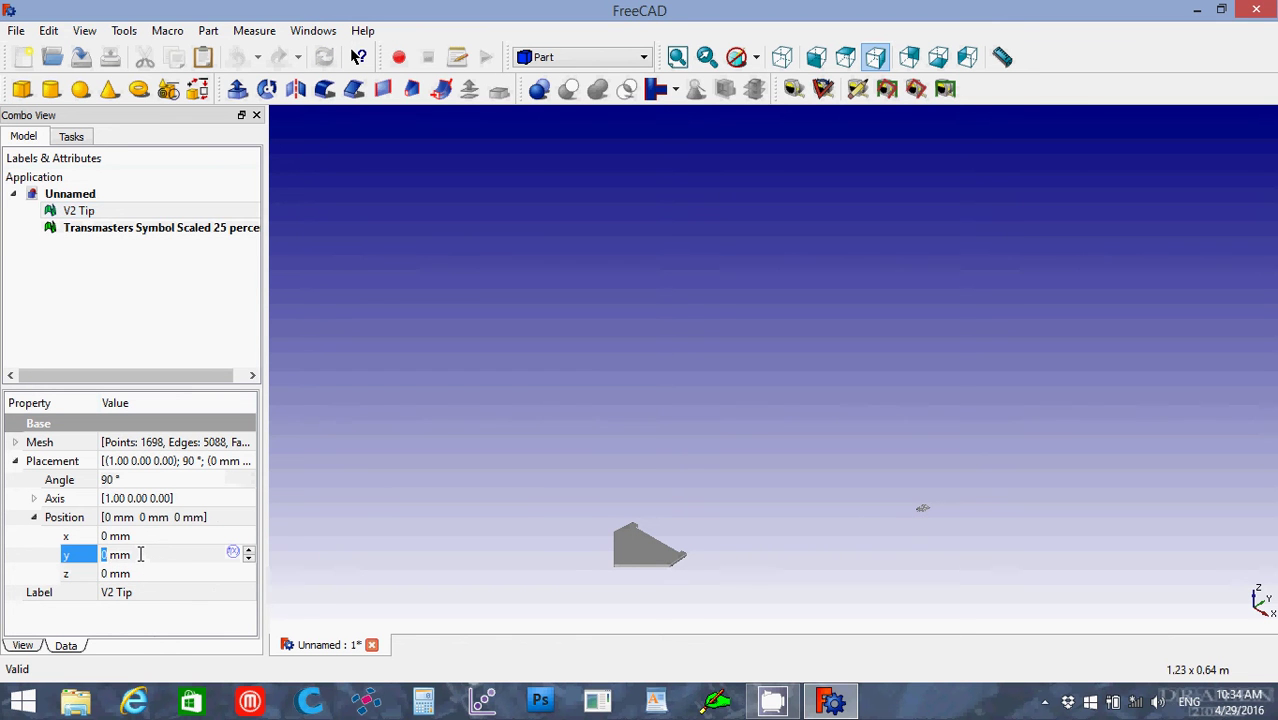
pyautogui.hotkey('ctrl', 'a')
pyautogui.write('200')
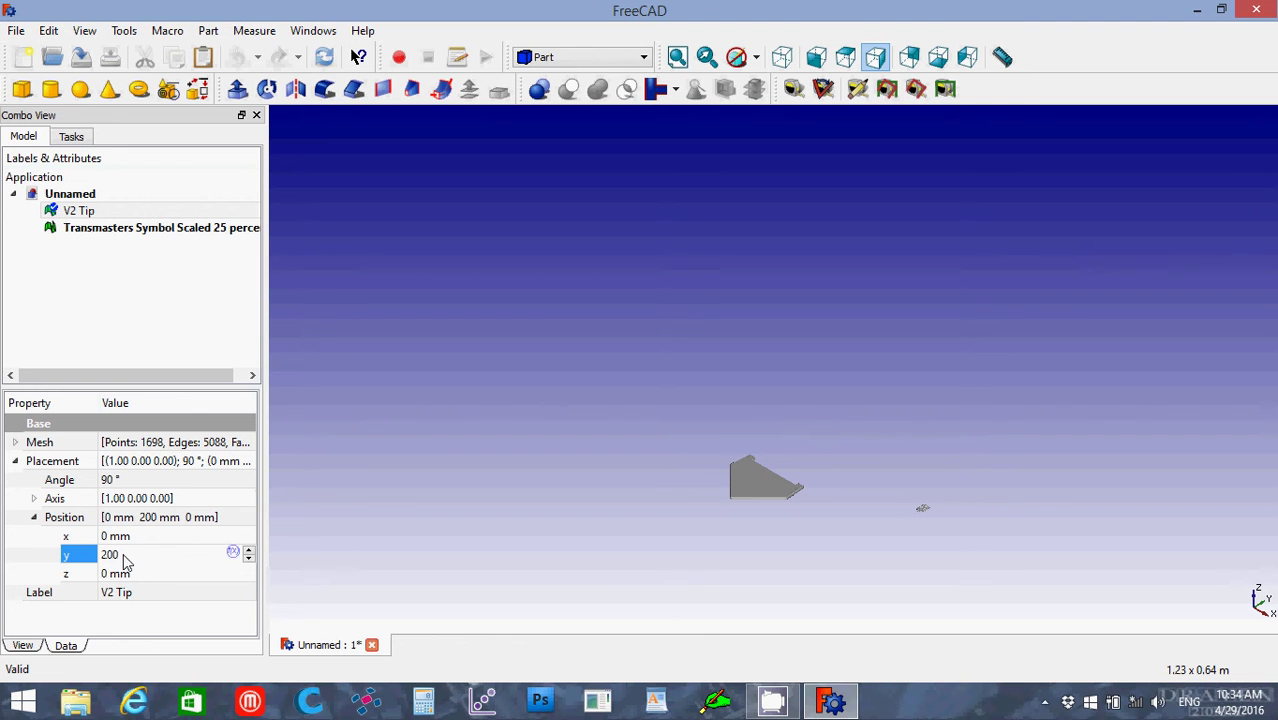
pyautogui.press('Return')
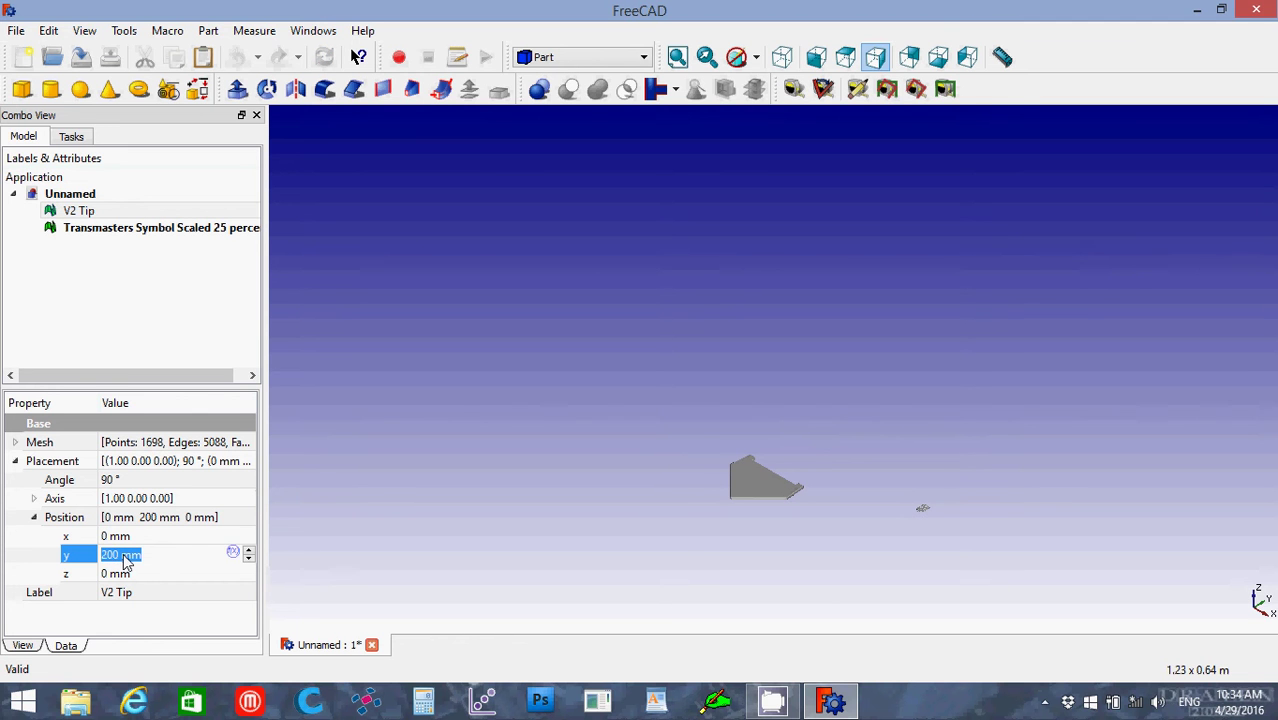
pyautogui.write('2')
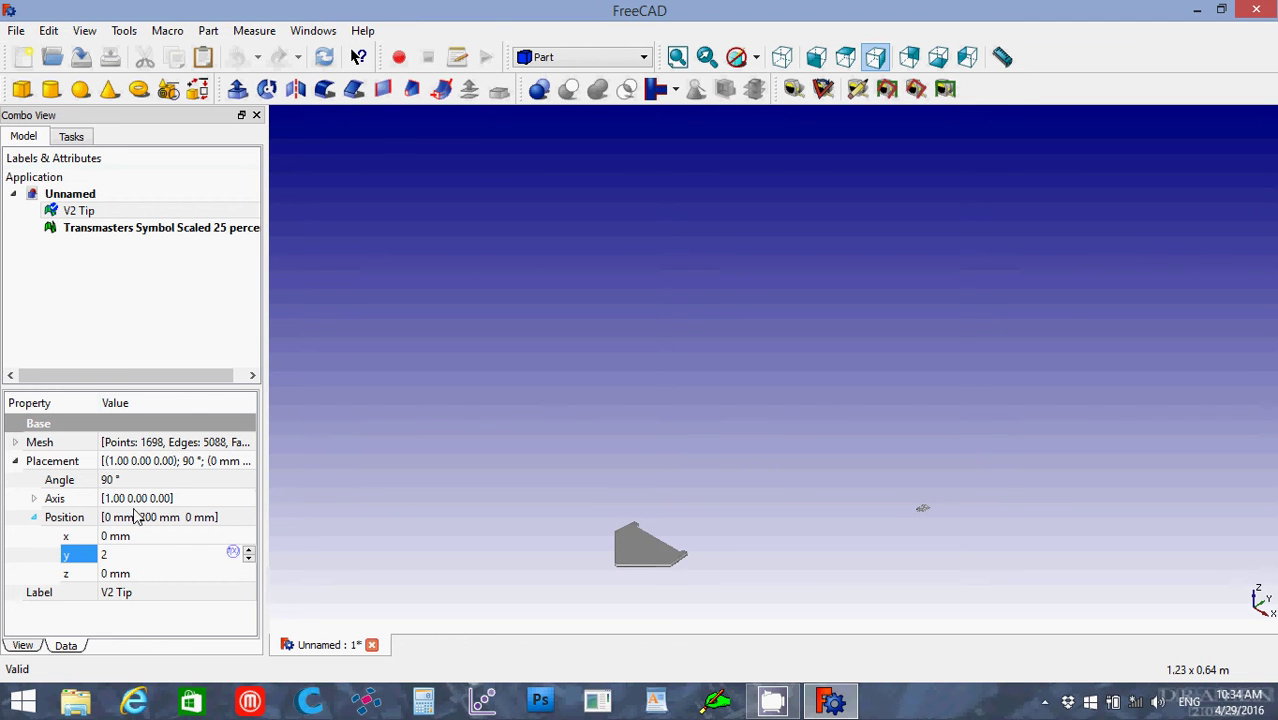
pyautogui.write('50')
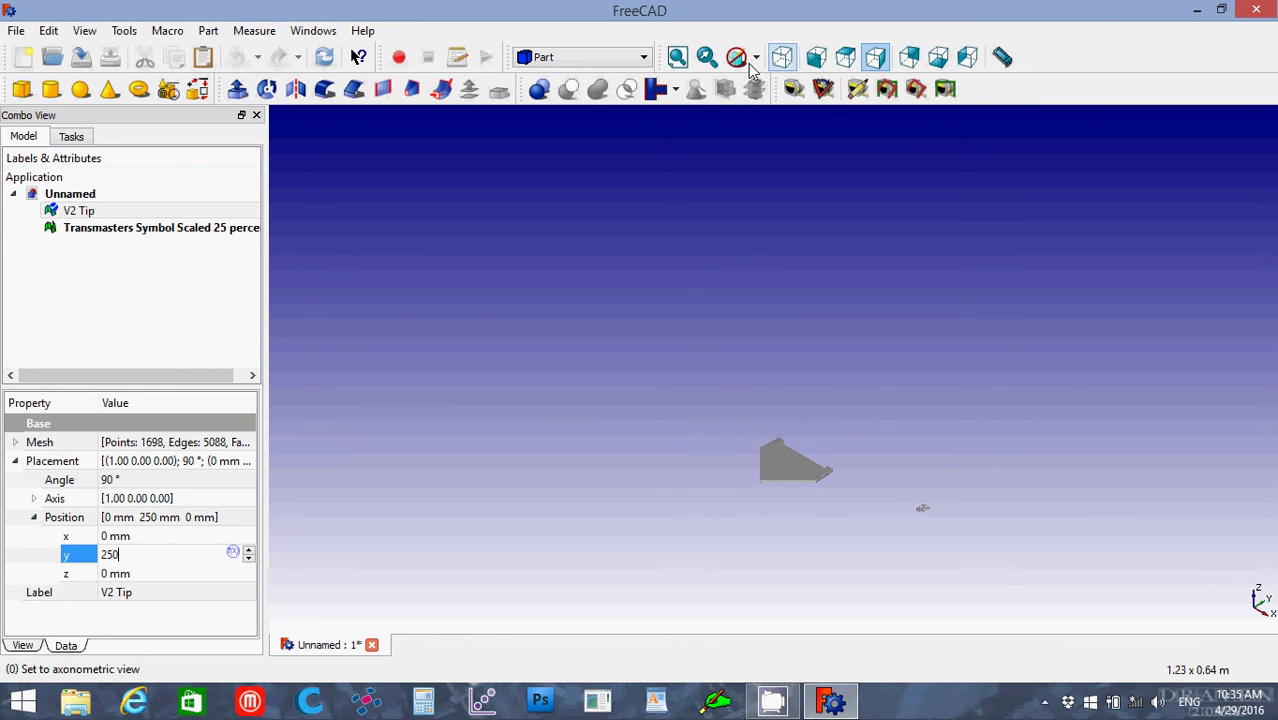
pyautogui.click(677, 58)
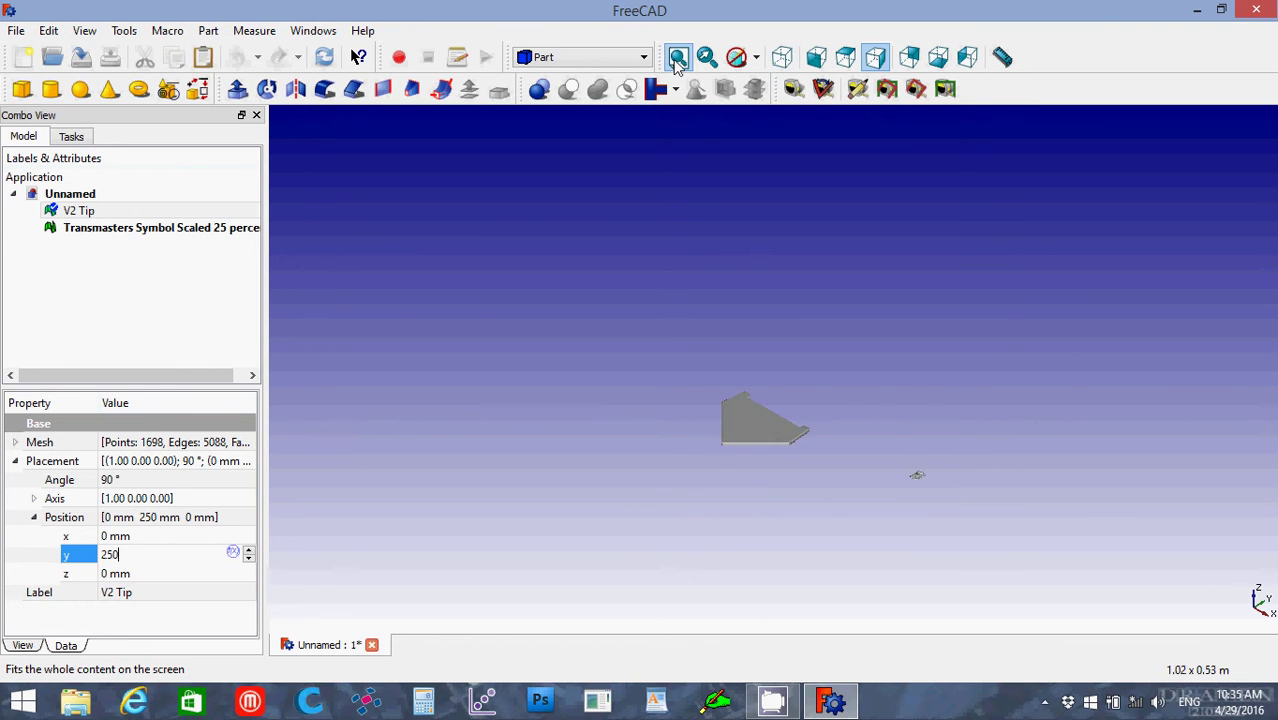
# Step: Raise the Transmasters Symbol mesh to a Z position of 200 mm, after trying 100 mm
pyautogui.click(747, 457)
pyautogui.scroll(5, 747, 457)
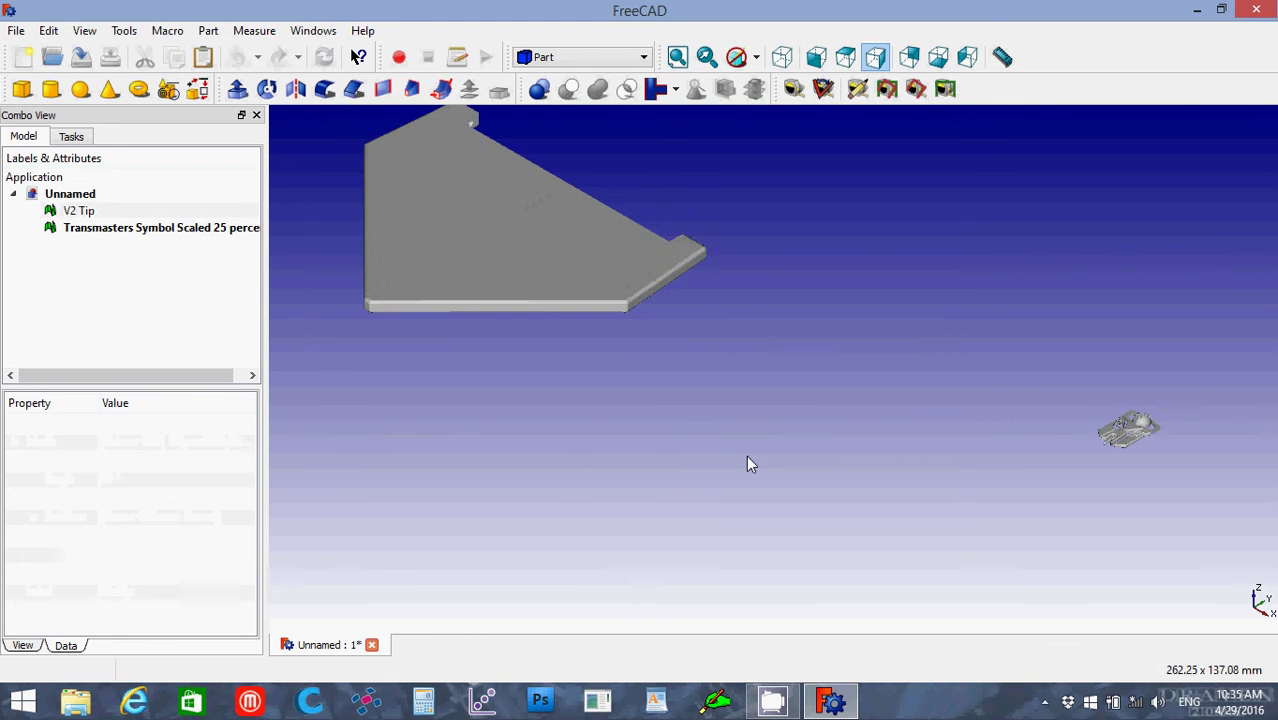
pyautogui.scroll(-3, 744, 455)
pyautogui.scroll(1, 748, 452)
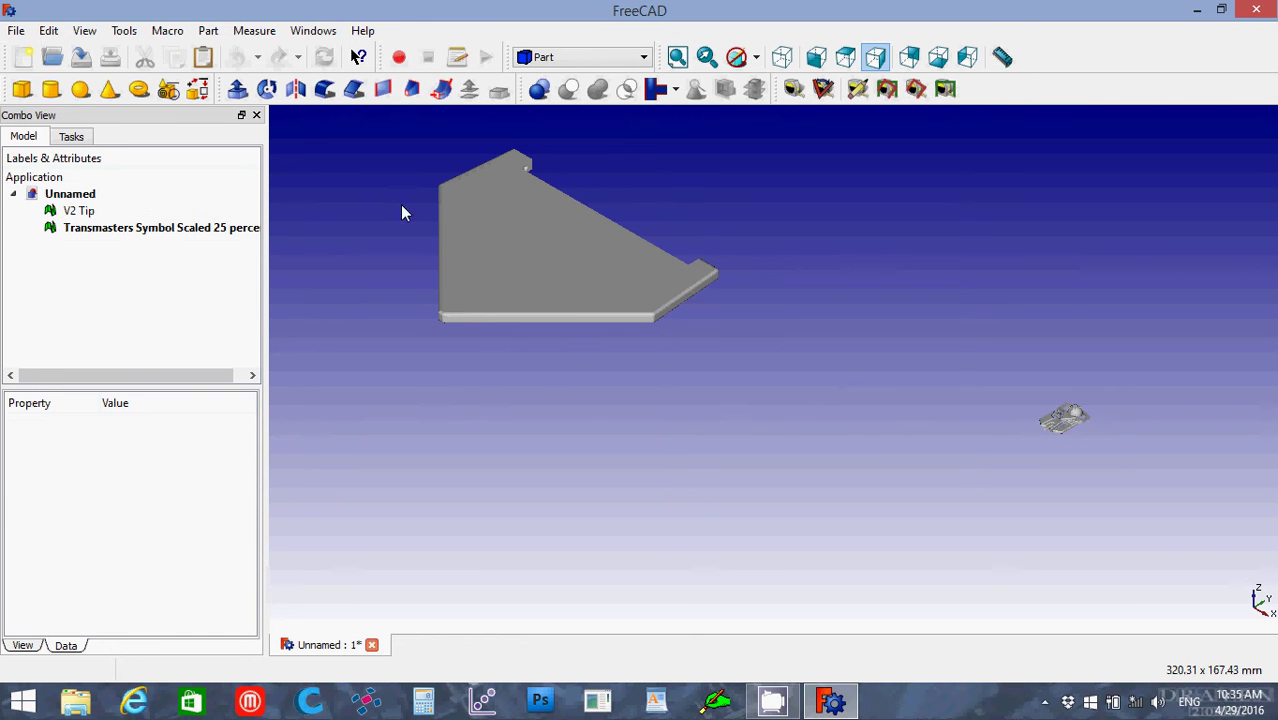
pyautogui.click(150, 231)
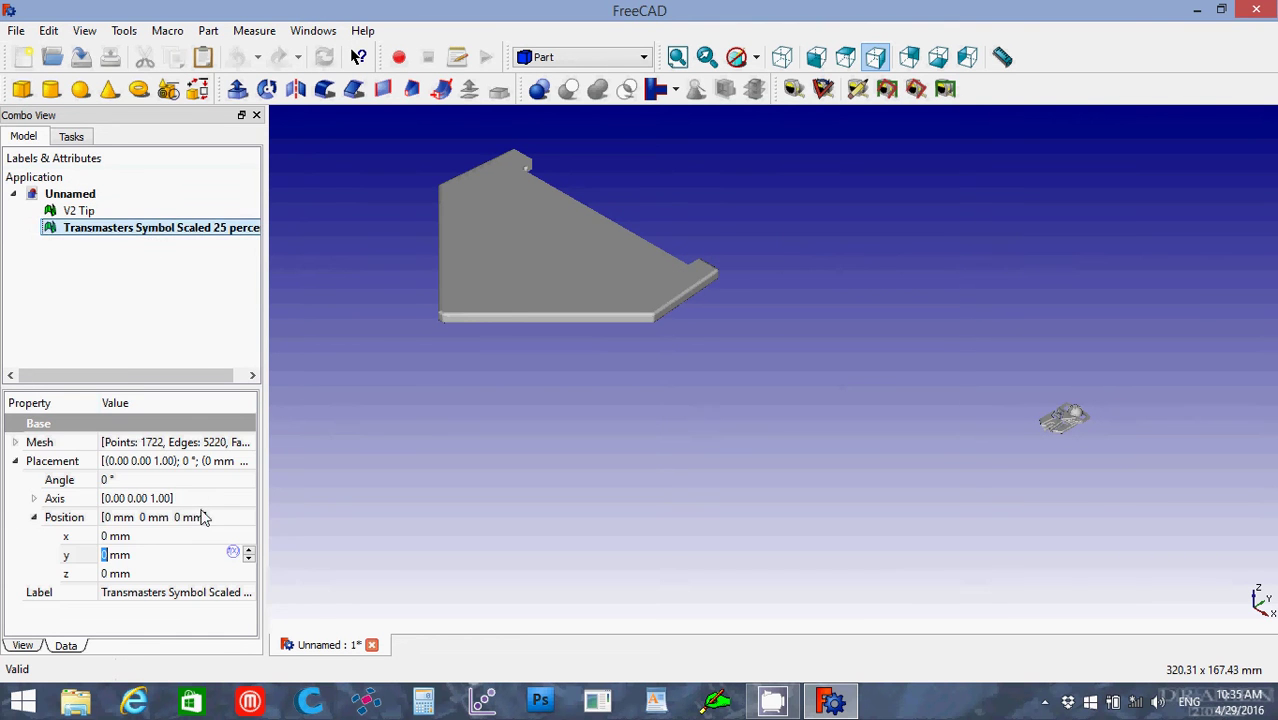
pyautogui.click(140, 555)
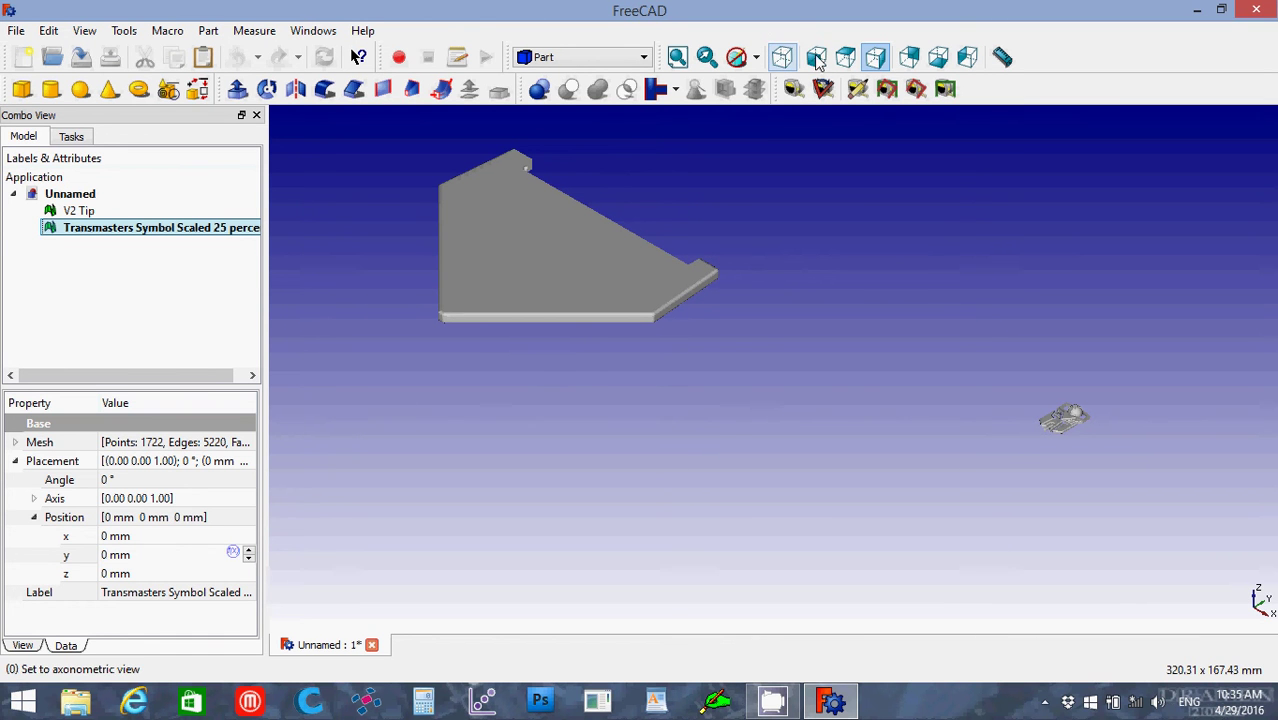
pyautogui.click(874, 60)
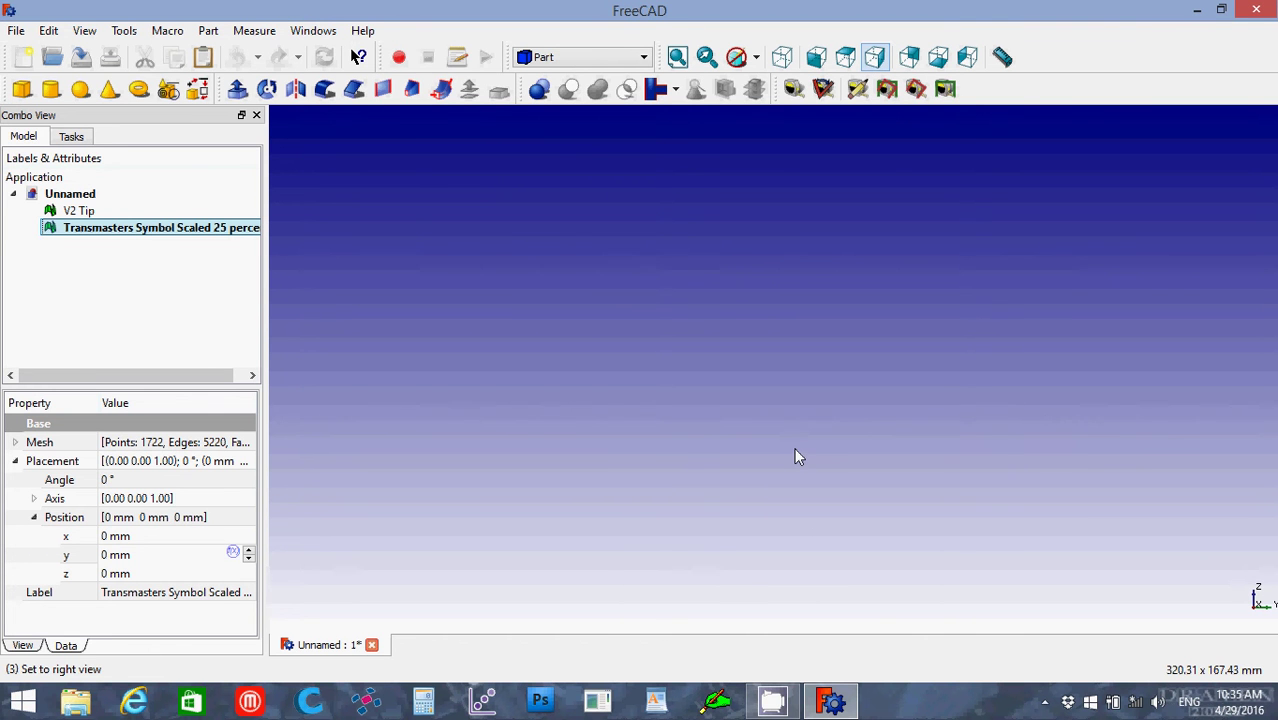
pyautogui.click(678, 60)
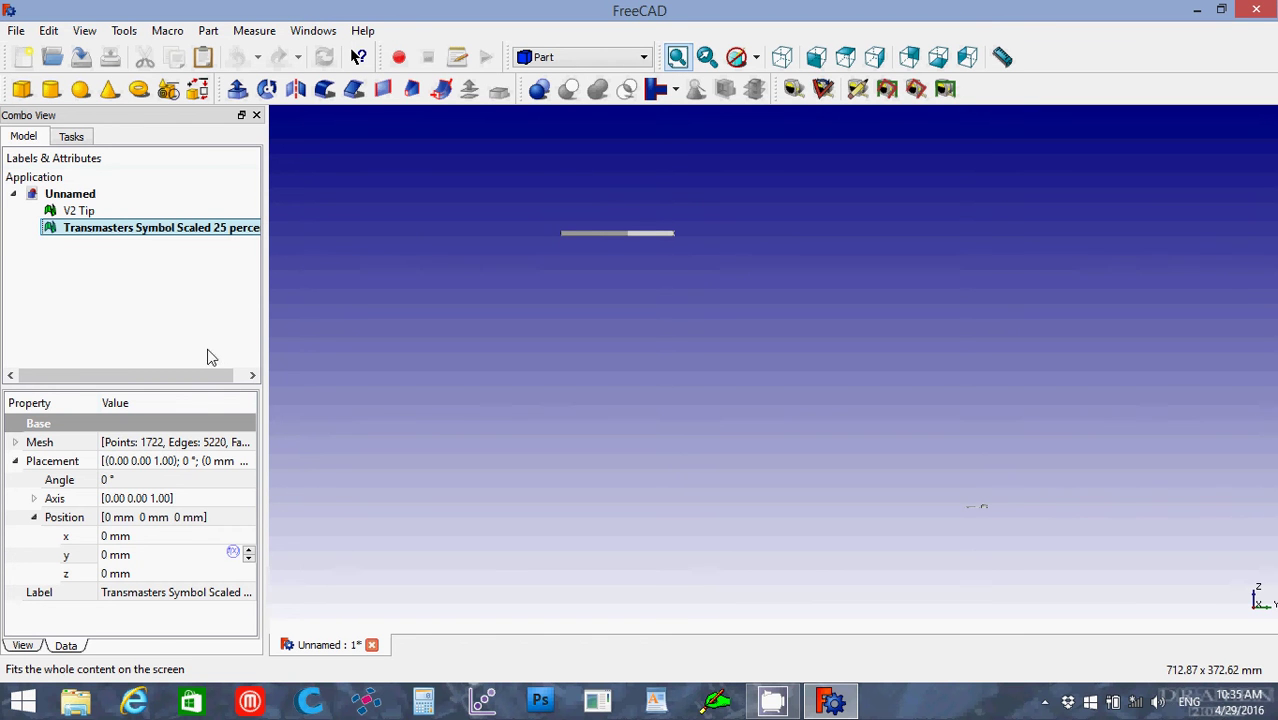
pyautogui.click(145, 577)
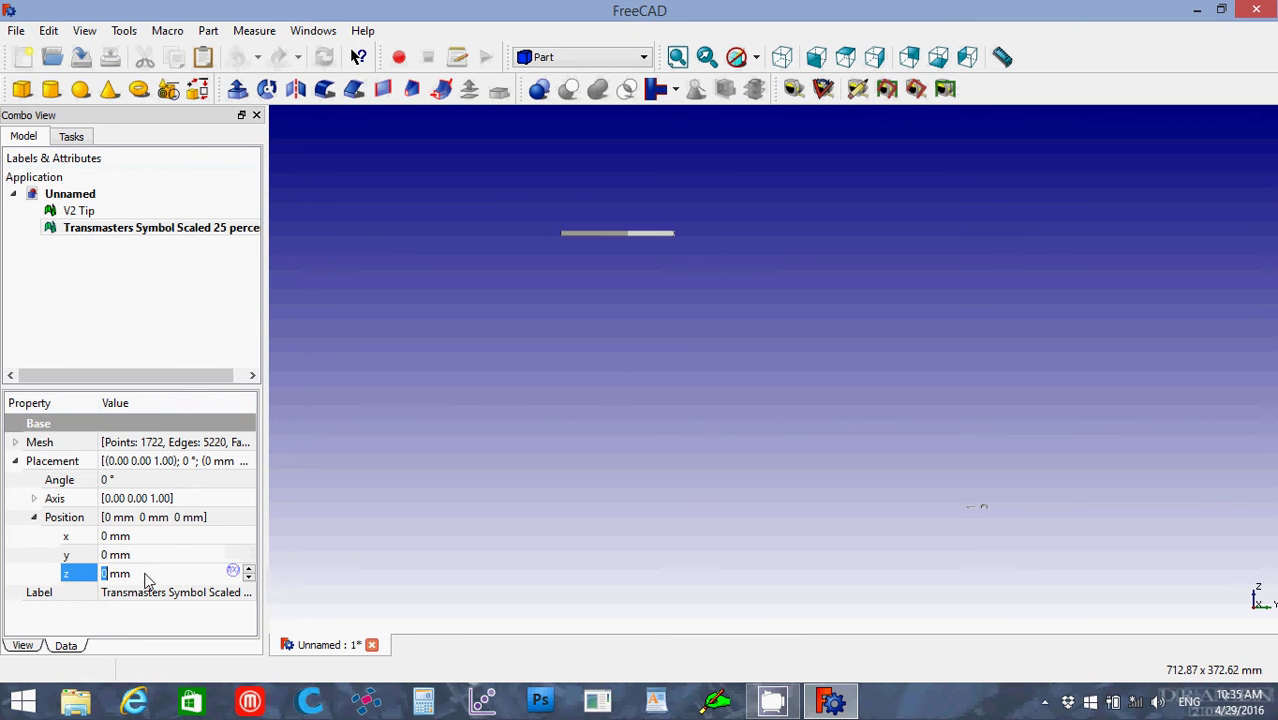
pyautogui.hotkey('ctrl', 'a')
pyautogui.write('100')
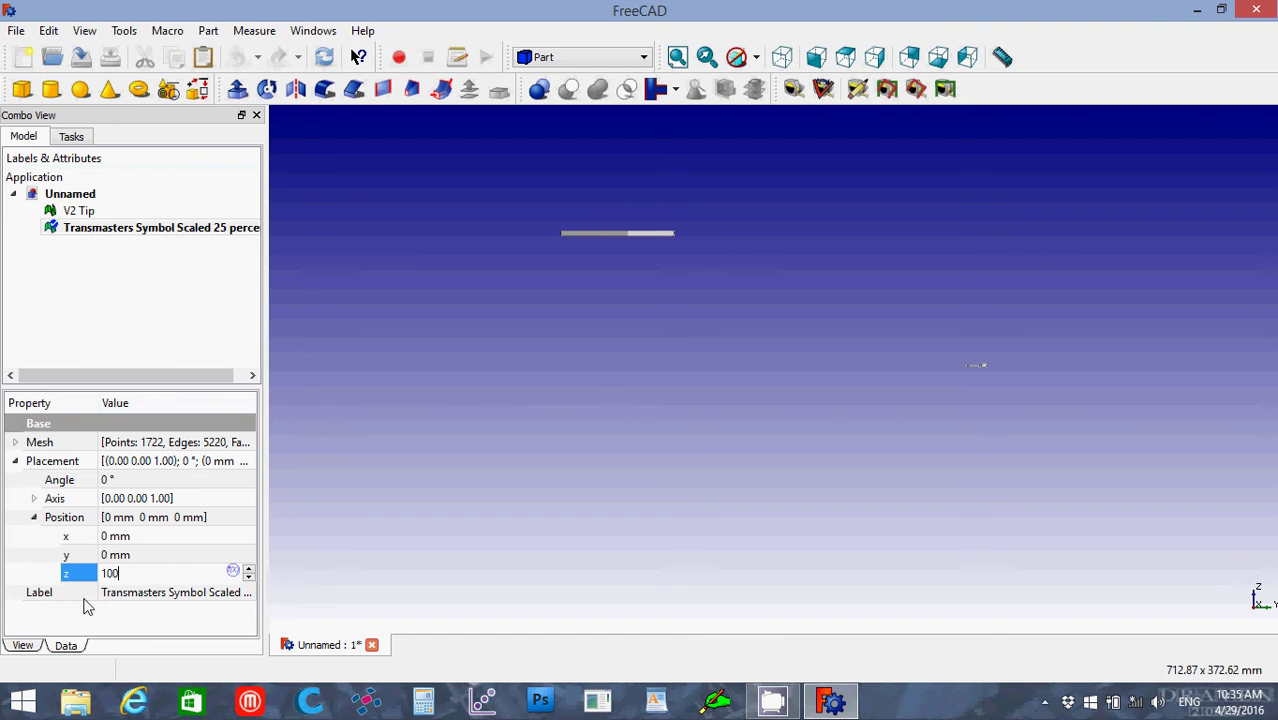
pyautogui.hotkey('ctrl', 'a')
pyautogui.write('200')
# Step: Set the Transmasters Symbol mesh's Y position to -100 mm
pyautogui.click(143, 560)
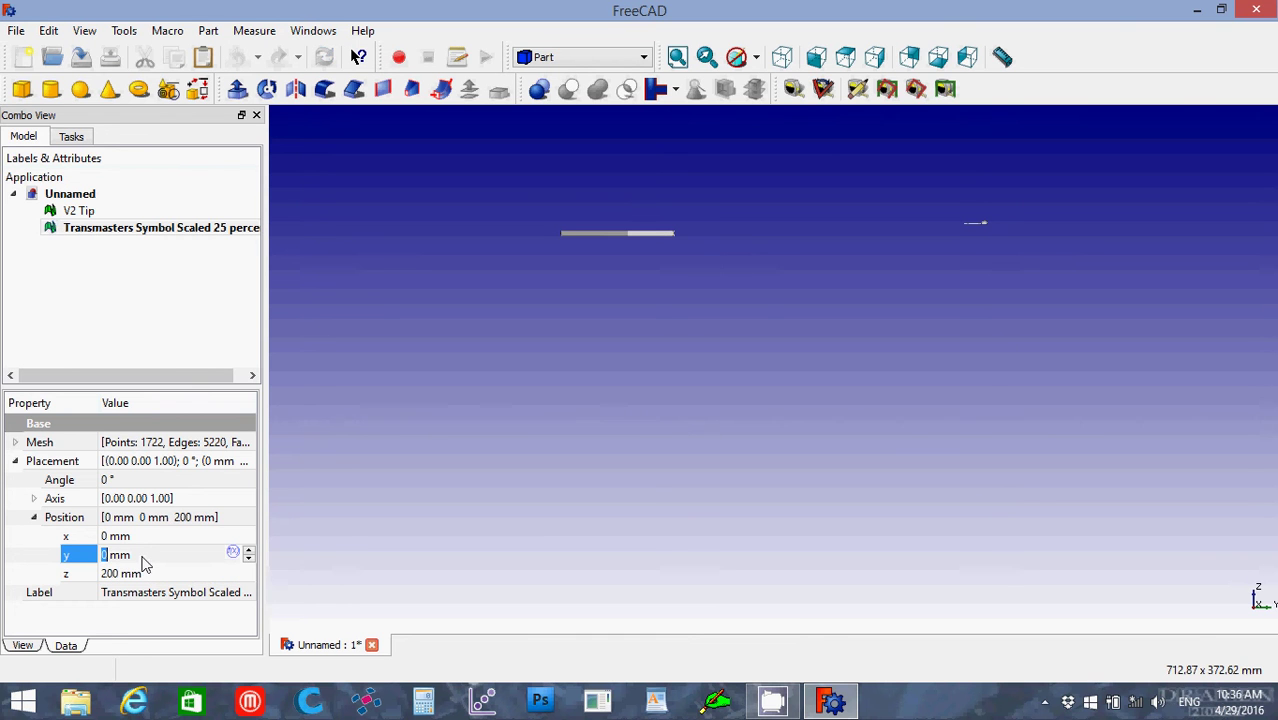
pyautogui.hotkey('ctrl', 'a')
pyautogui.write('-100')
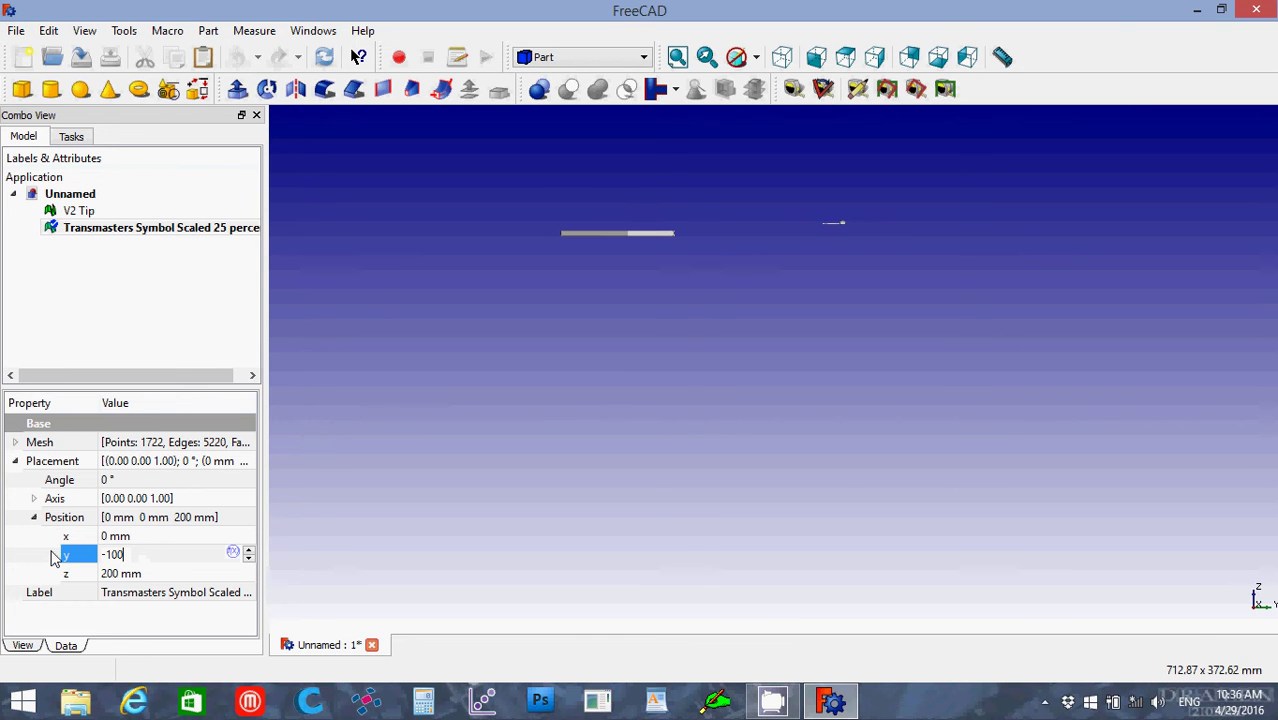
# Step: Lower the Transmasters Symbol mesh's Y position in 1 mm increments to -226 mm, bringing it over the V2 Tip
pyautogui.press('Down')
pyautogui.press('Down')
pyautogui.press('Down')
pyautogui.press('Down')
pyautogui.press('Down')
pyautogui.press('Down')
pyautogui.press('Down')
pyautogui.press('Down')
pyautogui.press('Down')
pyautogui.press('Down')
pyautogui.press('Down')
pyautogui.press('Down')
pyautogui.press('Down')
pyautogui.press('Down')
pyautogui.press('Down')
pyautogui.press('Down')
pyautogui.press('Down')
pyautogui.press('Down')
pyautogui.press('Down')
pyautogui.press('Down')
pyautogui.press('Down')
pyautogui.press('Down')
pyautogui.press('Down')
pyautogui.press('Down')
pyautogui.press('Down')
pyautogui.press('Down')
pyautogui.press('Down')
pyautogui.press('Down')
pyautogui.press('Down')
pyautogui.press('Down')
pyautogui.press('Down')
pyautogui.press('Down')
pyautogui.press('Down')
pyautogui.press('Down')
pyautogui.press('Down')
pyautogui.press('Down')
pyautogui.press('Down')
pyautogui.press('Down')
pyautogui.press('Down')
pyautogui.press('Down')
pyautogui.press('Down')
pyautogui.press('Down')
pyautogui.press('Down')
pyautogui.press('Down')
pyautogui.press('Down')
pyautogui.press('Down')
pyautogui.press('Down')
pyautogui.press('Down')
pyautogui.press('Down')
pyautogui.press('Down')
pyautogui.press('Down')
pyautogui.press('Down')
pyautogui.press('Down')
pyautogui.press('Down')
pyautogui.press('Down')
pyautogui.press('Down')
pyautogui.press('Down')
pyautogui.press('Down')
pyautogui.press('Down')
pyautogui.press('Down')
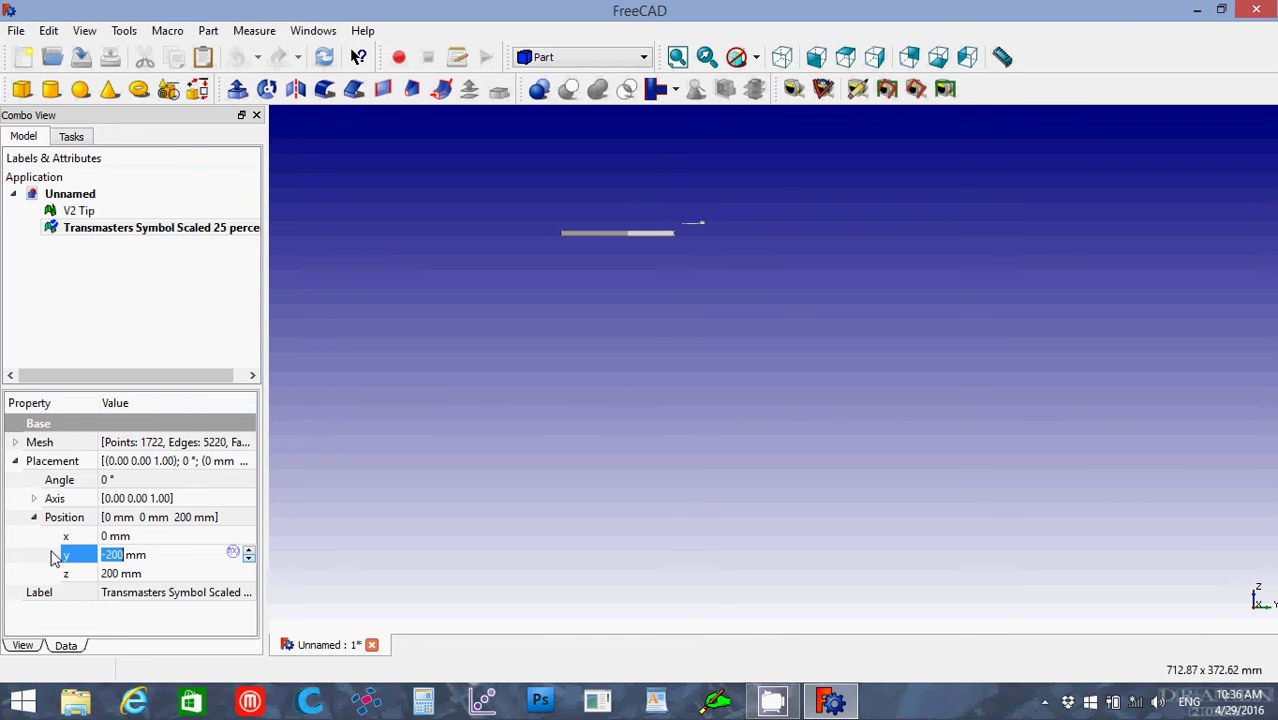
pyautogui.press('Down')
pyautogui.press('Down')
pyautogui.press('Down')
pyautogui.press('Down')
pyautogui.press('Down')
pyautogui.press('Down')
pyautogui.press('Down')
pyautogui.press('Down')
pyautogui.press('Down')
pyautogui.press('Down')
pyautogui.press('Down')
pyautogui.press('Down')
pyautogui.press('Down')
pyautogui.press('Down')
pyautogui.press('Down')
pyautogui.press('Down')
pyautogui.press('Down')
pyautogui.press('Down')
pyautogui.press('Down')
pyautogui.press('Down')
pyautogui.press('Down')
# Step: Lower the Transmasters Symbol mesh's Z position to 196 mm, bringing it close to the V2 Tip's upper face
pyautogui.click(677, 60)
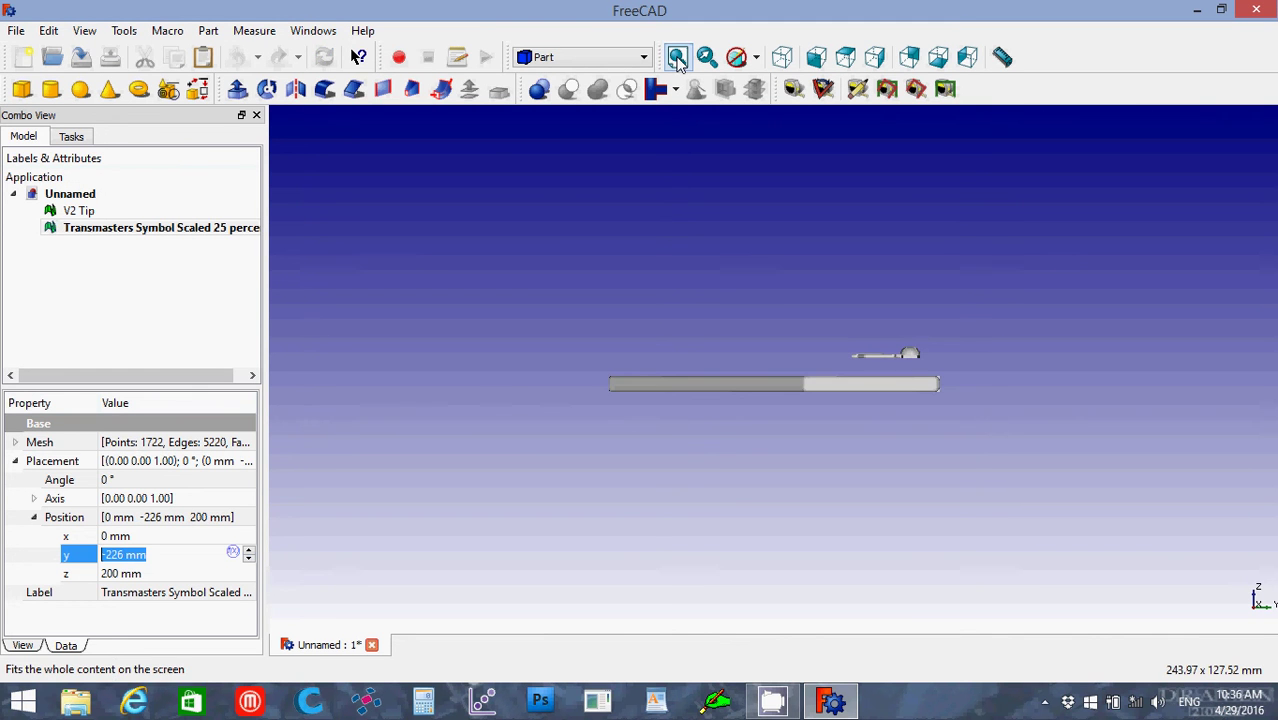
pyautogui.click(147, 575)
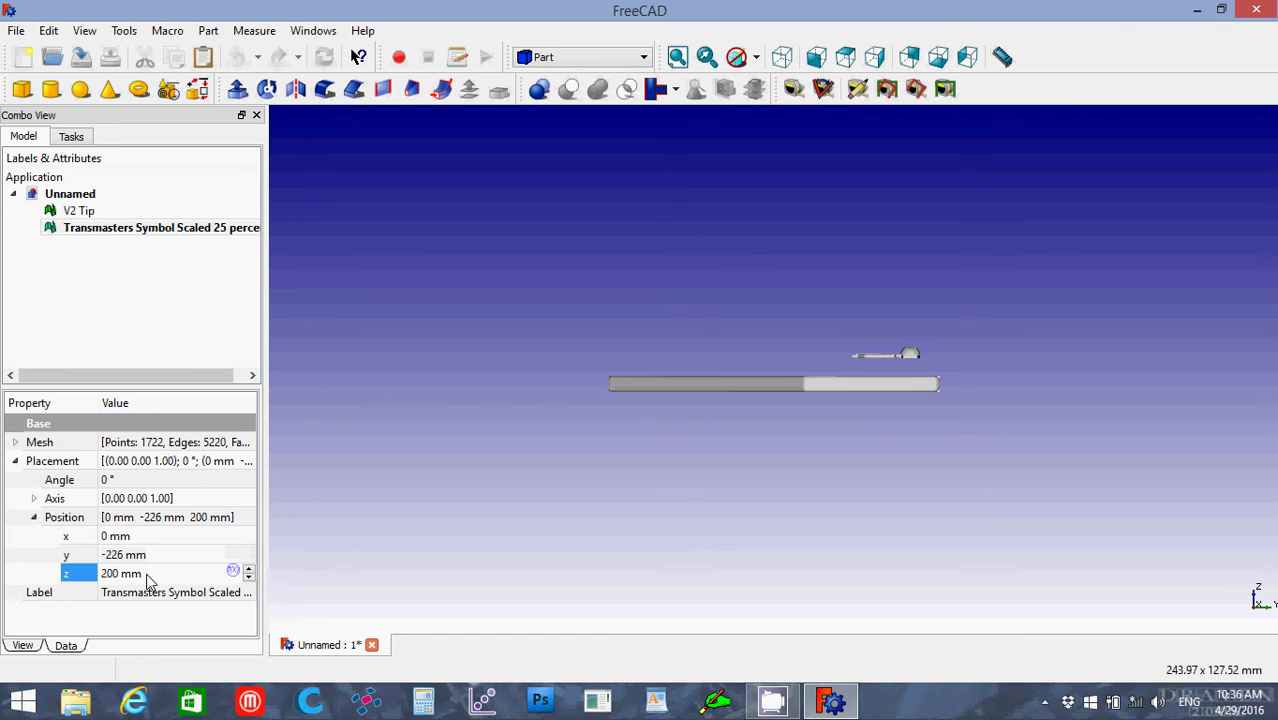
pyautogui.press('Down')
pyautogui.press('Down')
pyautogui.press('Down')
pyautogui.press('Down')
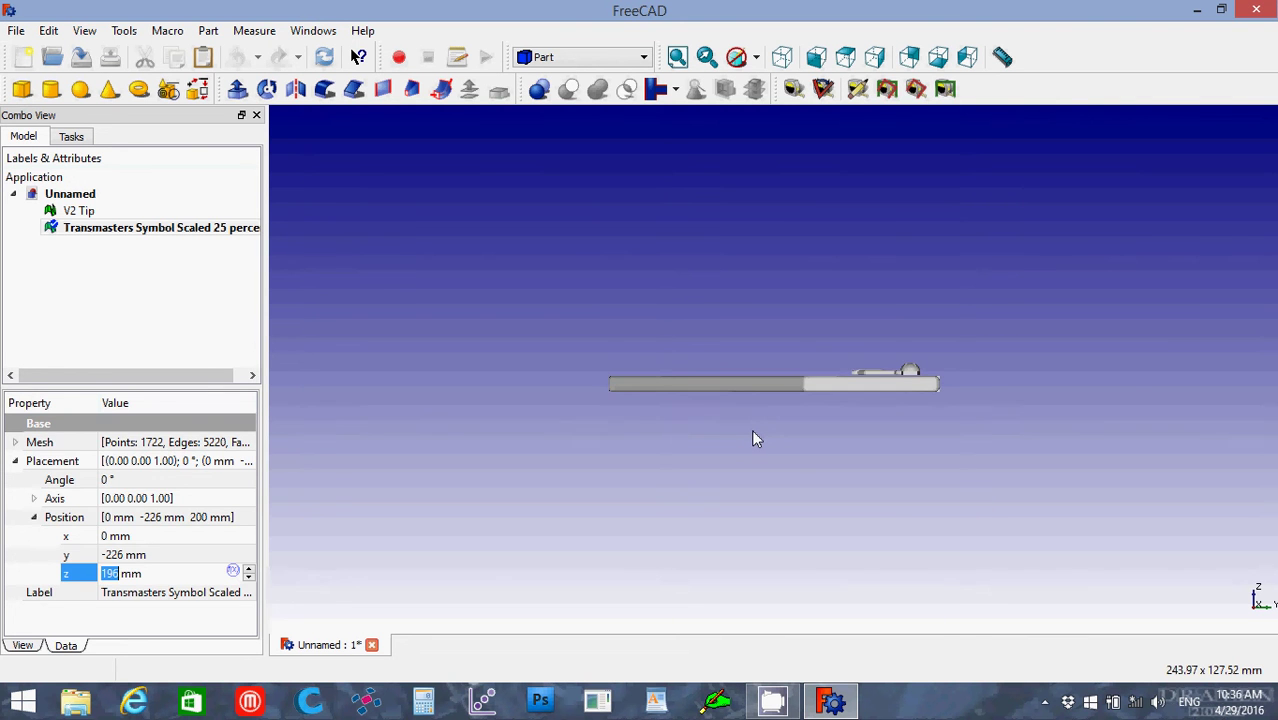
# Step: Set the Transmasters Symbol mesh's Z position to 195.5 mm so that it sinks slightly into the V2 Tip
pyautogui.scroll(5, 755, 438)
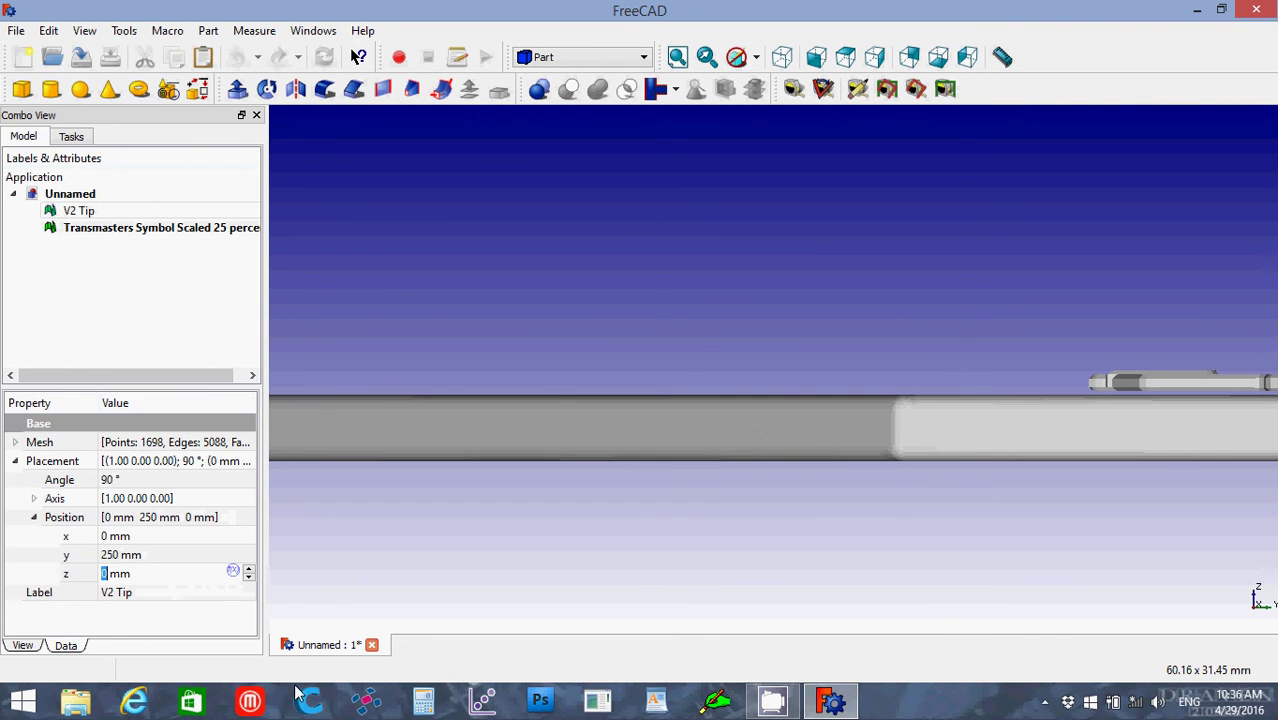
pyautogui.click(150, 233)
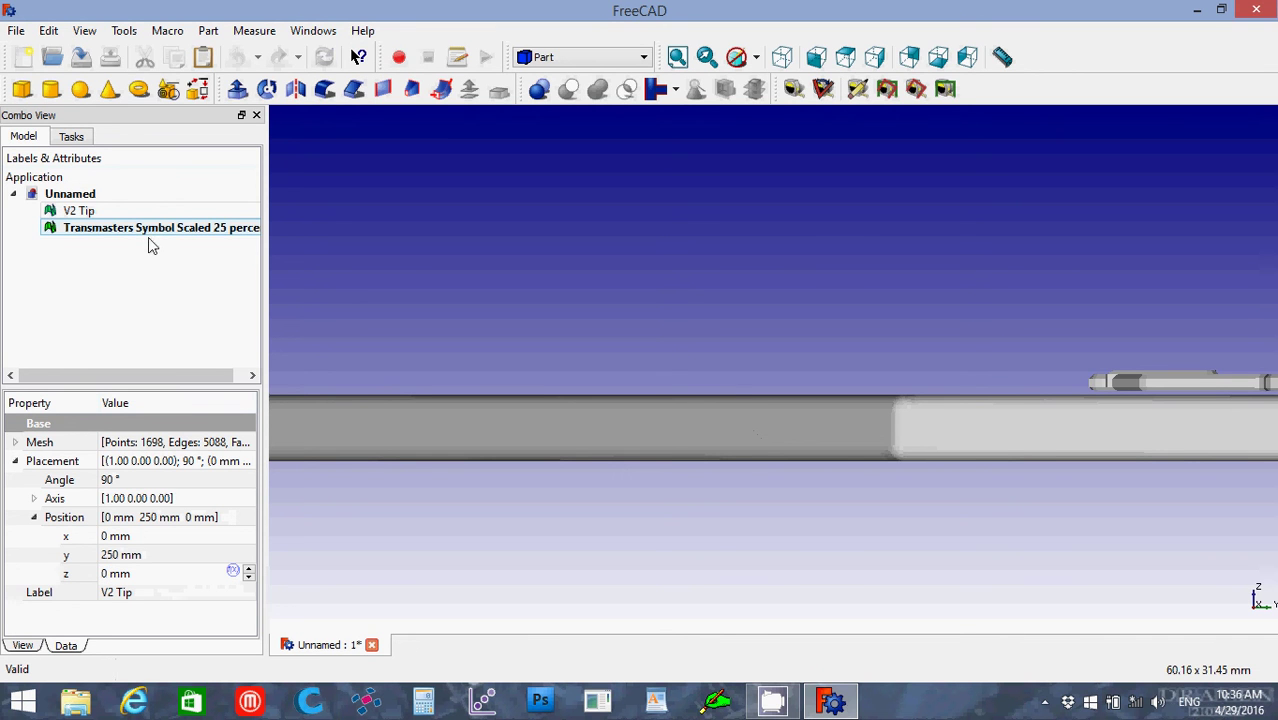
pyautogui.click(137, 575)
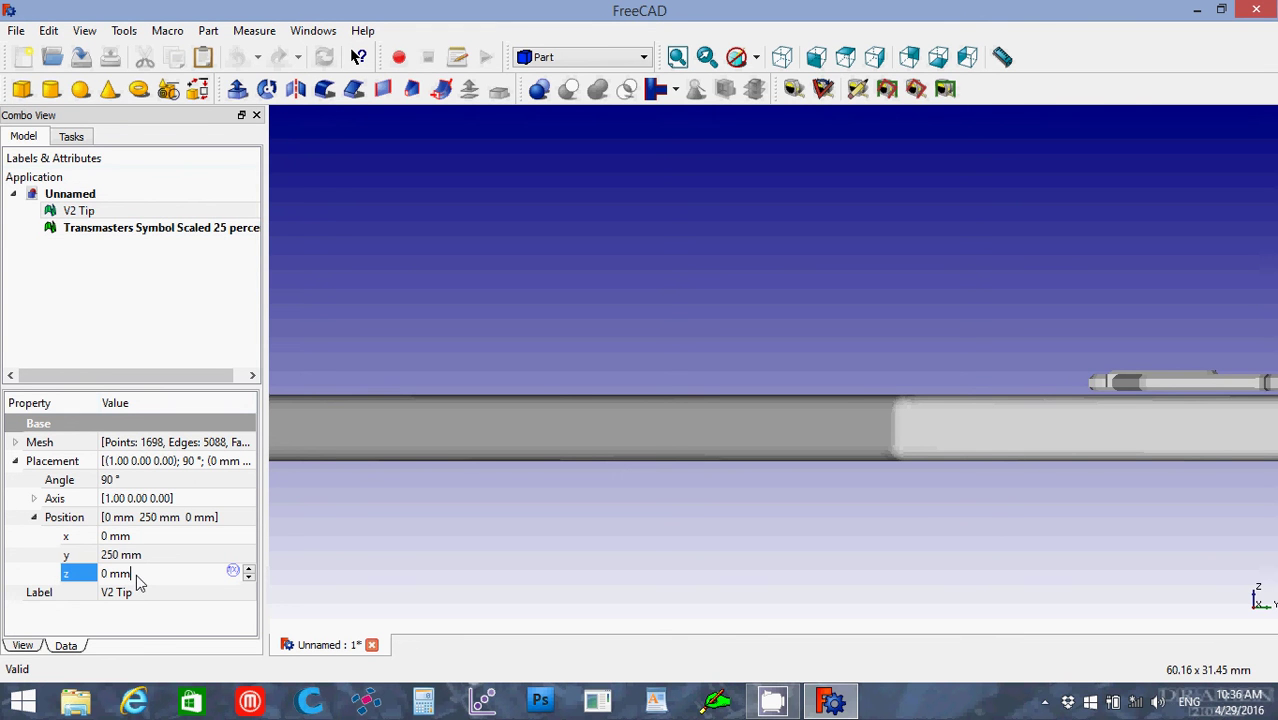
pyautogui.click(151, 233)
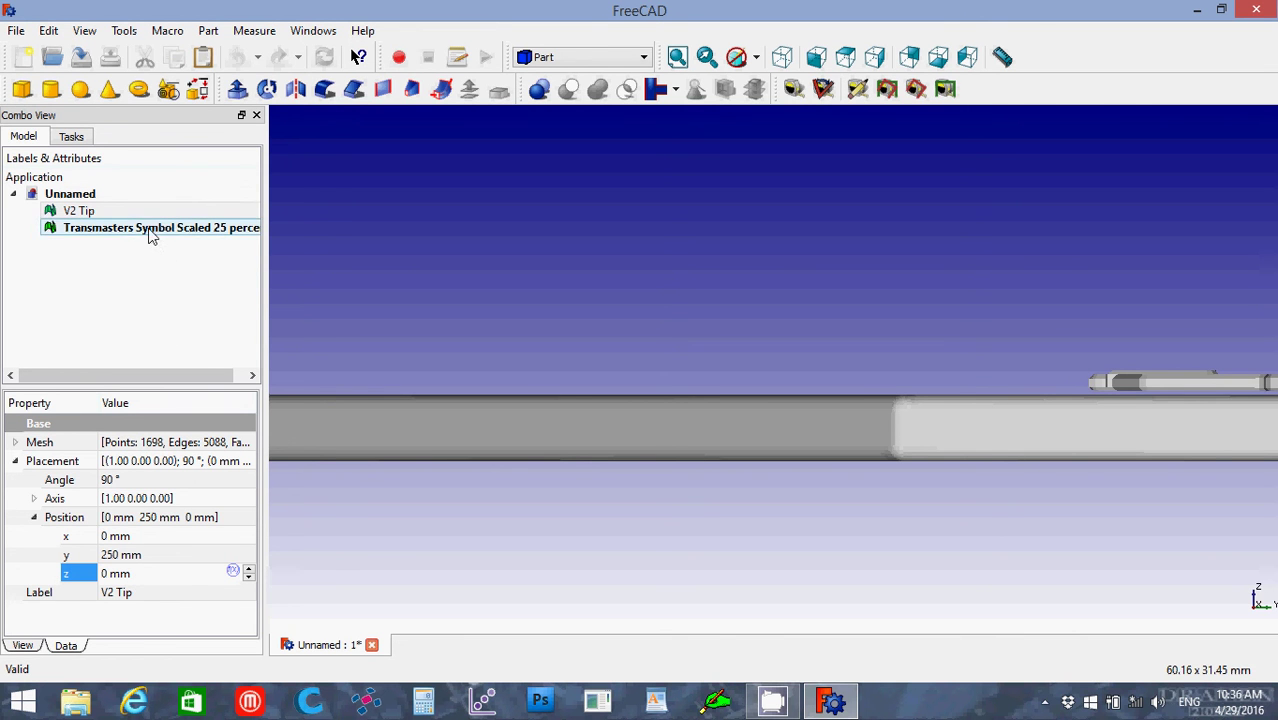
pyautogui.click(145, 570)
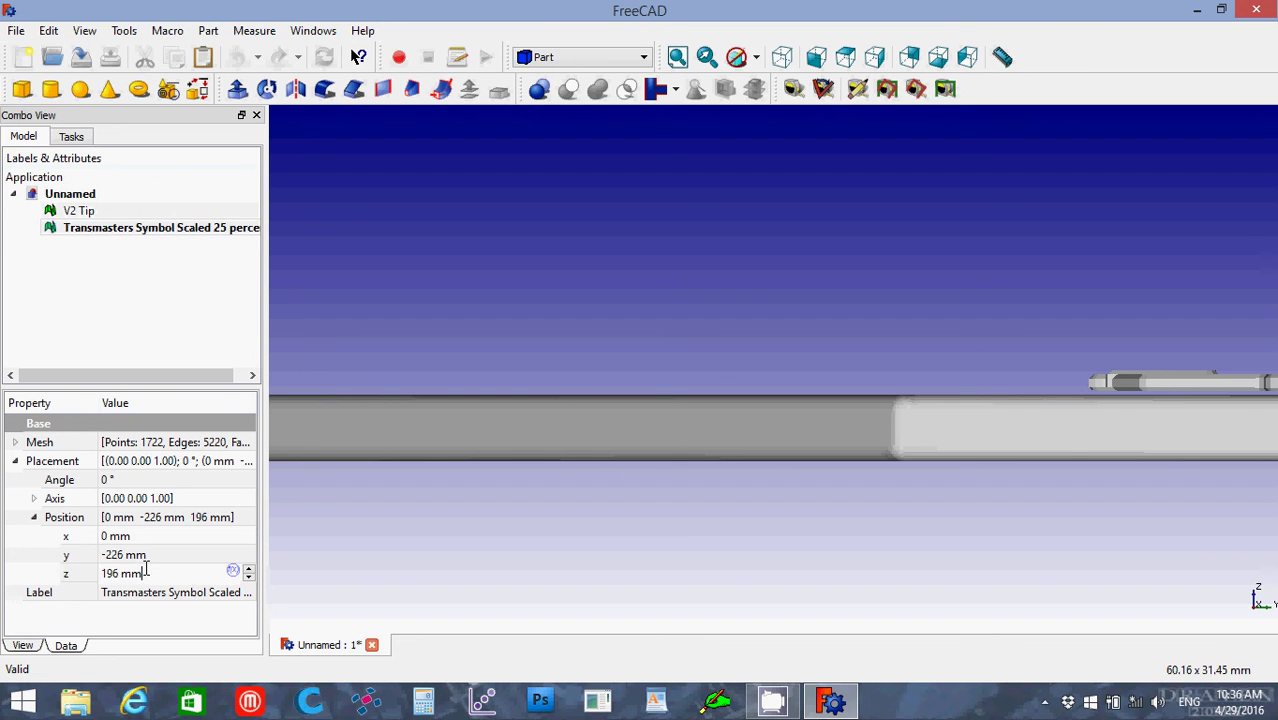
pyautogui.scroll(-1, 145, 570)
pyautogui.scroll(1, 146, 569)
pyautogui.click(118, 572)
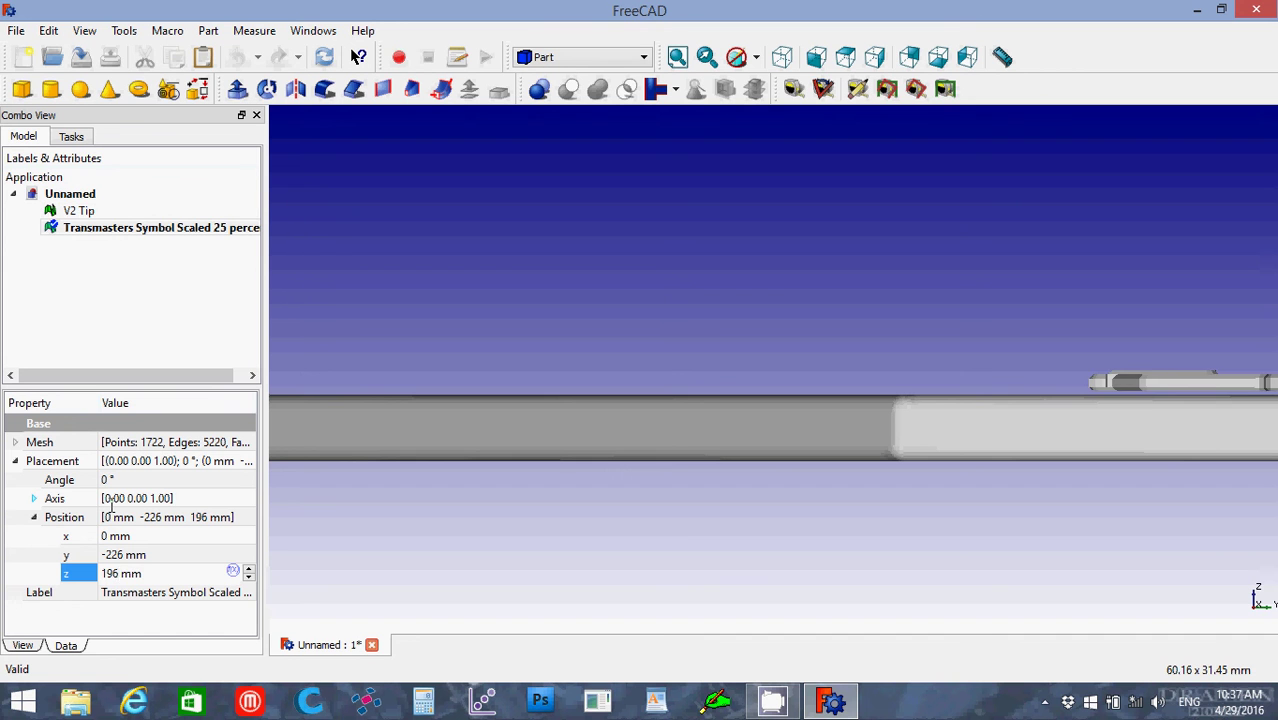
pyautogui.press('BackSpace')
pyautogui.write('5.5')
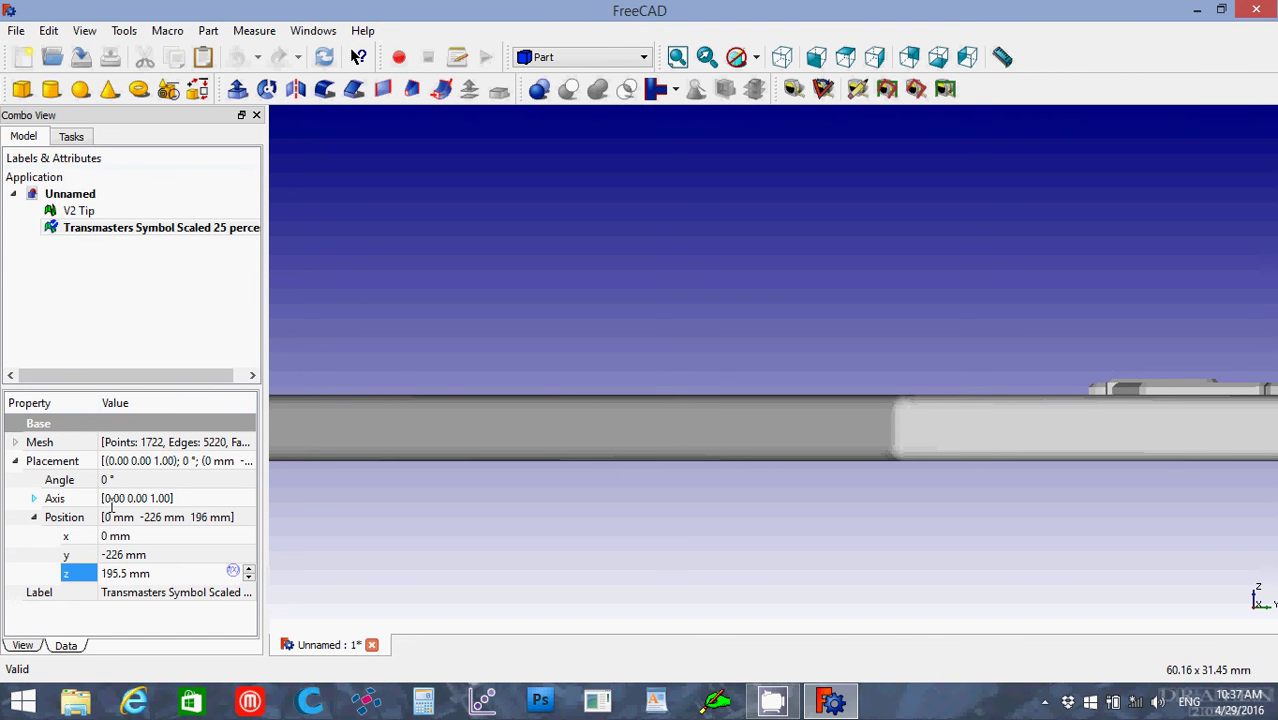
# Step: Shift the Transmasters Symbol mesh along the V2 Tip's face to an X position of -22 mm
pyautogui.click(782, 58)
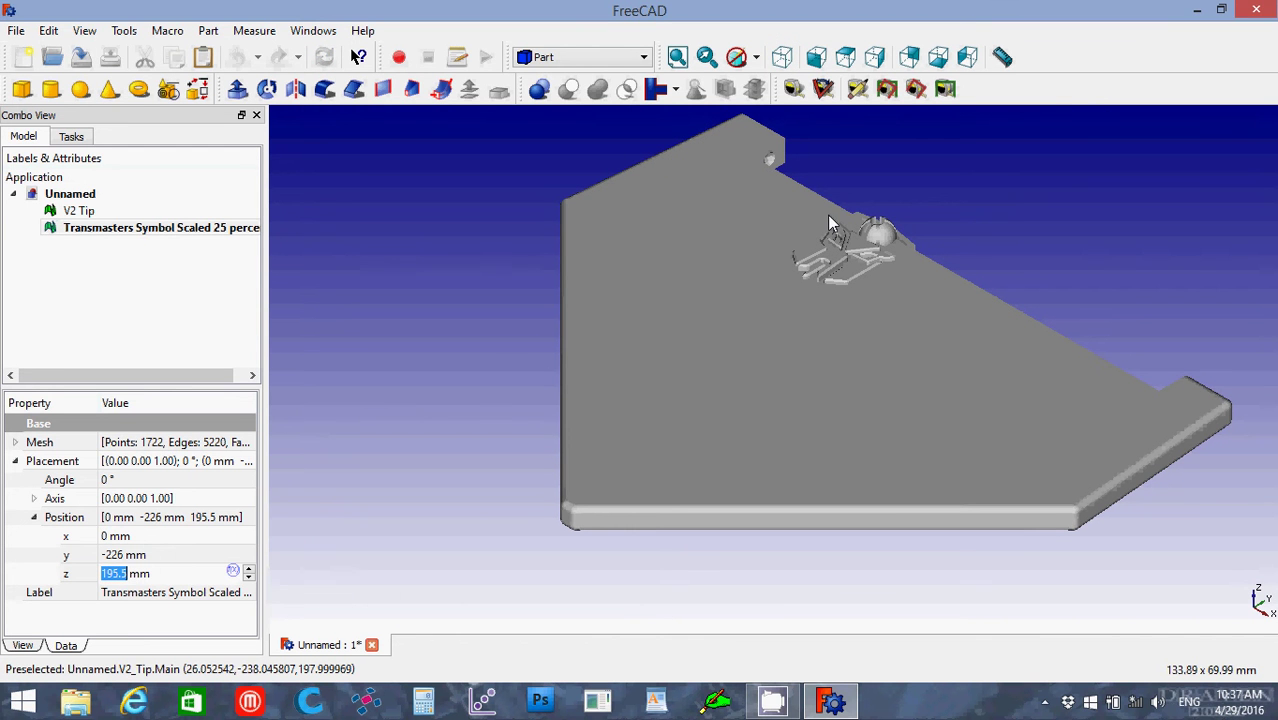
pyautogui.click(148, 540)
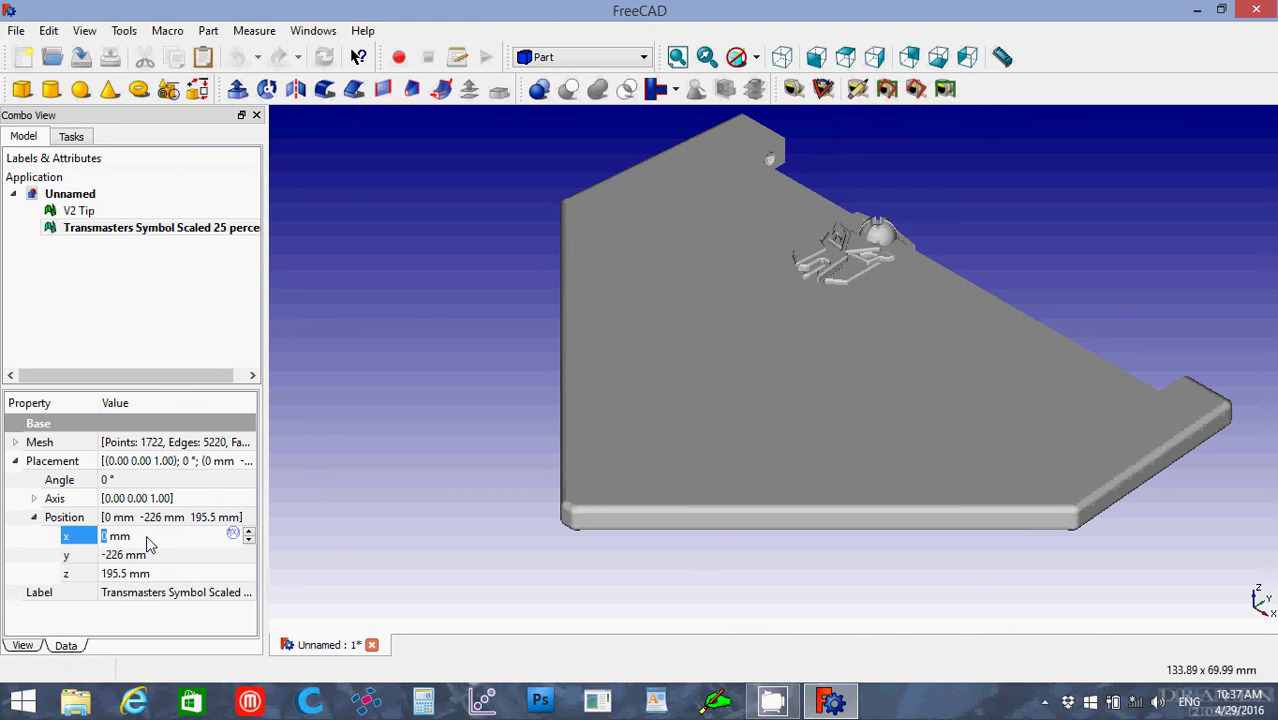
pyautogui.scroll(-3, 148, 540)
pyautogui.scroll(-4, 146, 537)
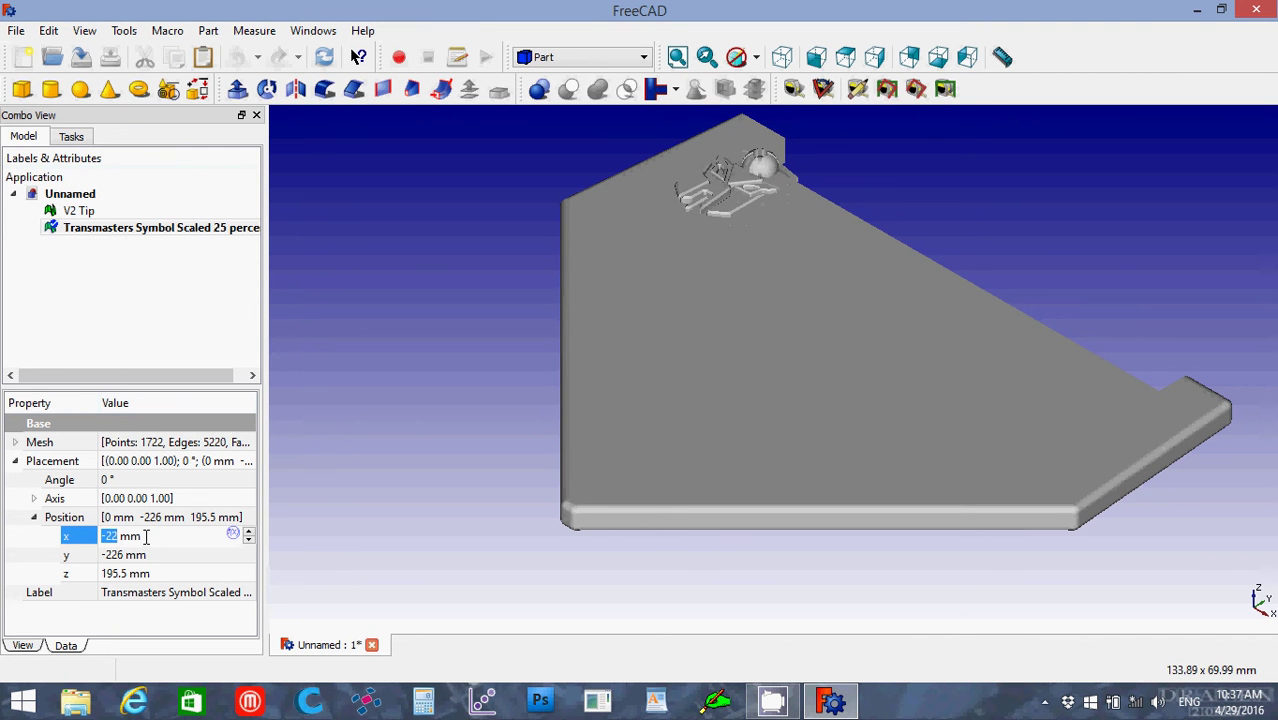
# Step: Lower the Transmasters Symbol mesh's Y position to -231 mm, moving it further onto the V2 Tip's face
pyautogui.click(155, 556)
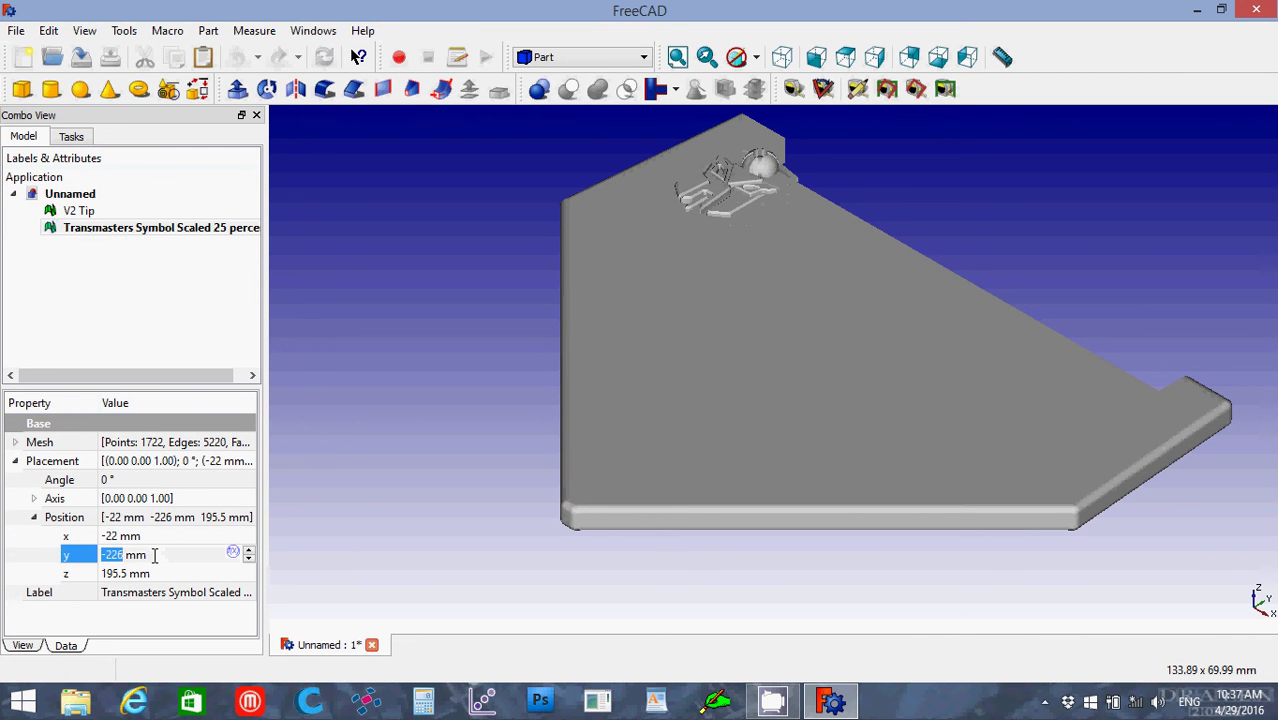
pyautogui.scroll(-5, 155, 556)
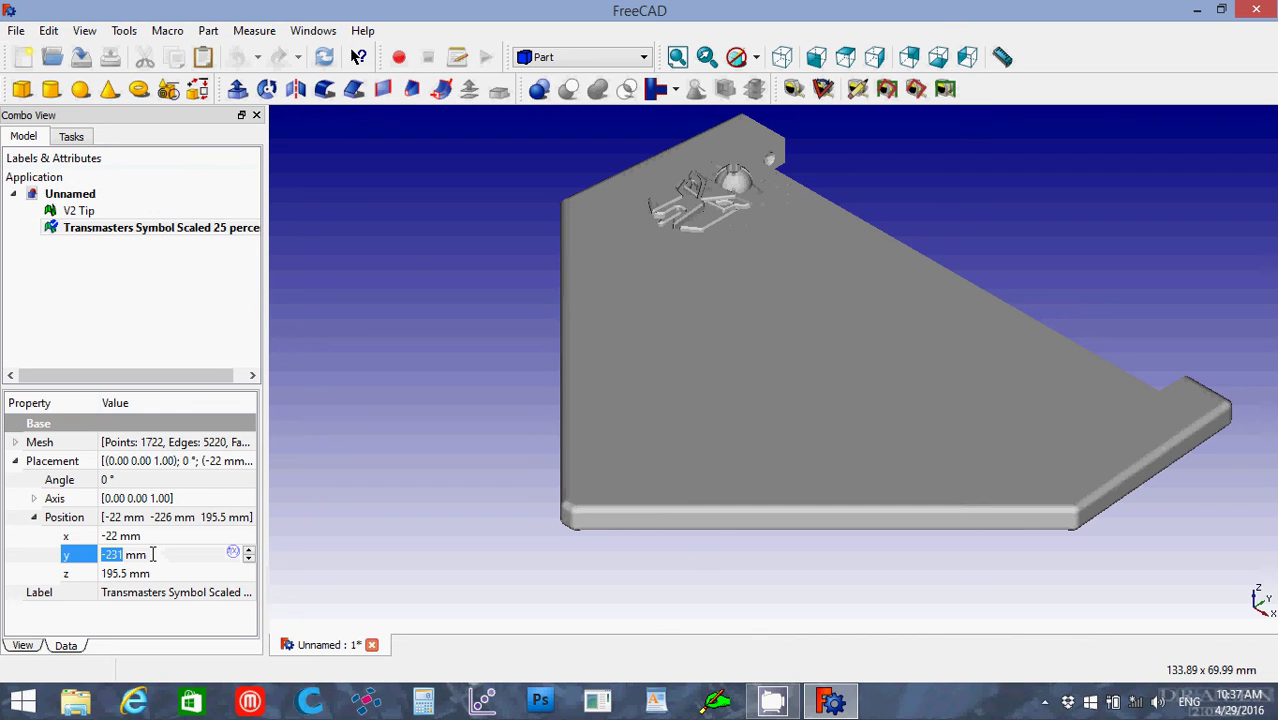
pyautogui.click(274, 495)
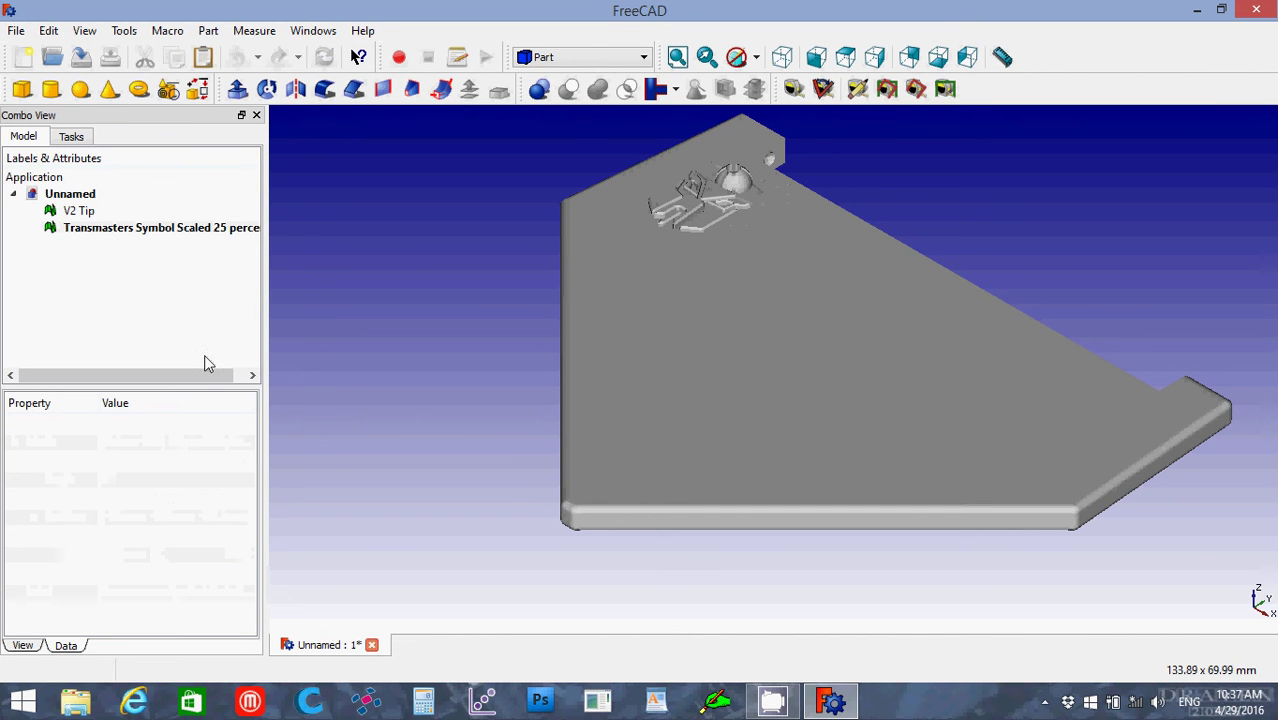
# Step: Duplicate the Transmasters Symbol mesh by pasting five copies of it into the document
pyautogui.click(180, 229)
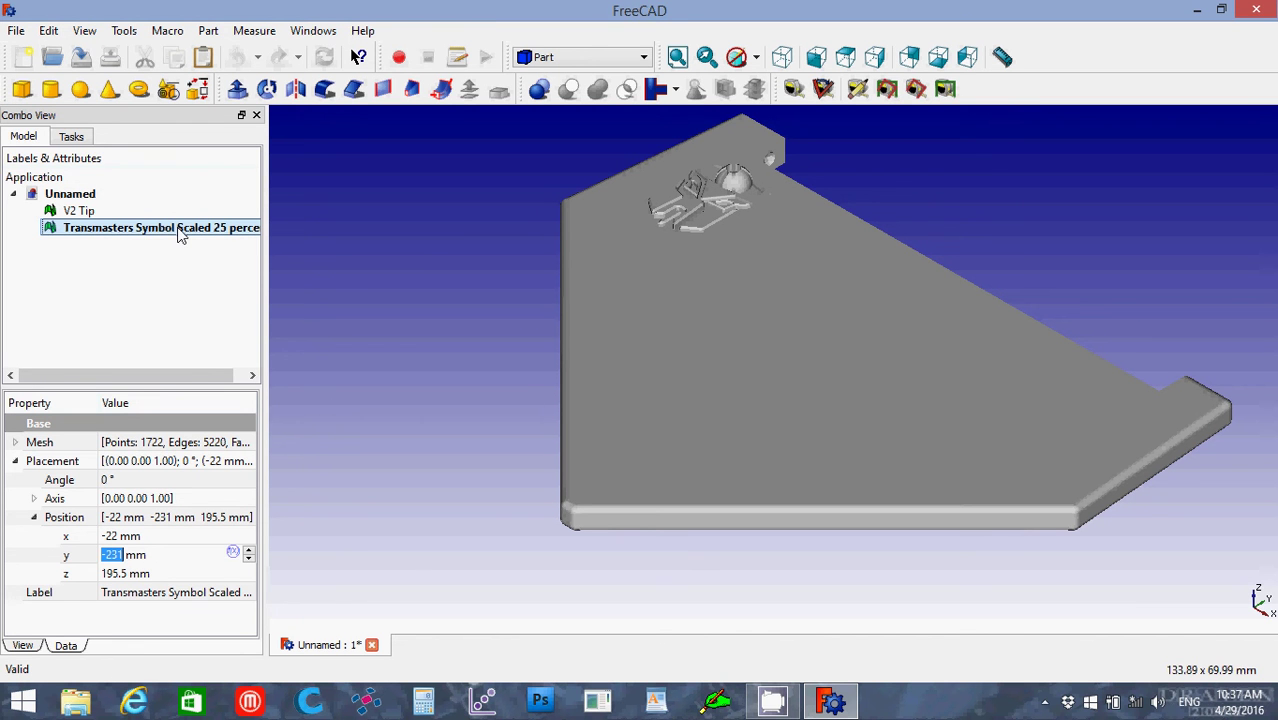
pyautogui.hotkey('ctrl', 'v')
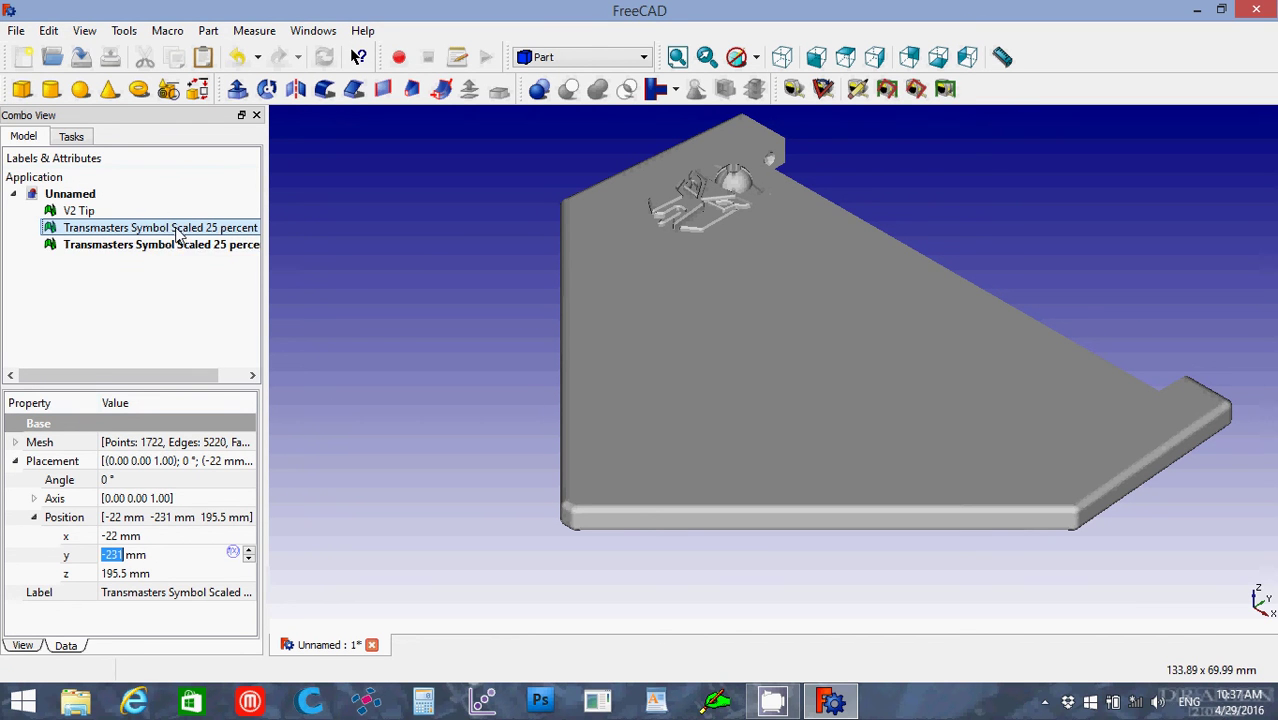
pyautogui.hotkey('ctrl', 'v')
pyautogui.hotkey('ctrl', 'v')
pyautogui.hotkey('ctrl', 'v')
pyautogui.hotkey('ctrl', 'v')
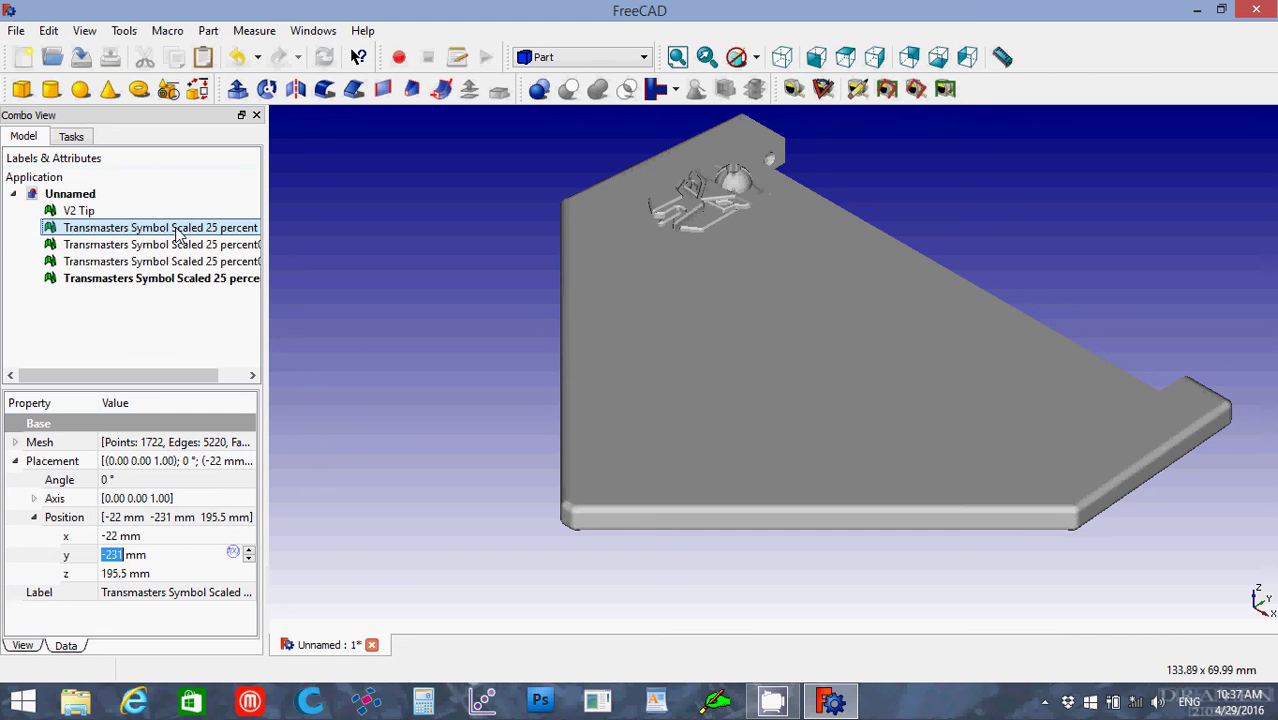
# Step: Move the first pasted symbol copy along the V2 Tip's face to an X position of -7 mm
pyautogui.click(177, 245)
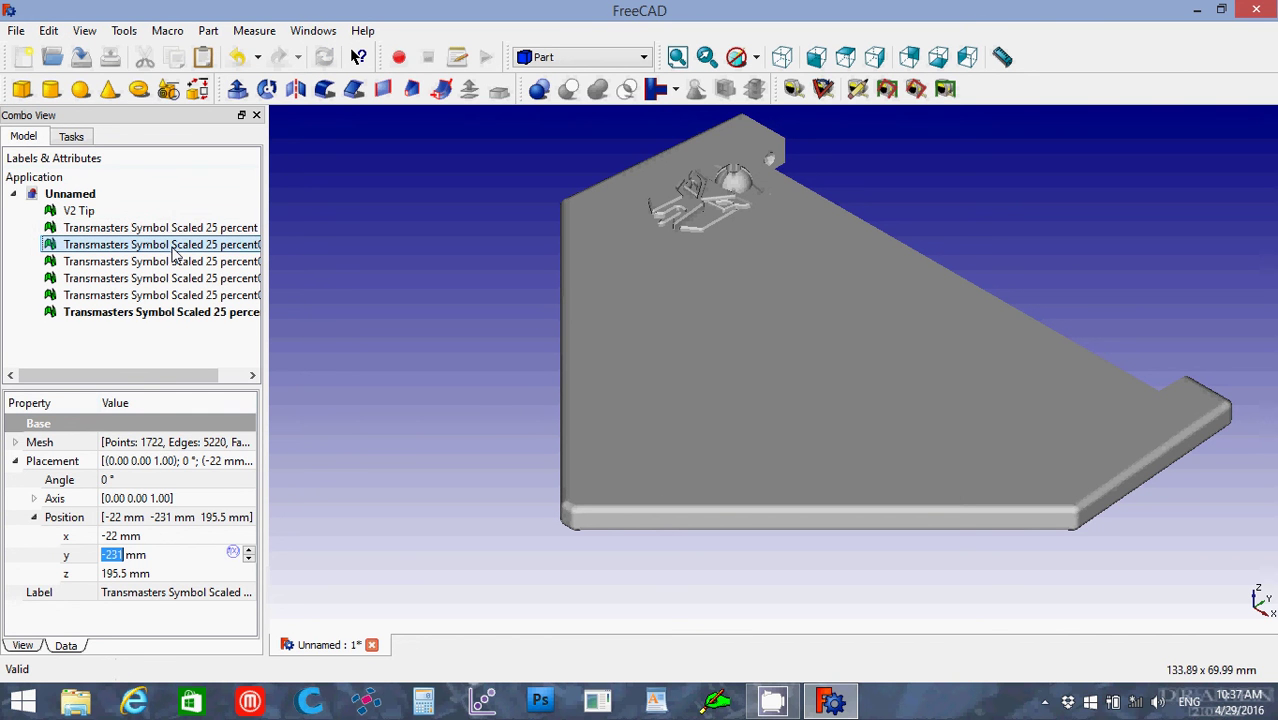
pyautogui.press('Return')
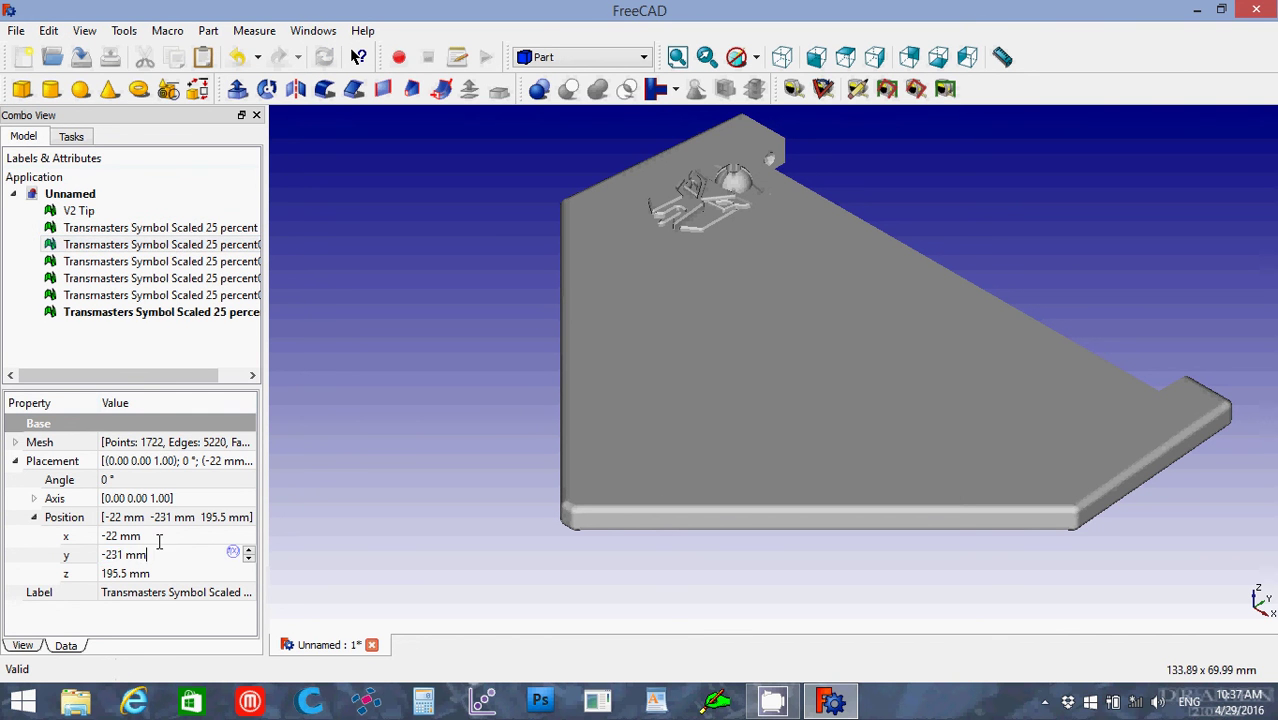
pyautogui.click(157, 537)
pyautogui.scroll(2, 157, 538)
pyautogui.scroll(9, 157, 537)
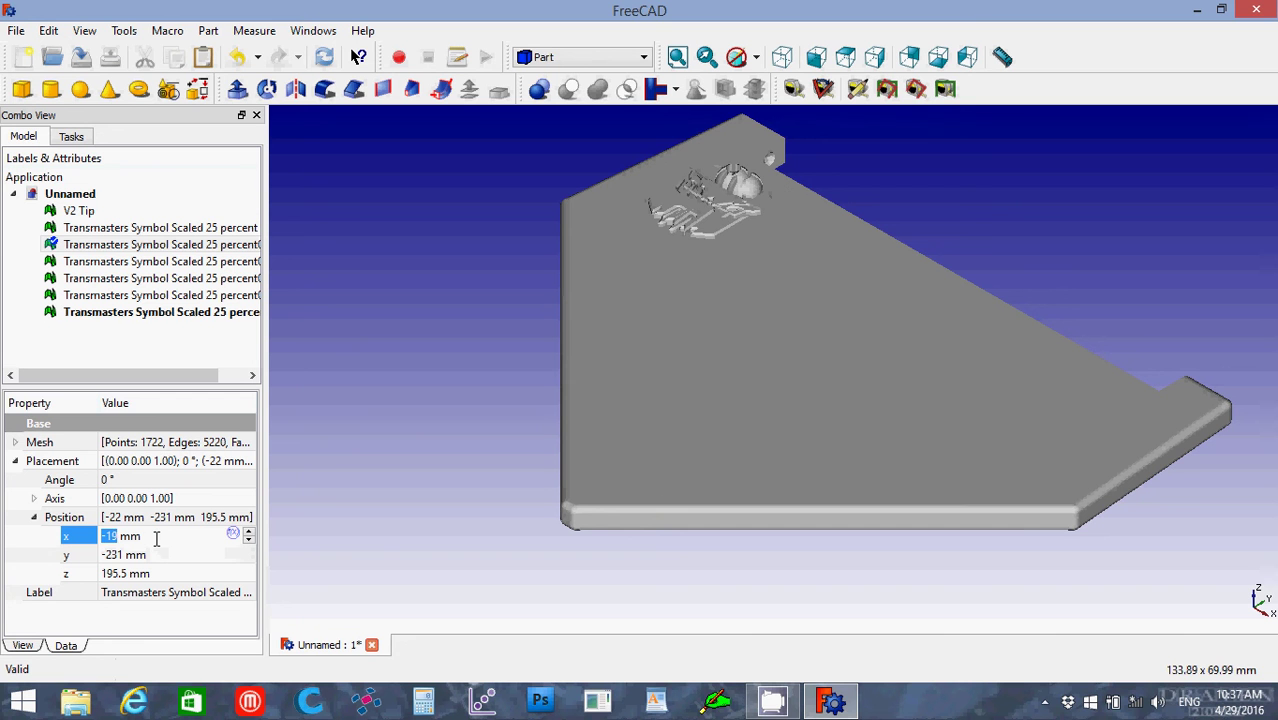
pyautogui.scroll(4, 155, 537)
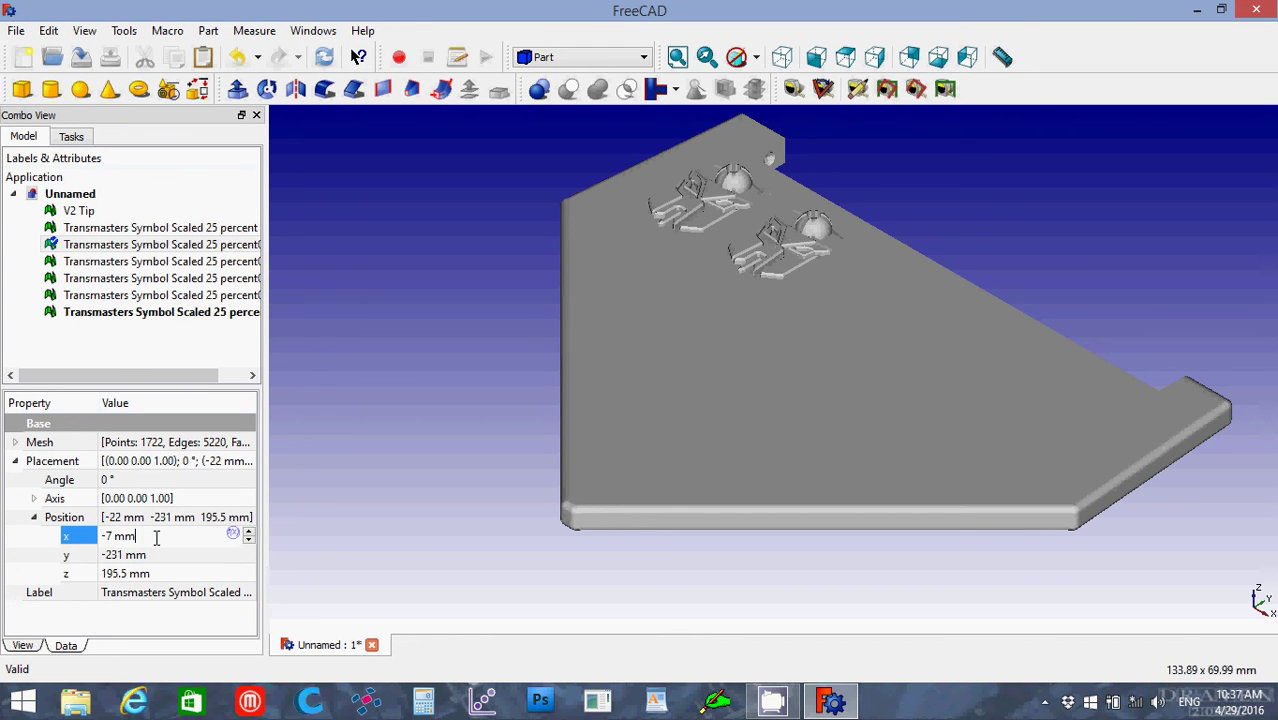
pyautogui.press('Return')
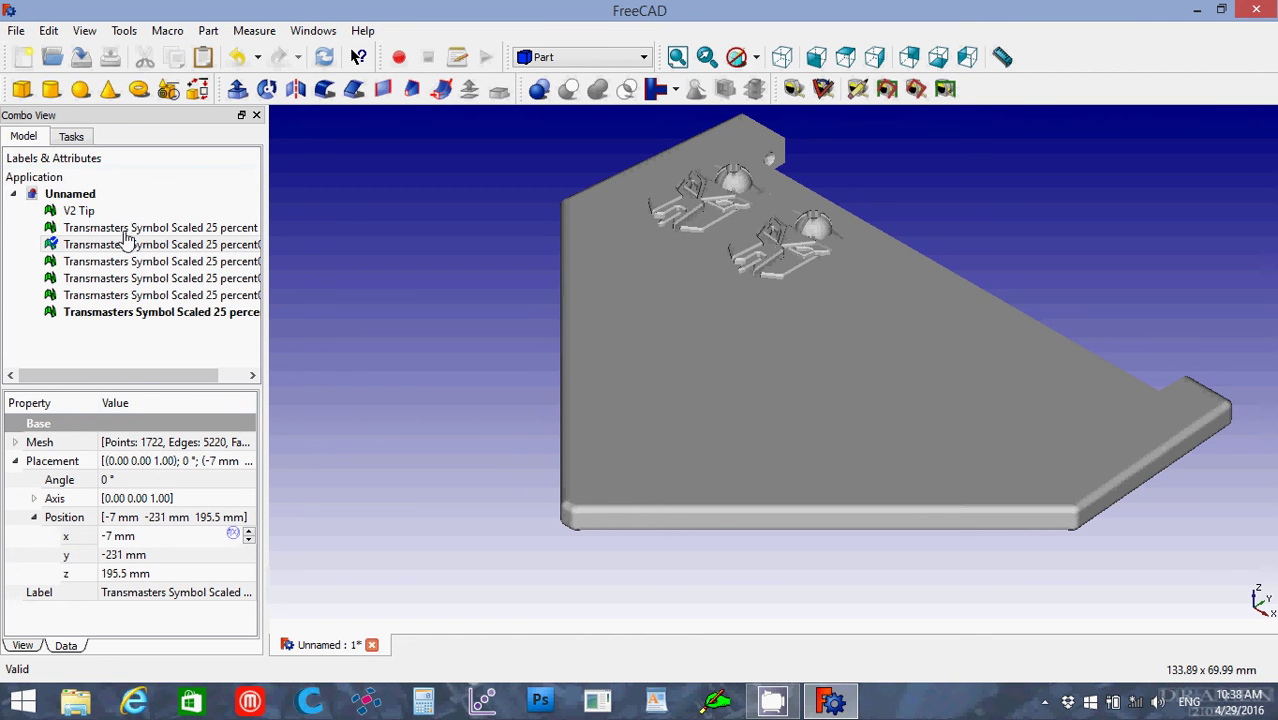
# Step: Set the V2 Tip mesh's shape color to cyan (0, 255, 255) so that the symbols stand out from it
pyautogui.click(107, 215)
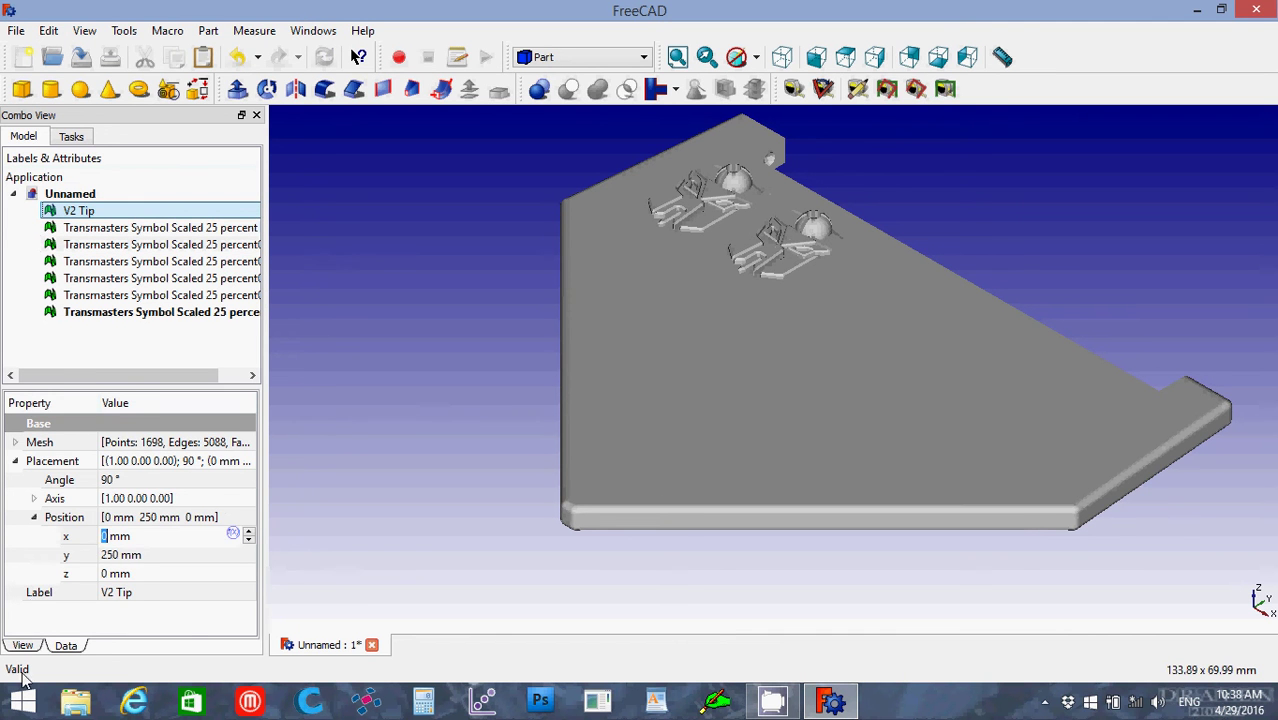
pyautogui.click(24, 647)
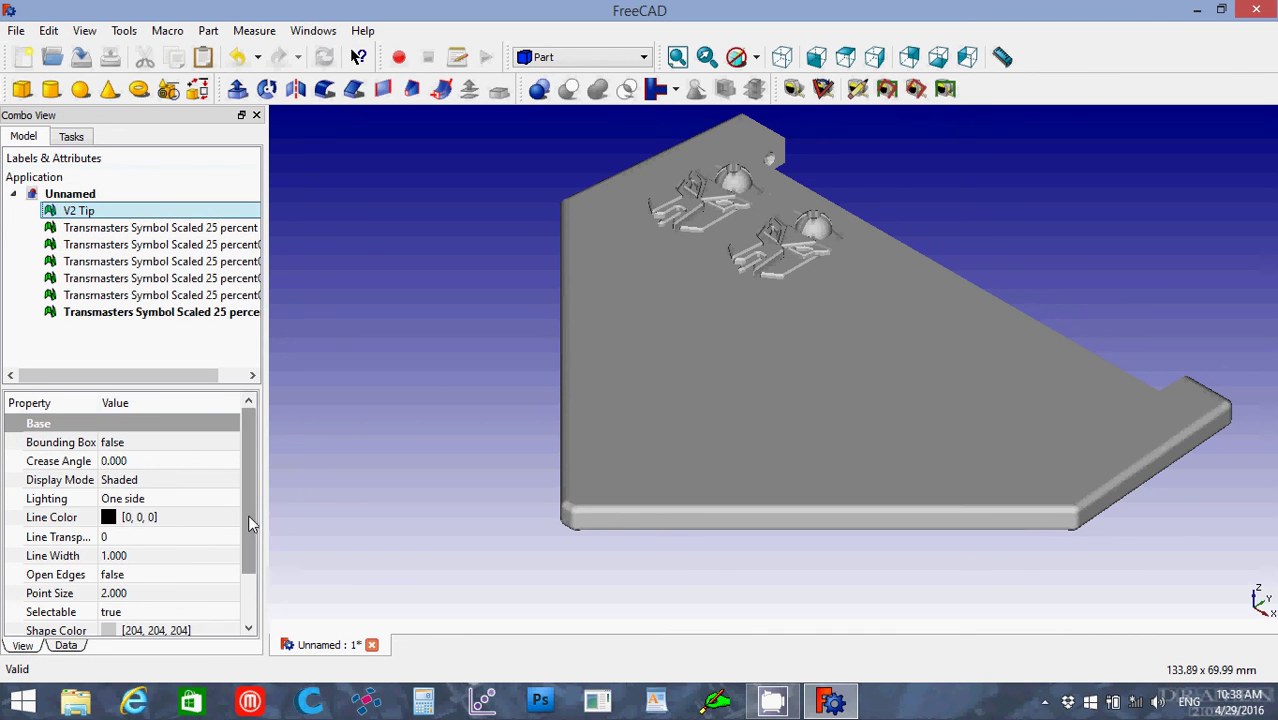
pyautogui.moveTo(248, 522); pyautogui.dragTo(248, 586)
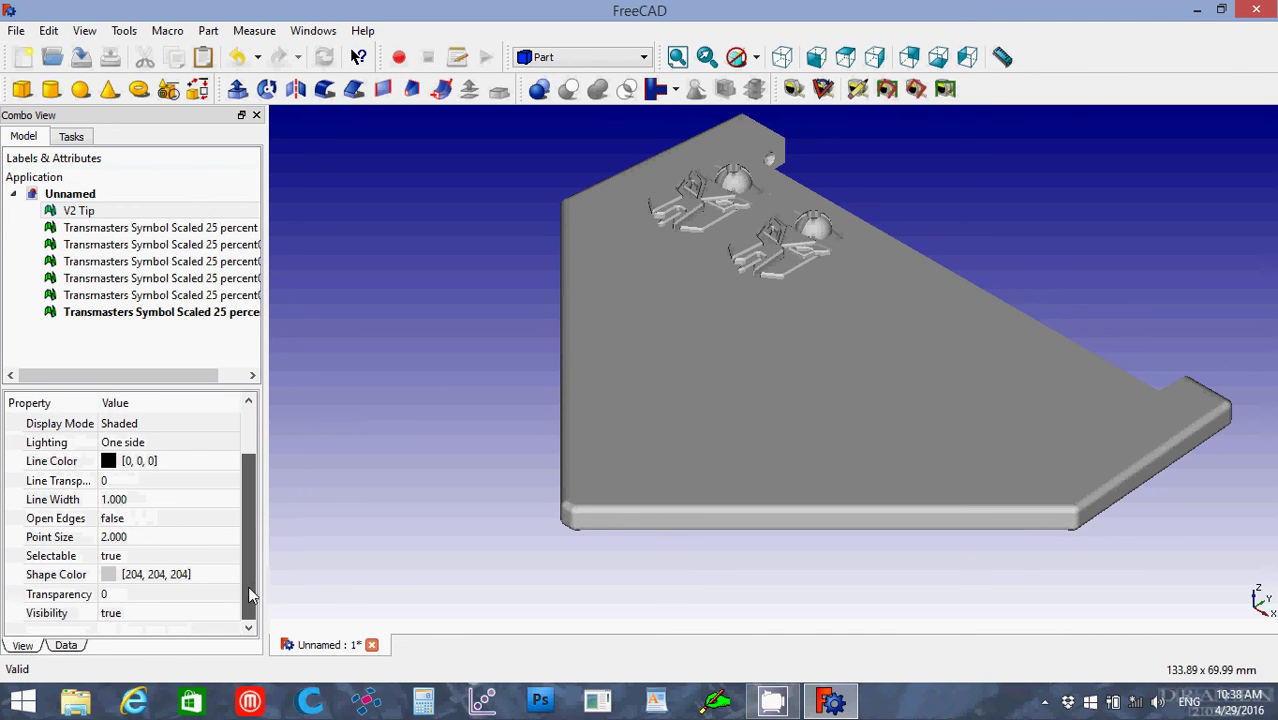
pyautogui.click(132, 578)
pyautogui.click(150, 580)
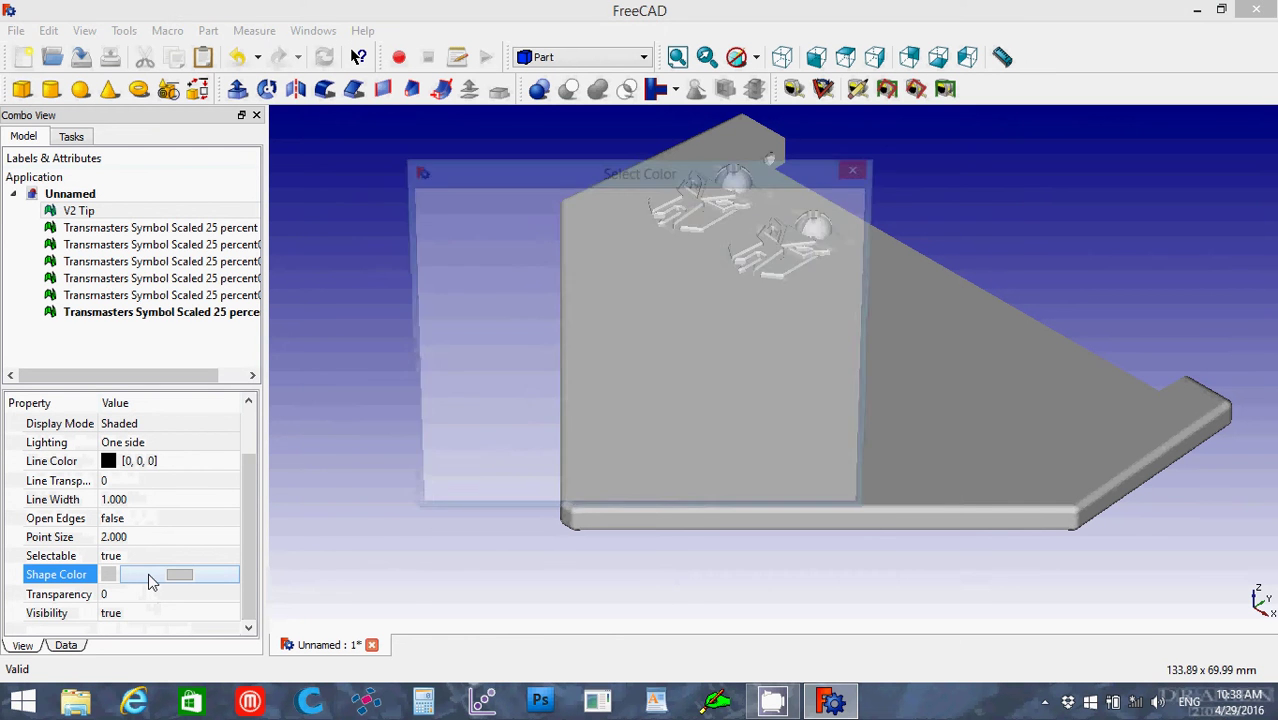
pyautogui.click(589, 270)
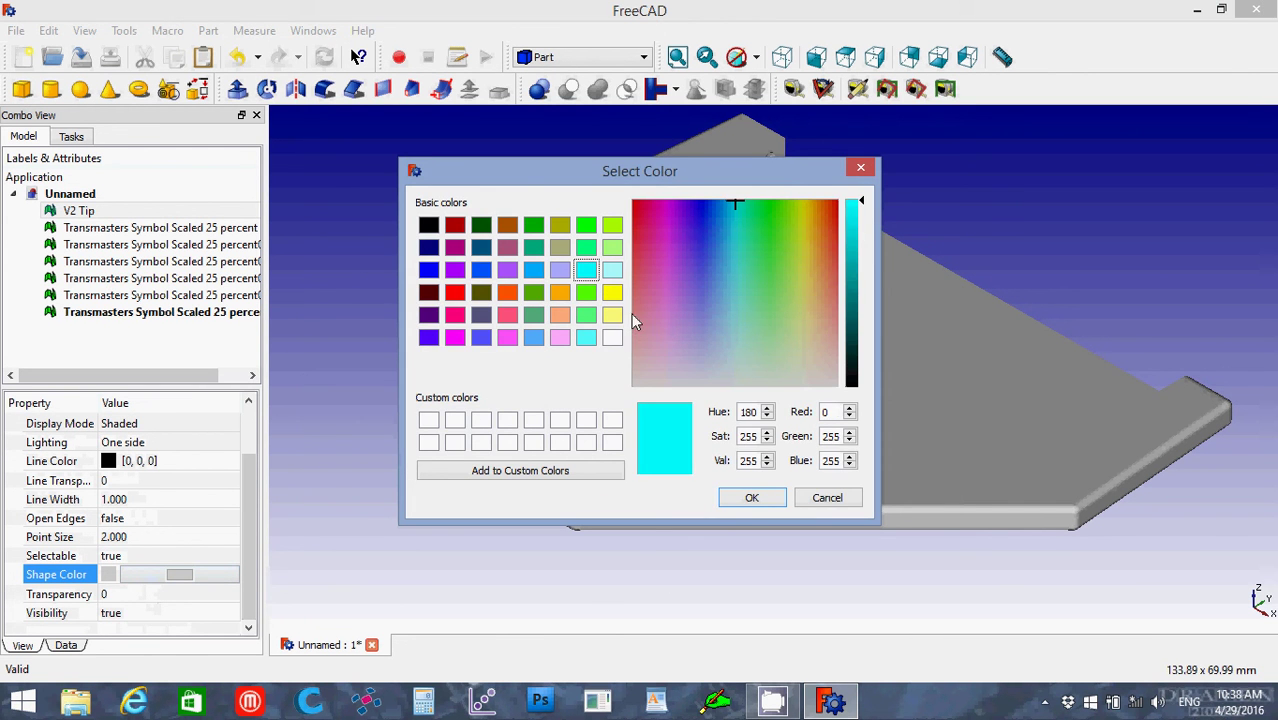
pyautogui.click(750, 496)
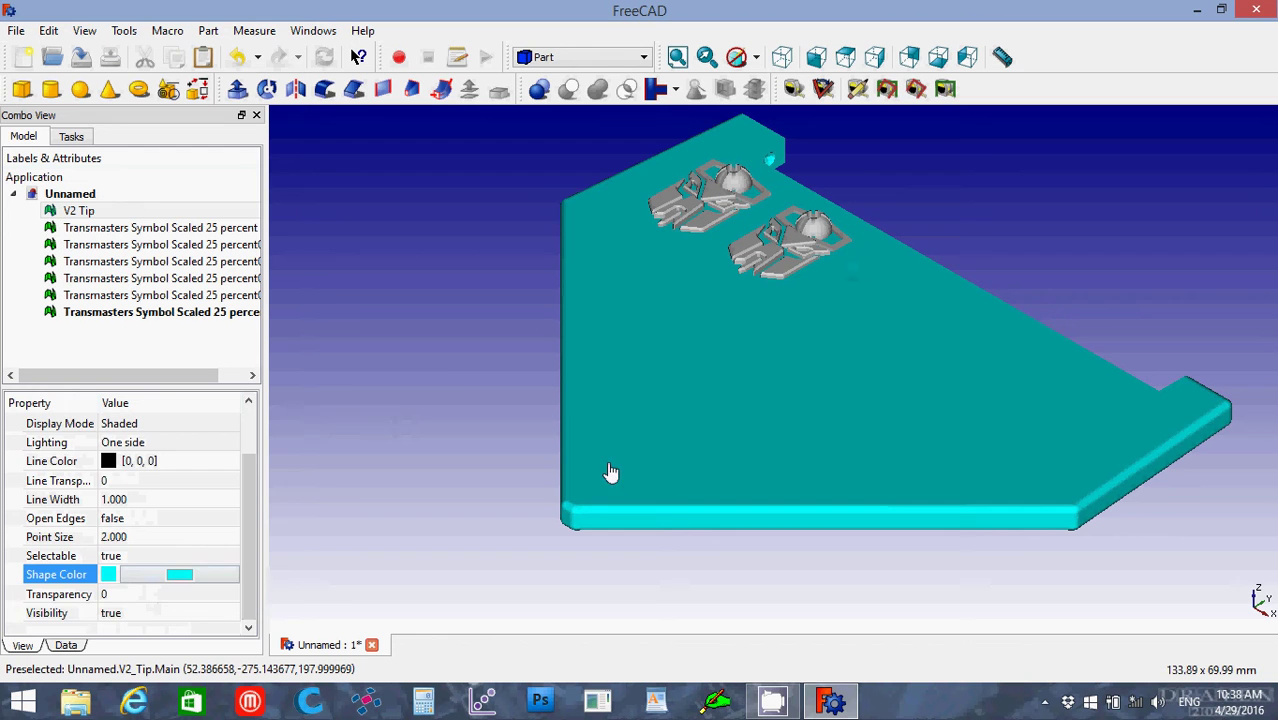
pyautogui.click(453, 376)
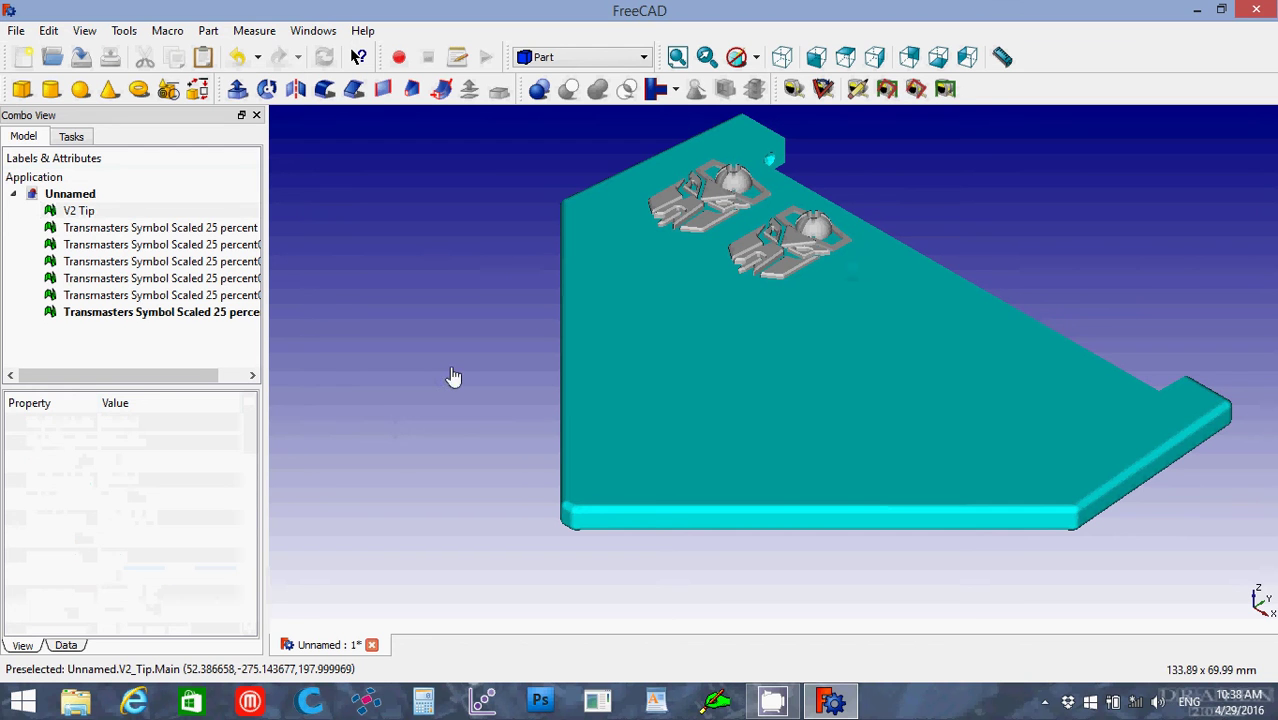
# Step: Move the second pasted symbol copy along the V2 Tip's face to an X position of 8 mm
pyautogui.click(137, 262)
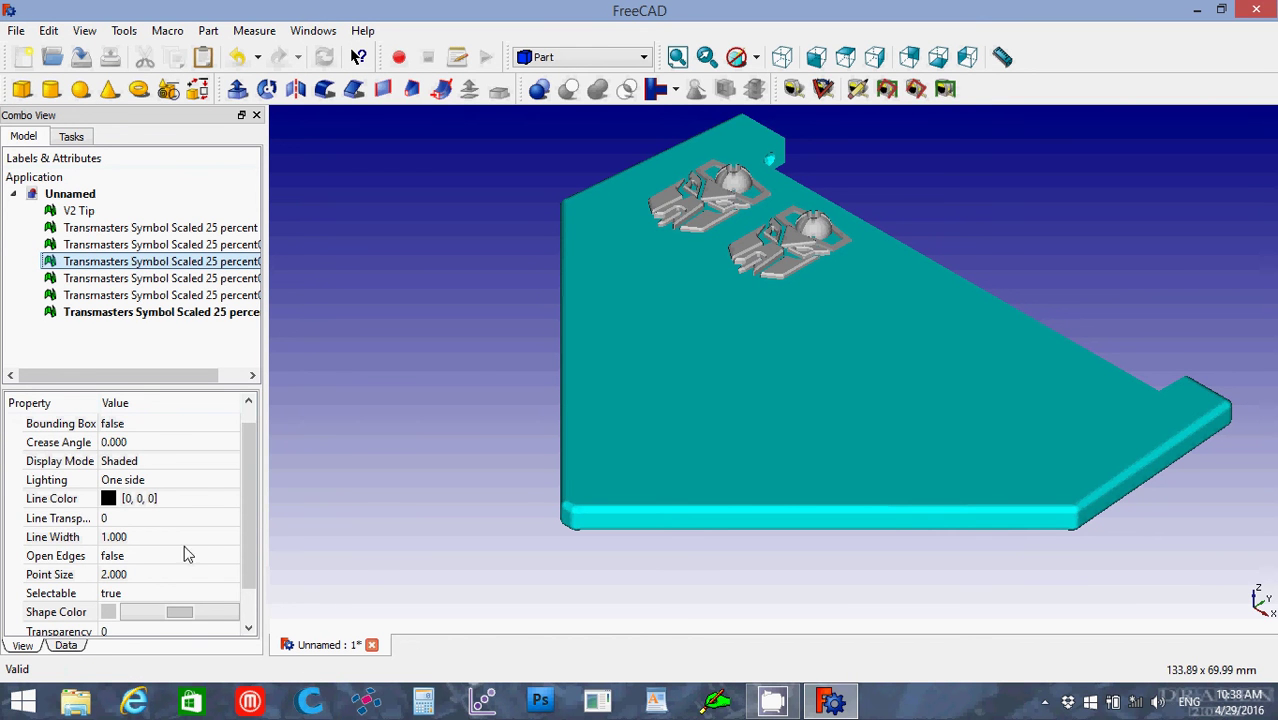
pyautogui.click(66, 645)
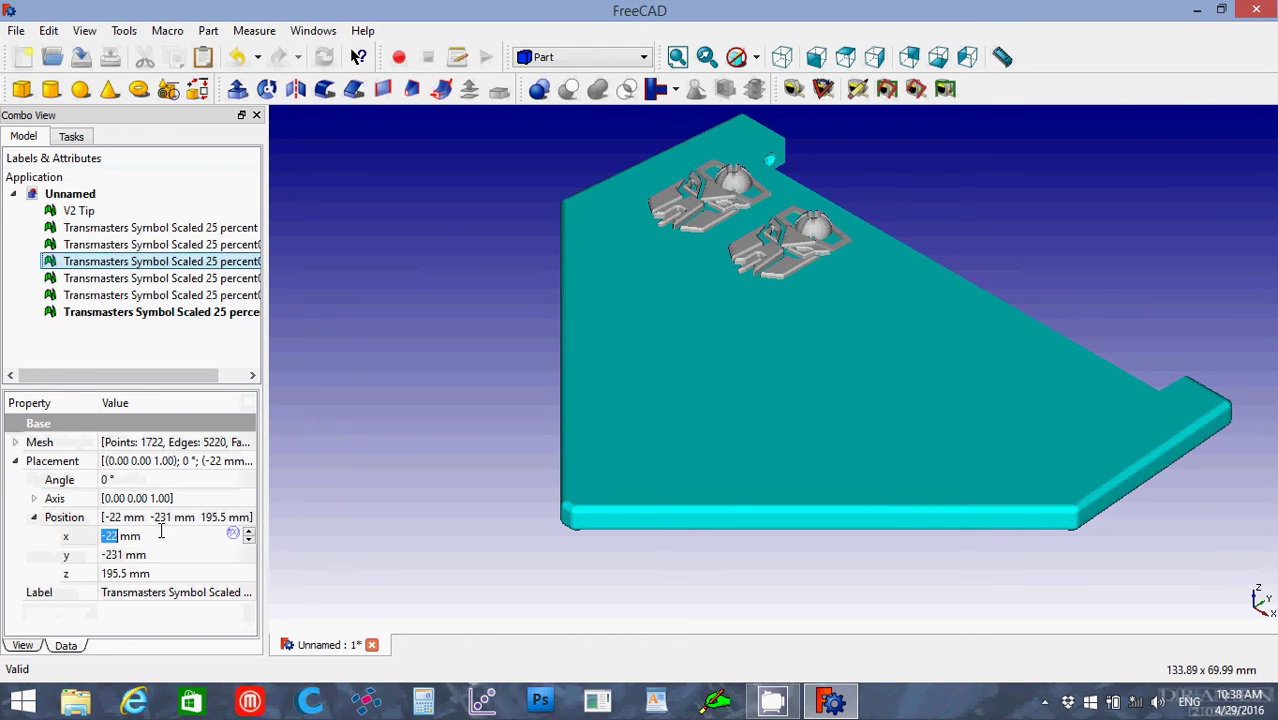
pyautogui.scroll(2, 157, 531)
pyautogui.scroll(16, 157, 531)
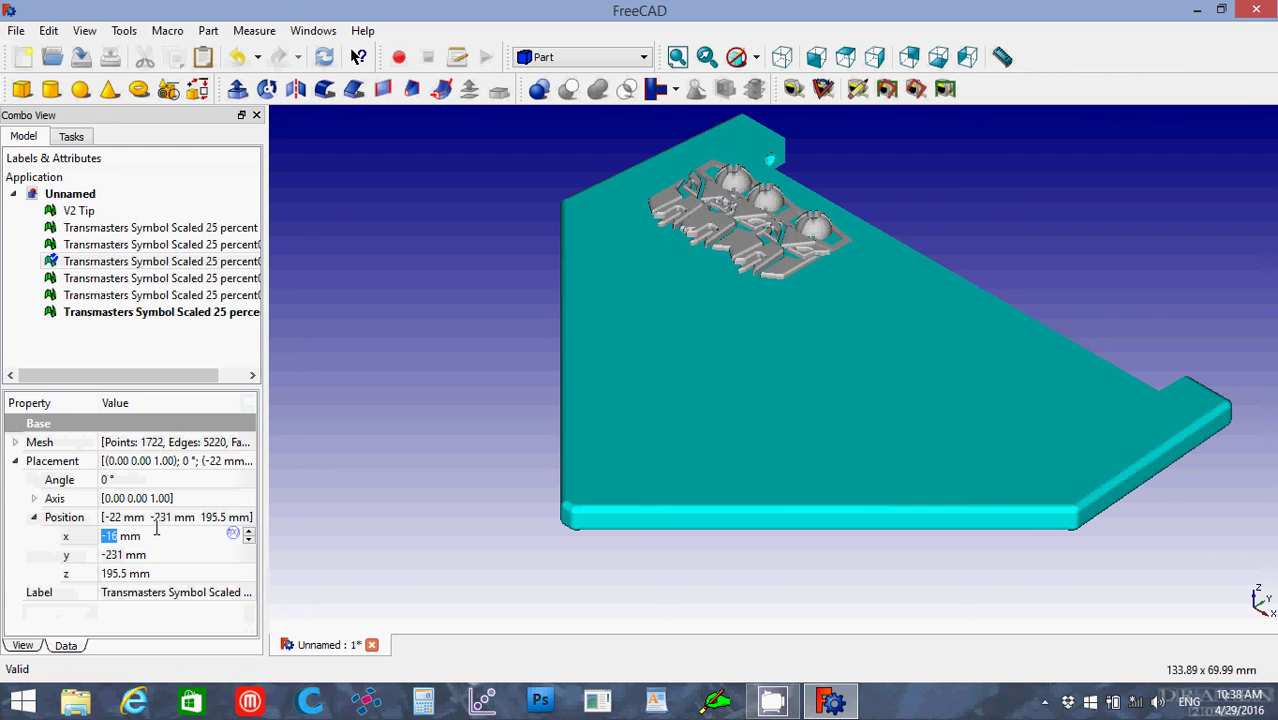
pyautogui.scroll(10, 157, 531)
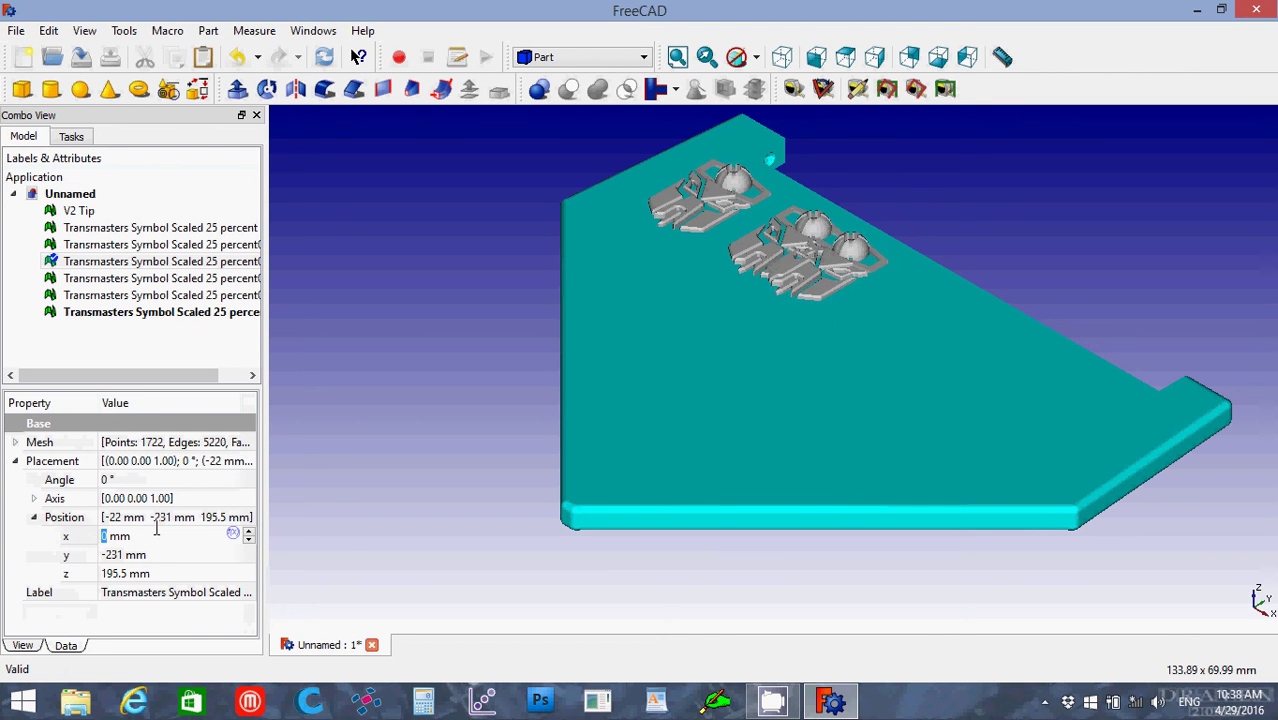
pyautogui.scroll(2, 157, 531)
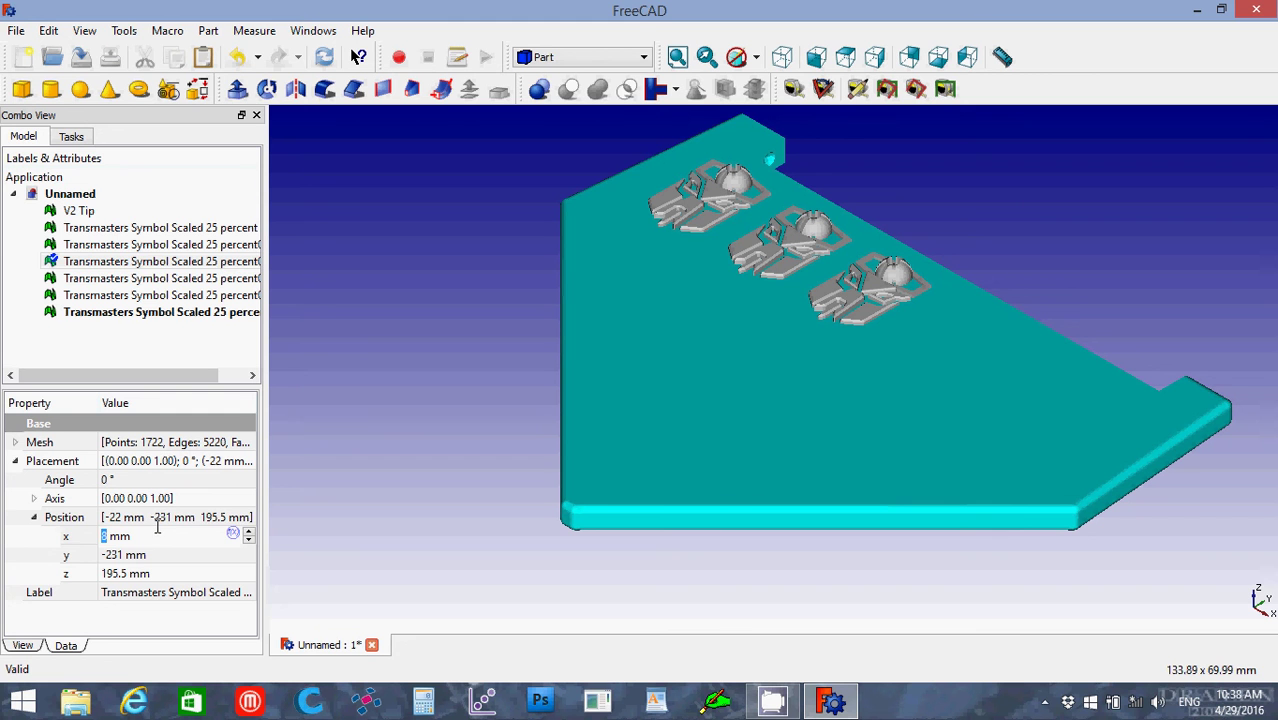
# Step: Shift the third pasted symbol copy to an X position just past 22 mm, continuing the evenly spaced row
pyautogui.click(160, 282)
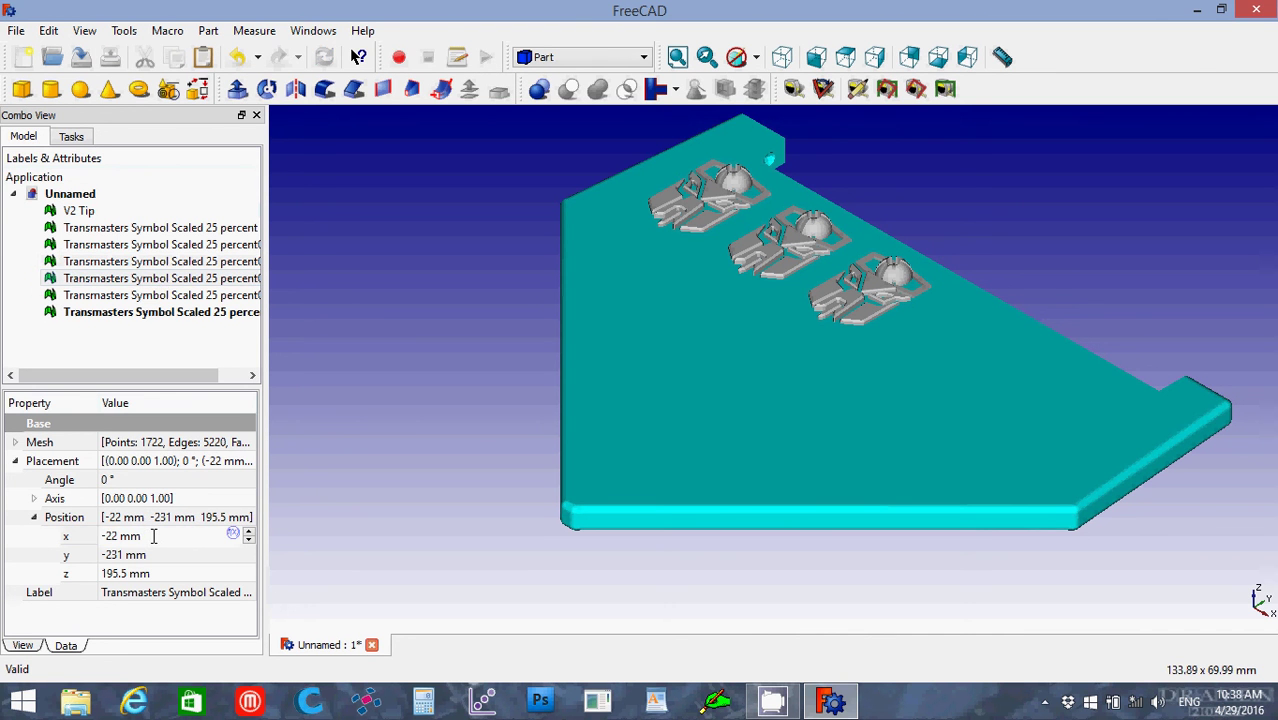
pyautogui.scroll(8, 153, 536)
pyautogui.scroll(15, 155, 536)
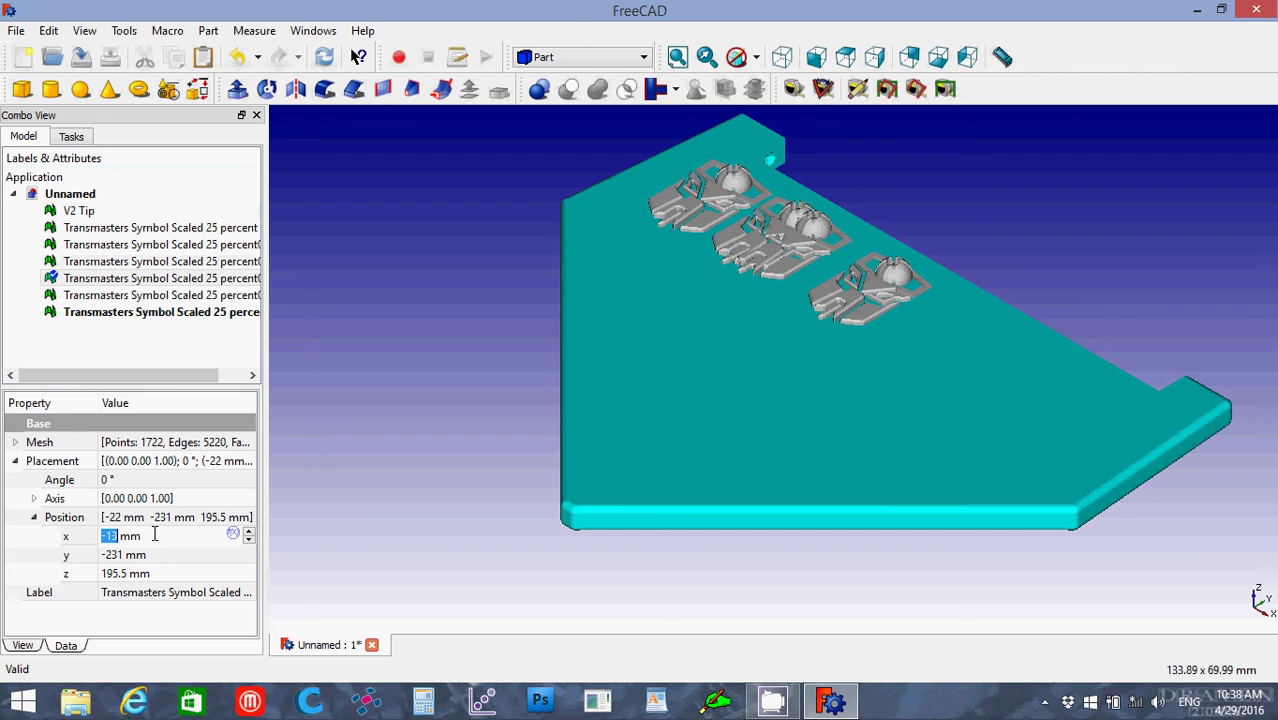
pyautogui.scroll(18, 155, 536)
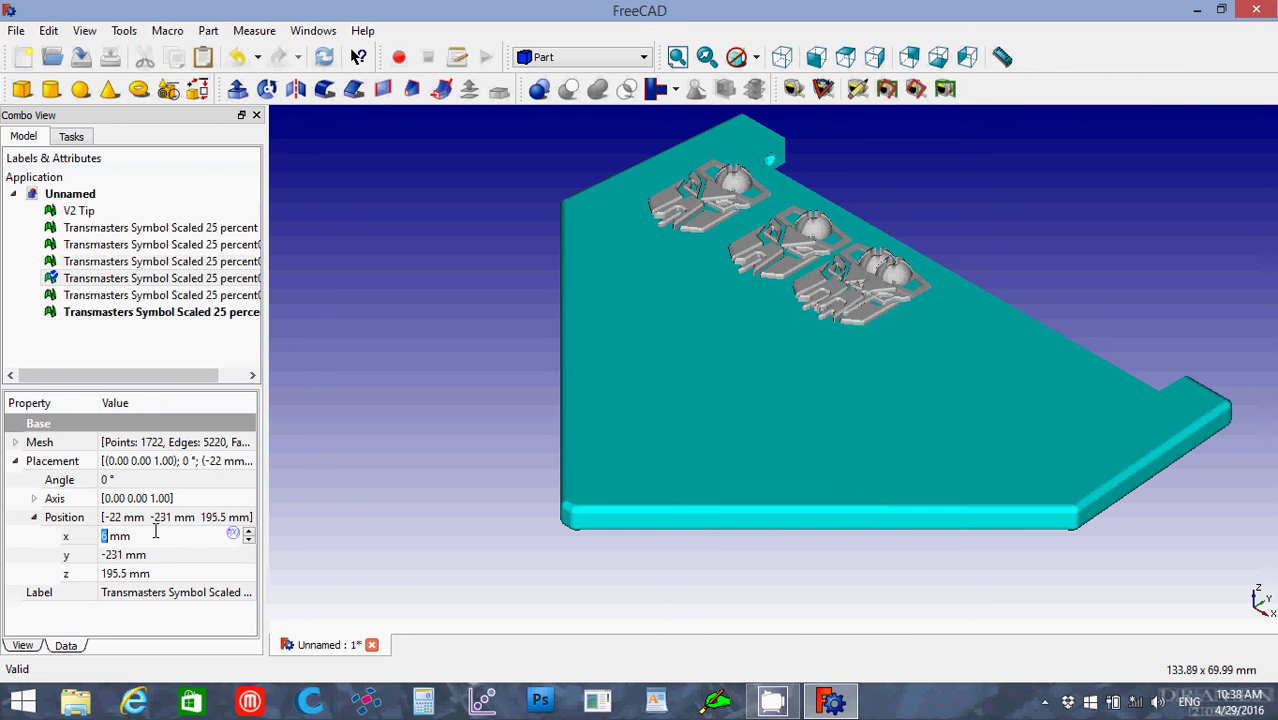
pyautogui.scroll(4, 155, 536)
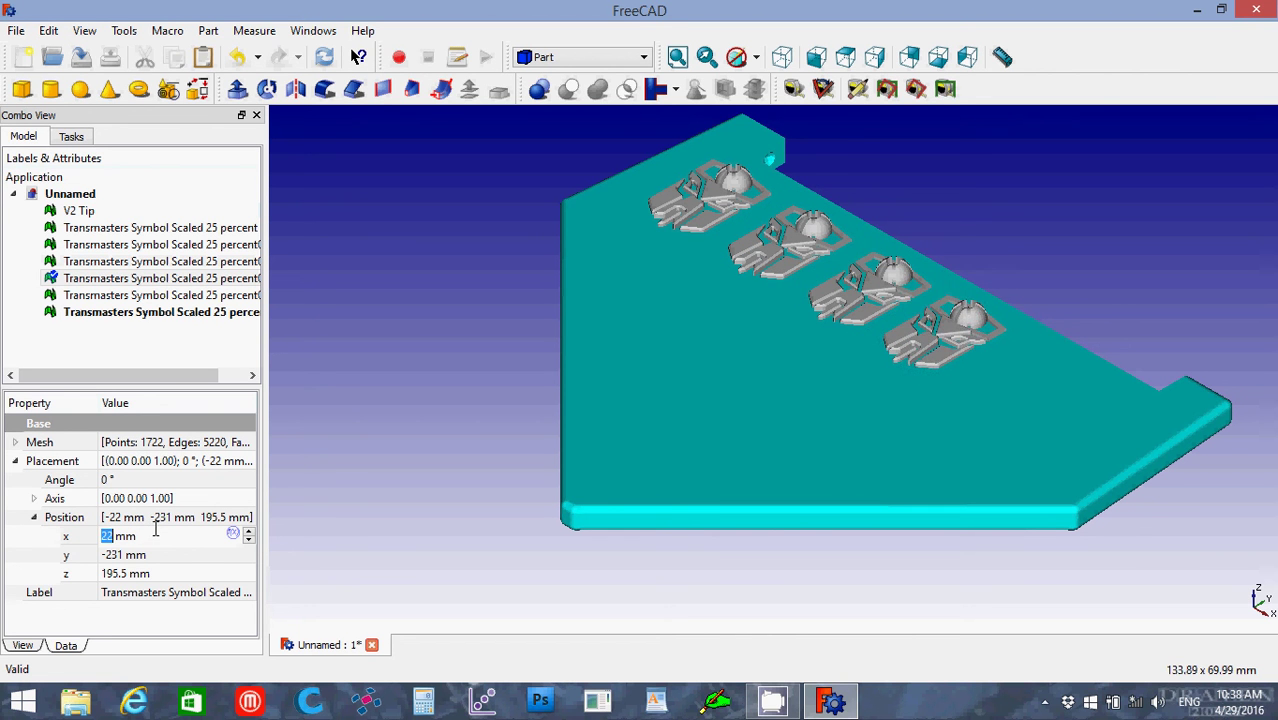
# Step: Move the fourth pasted symbol copy to the far end of the row at an X position of 42 mm
pyautogui.click(204, 295)
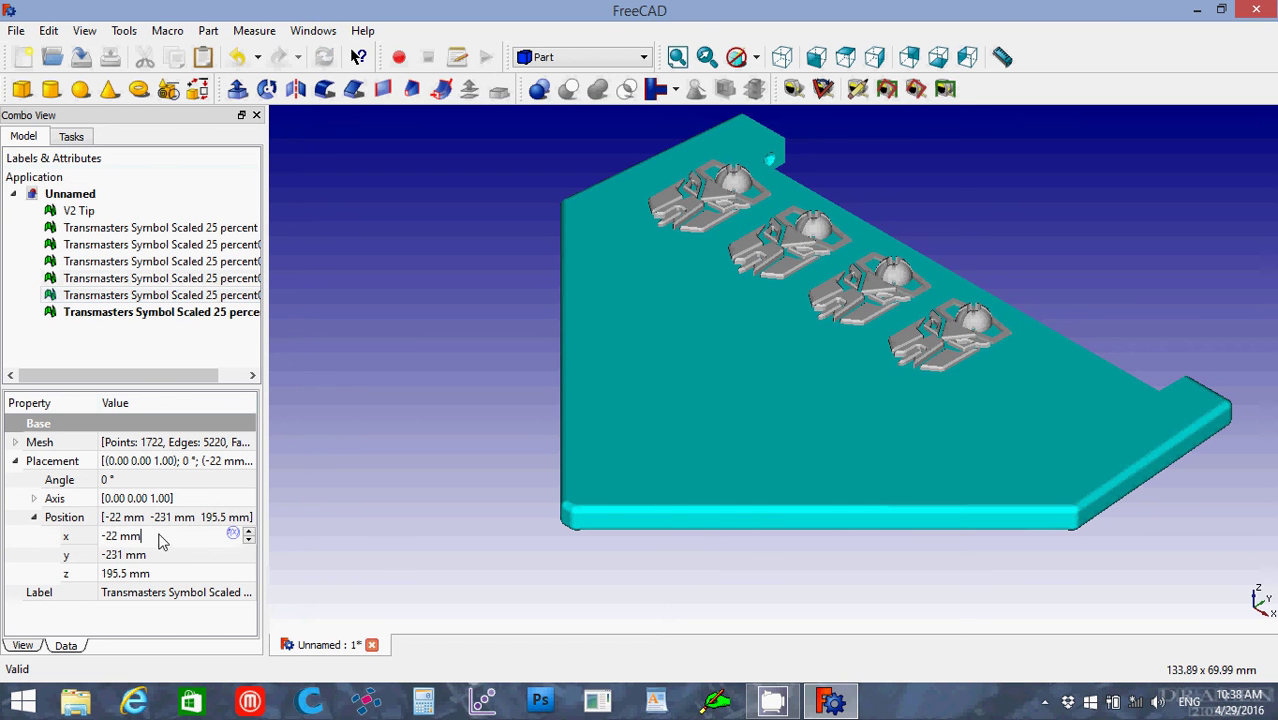
pyautogui.scroll(-10, 160, 536)
pyautogui.scroll(17, 160, 536)
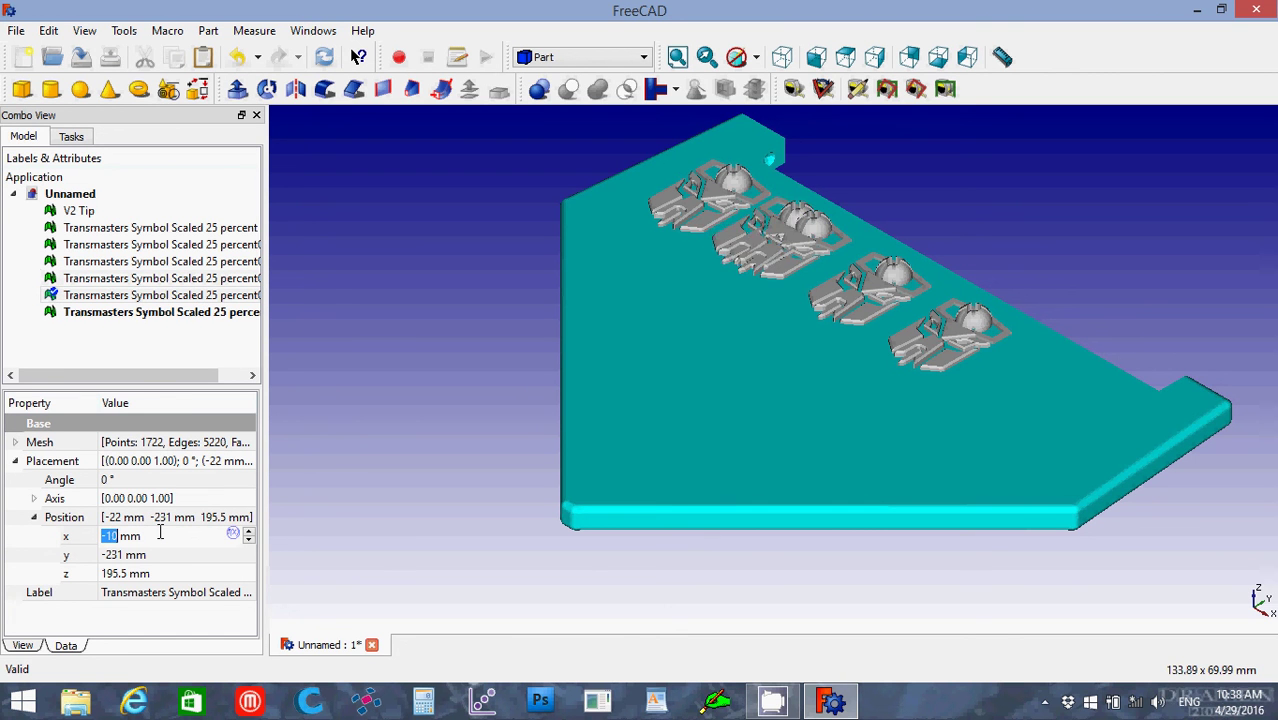
pyautogui.scroll(18, 160, 536)
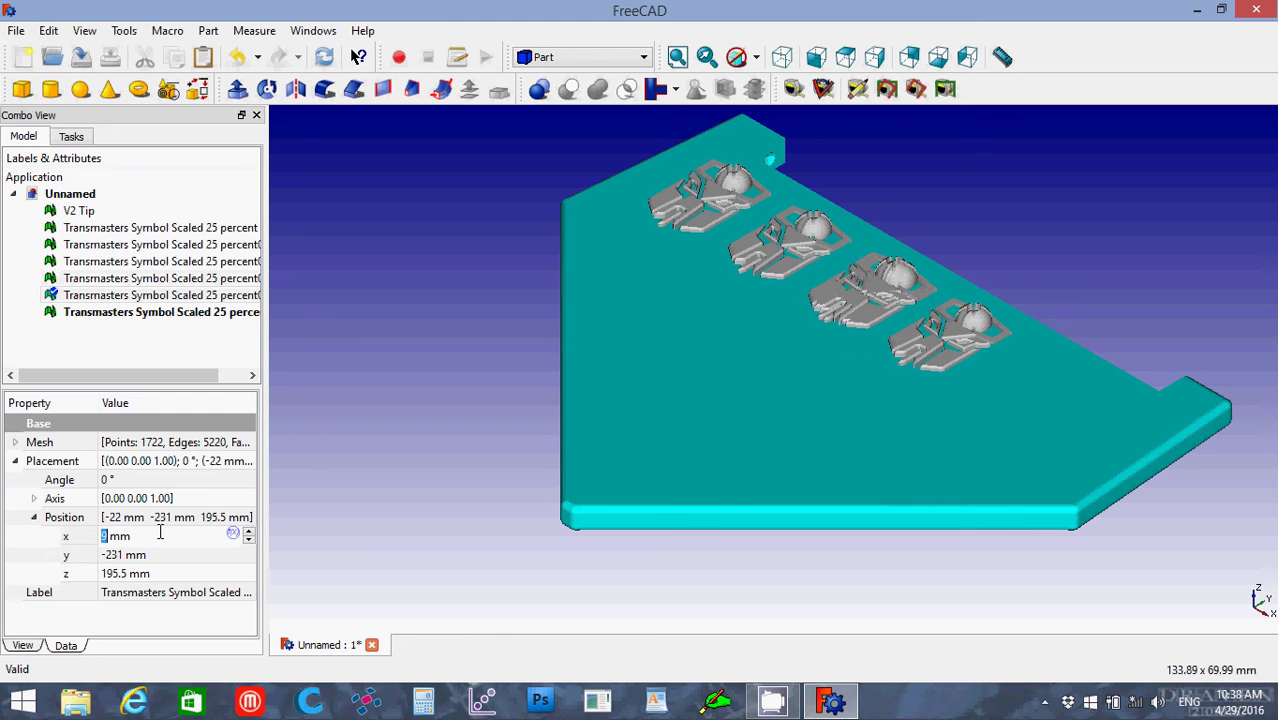
pyautogui.scroll(15, 160, 536)
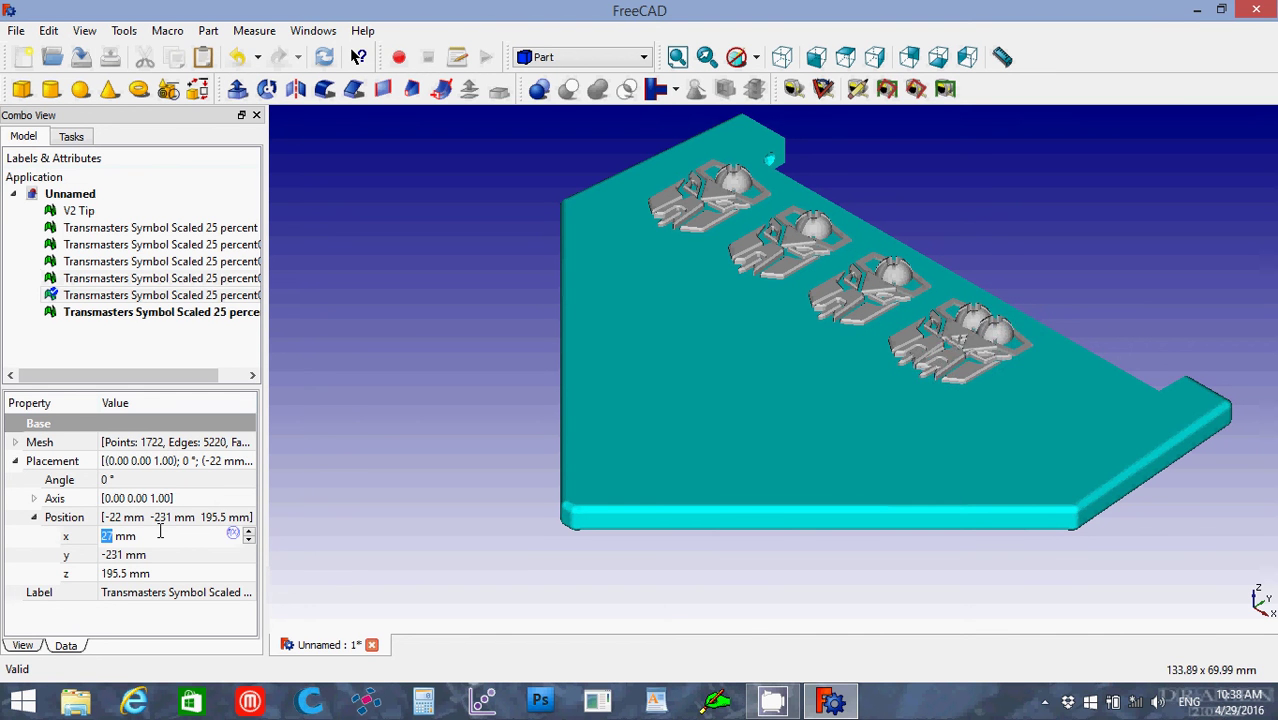
pyautogui.scroll(3, 160, 536)
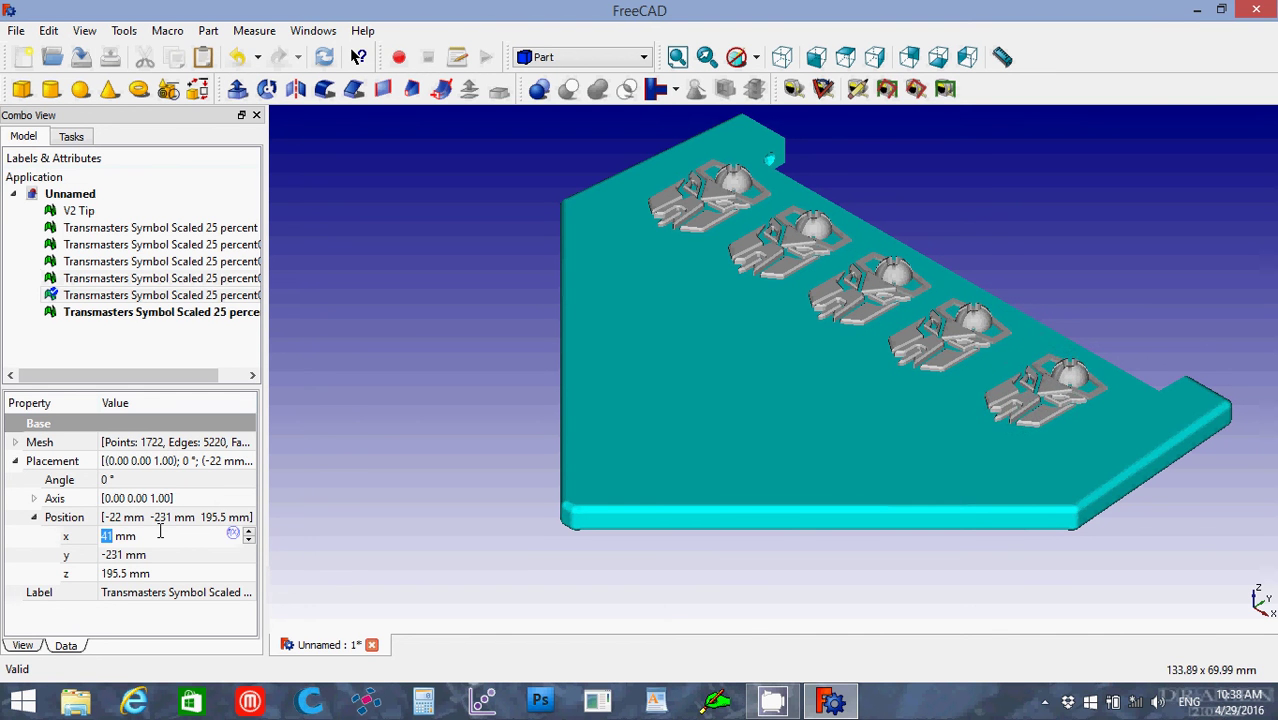
pyautogui.scroll(1, 160, 536)
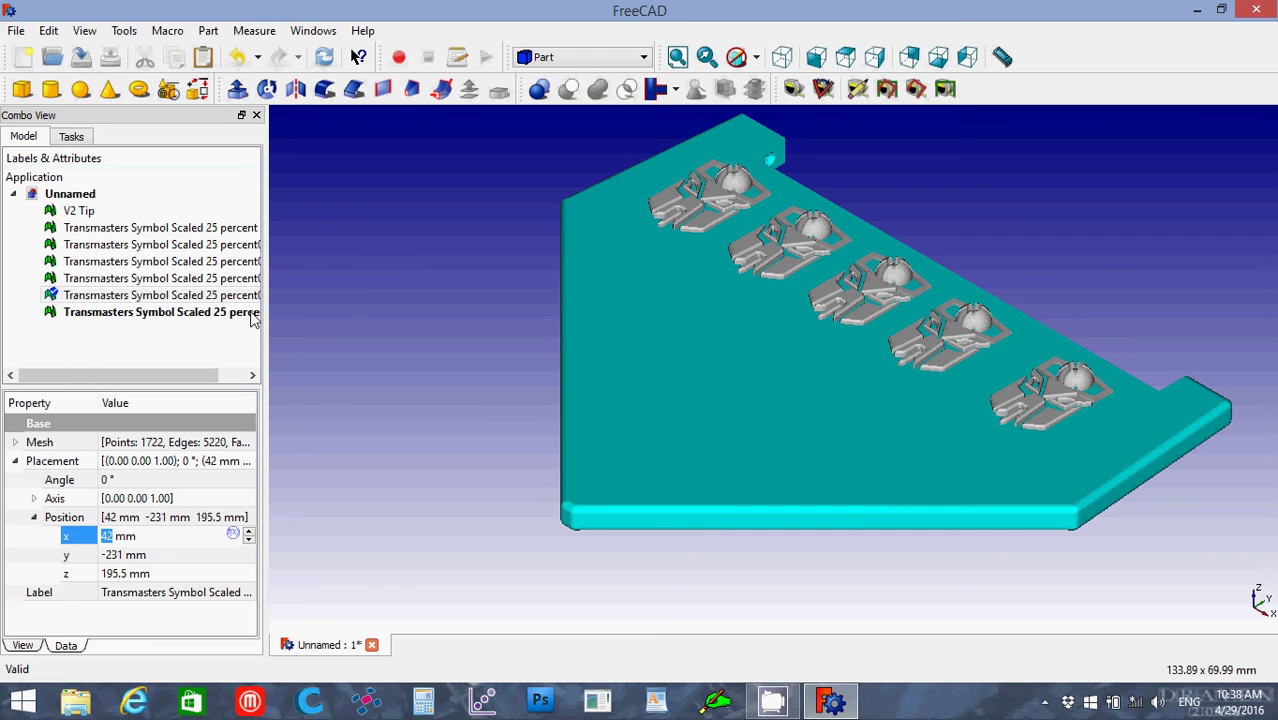
# Step: Start a second row by placing the last symbol copy at X -12 mm and Y -250 mm on the V2 Tip's face
pyautogui.write('-22')
pyautogui.click(155, 555)
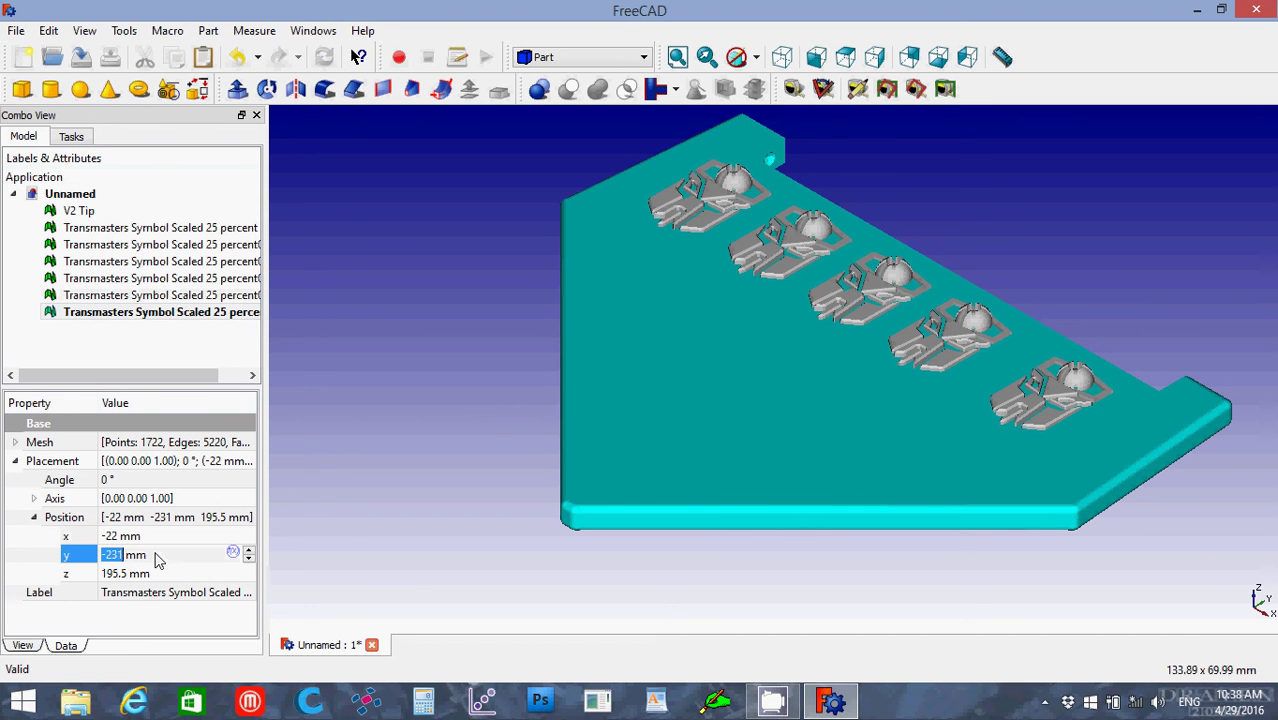
pyautogui.scroll(-14, 155, 555)
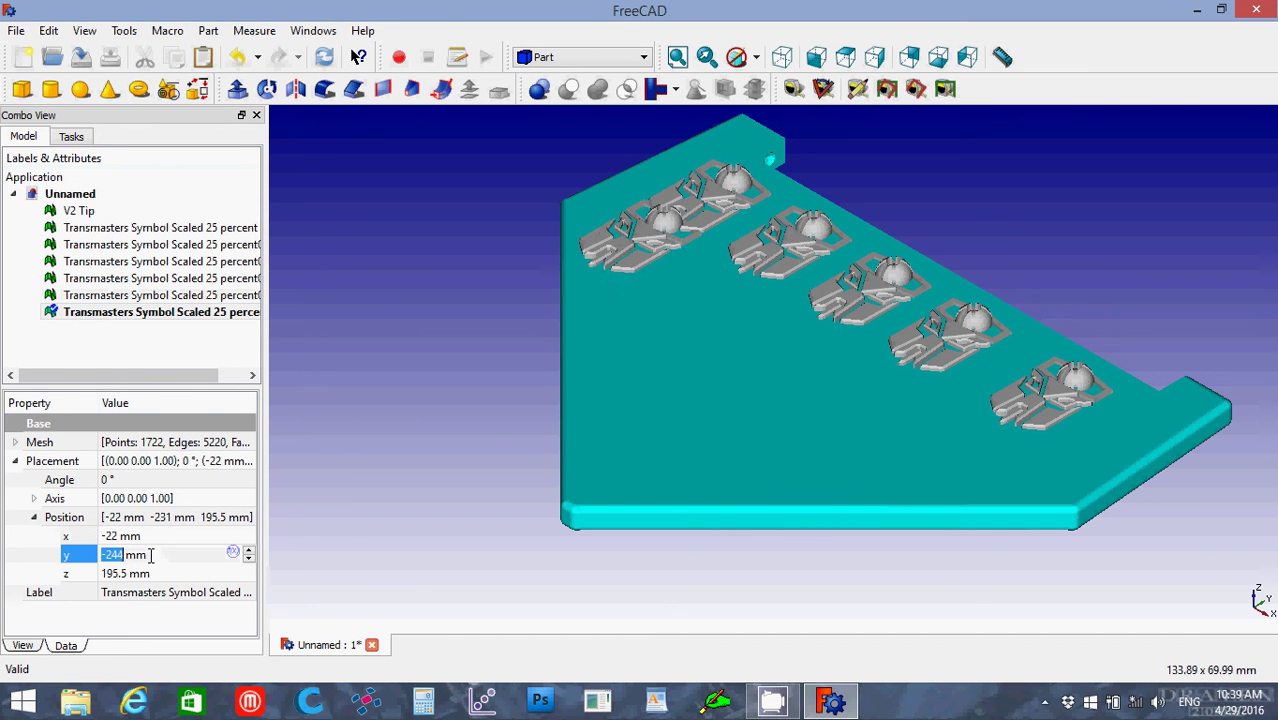
pyautogui.scroll(-4, 152, 555)
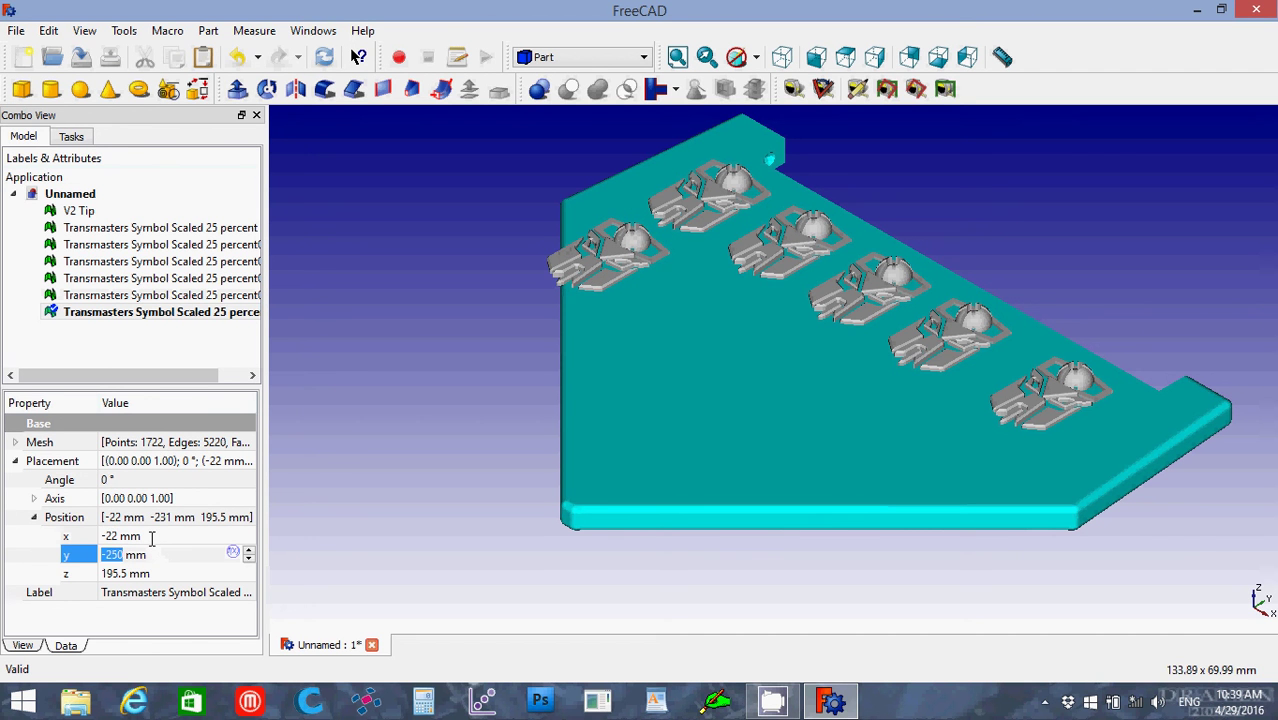
pyautogui.click(150, 537)
pyautogui.scroll(7, 150, 537)
pyautogui.scroll(8, 150, 537)
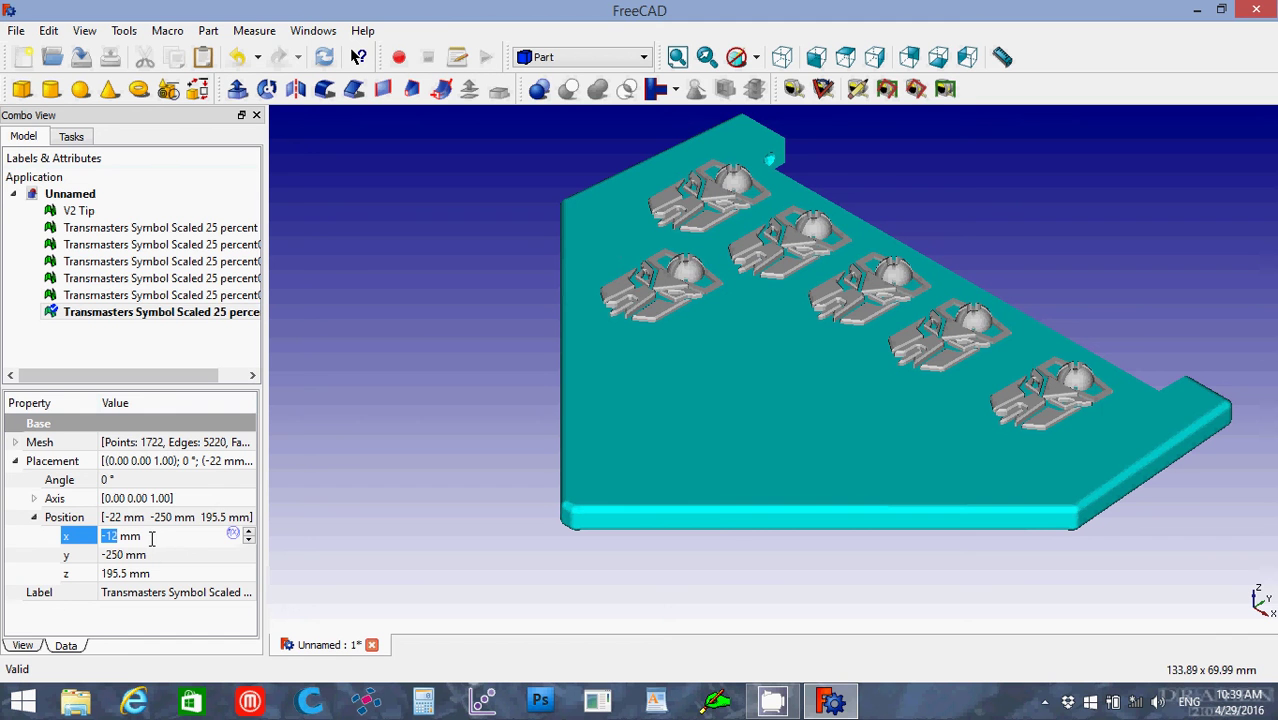
# Step: Copy the symbol that starts the second row and paste four duplicates of it
pyautogui.click(204, 316)
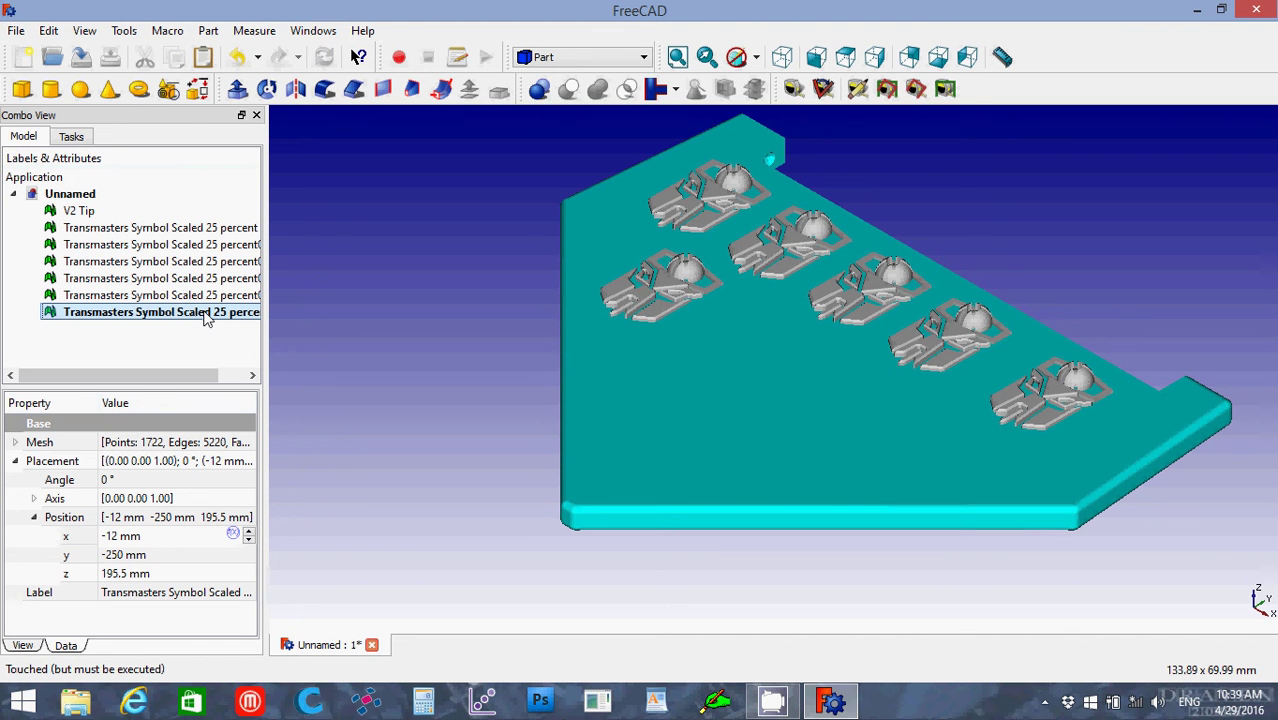
pyautogui.hotkey('ctrl', 'c')
pyautogui.hotkey('ctrl', 'v')
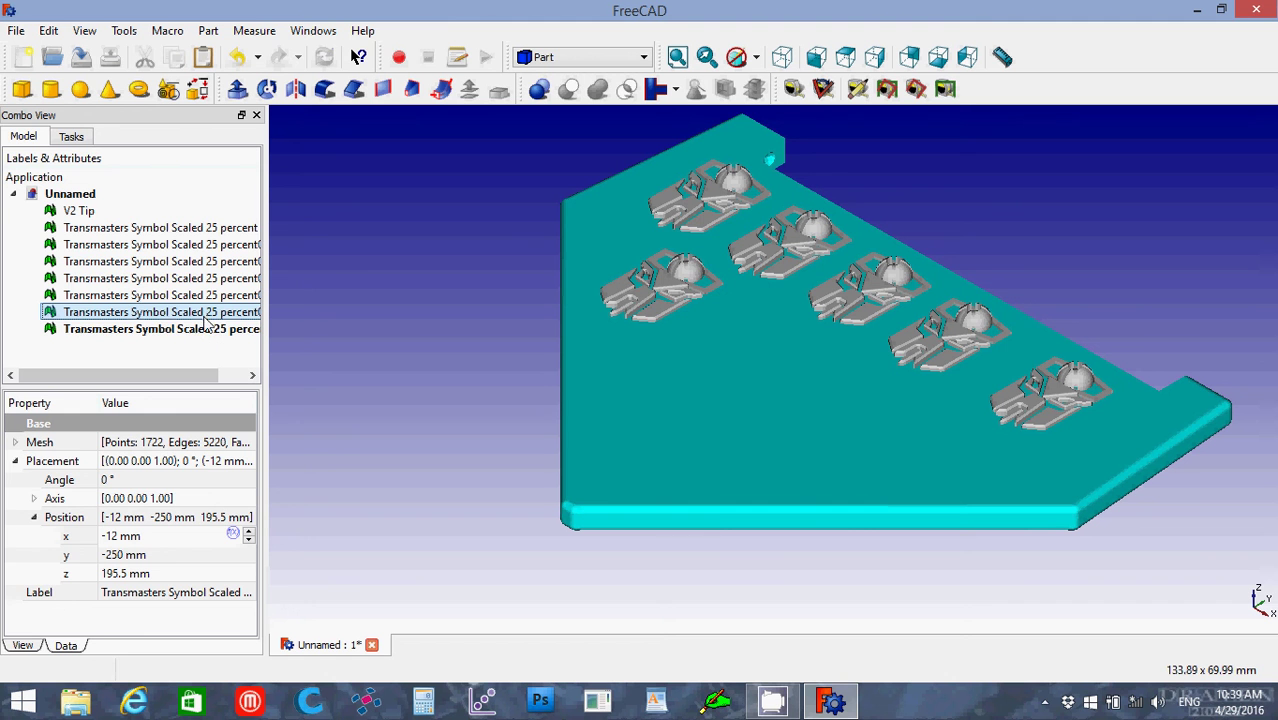
pyautogui.hotkey('ctrl', 'v')
pyautogui.hotkey('ctrl', 'v')
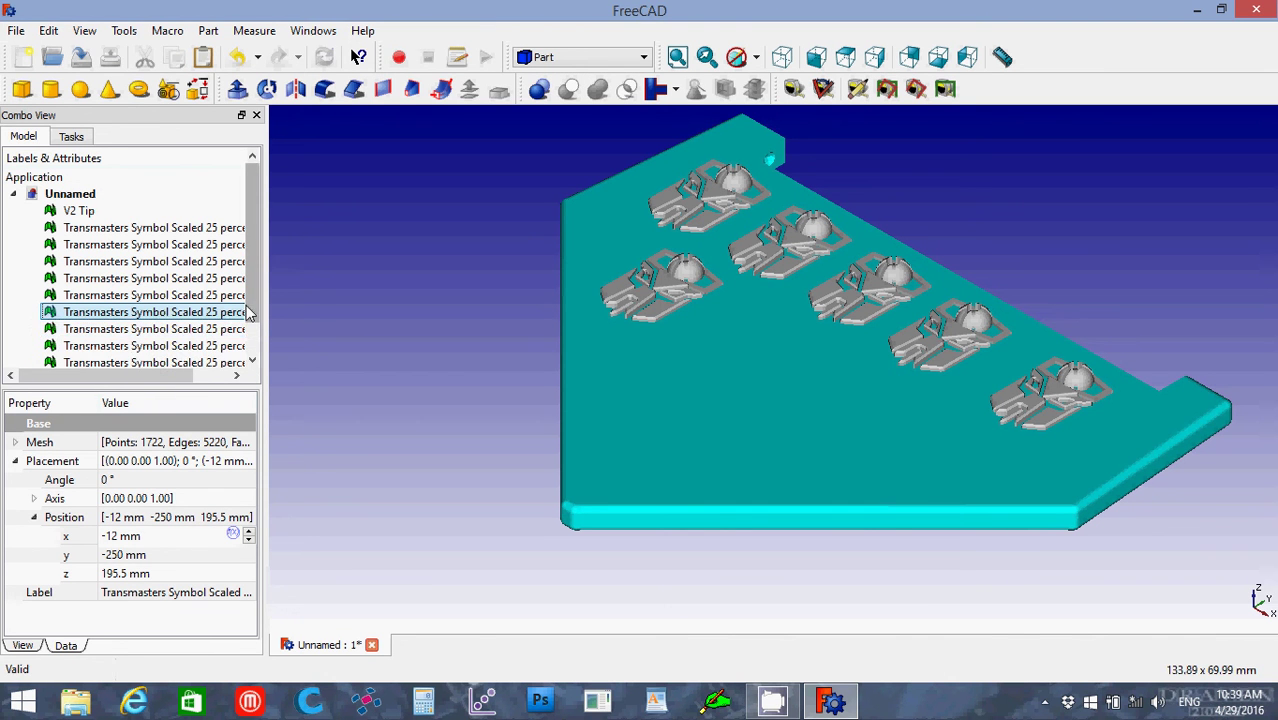
pyautogui.scroll(-1, 250, 335)
pyautogui.scroll(-1, 200, 292)
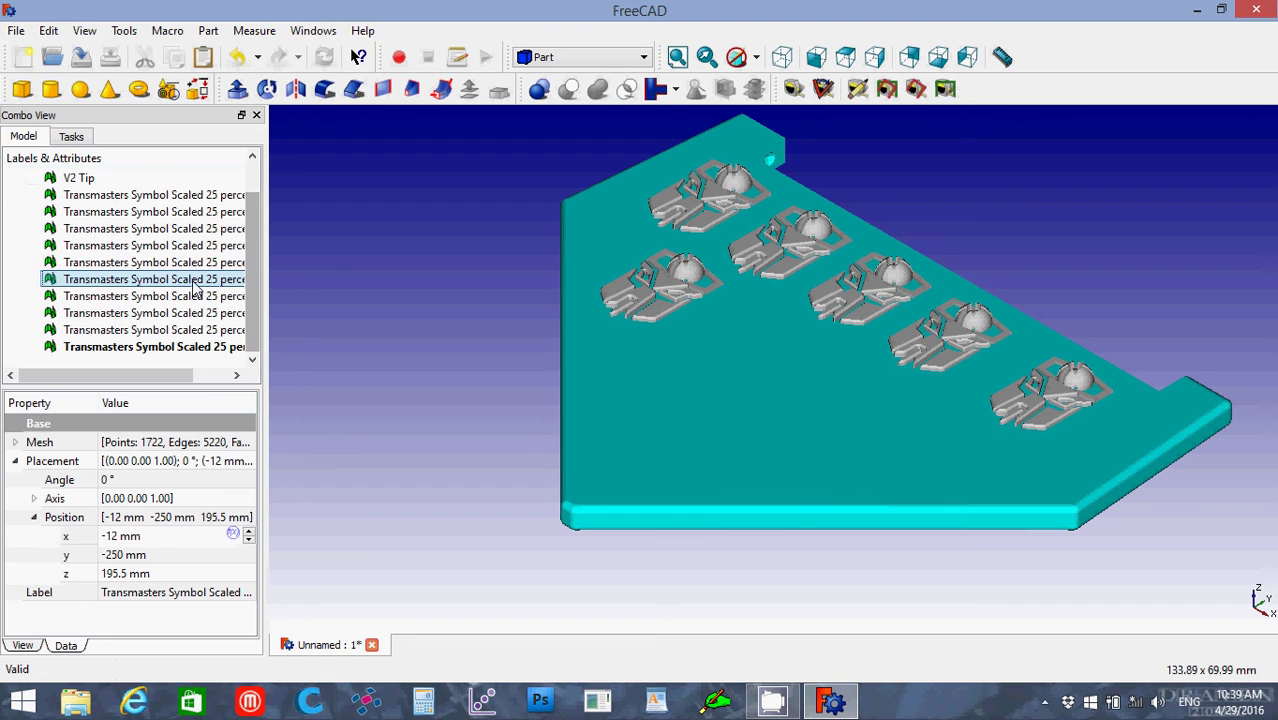
# Step: Shift the symbol at the start of the second row to an X position just past 2 mm
pyautogui.click(196, 265)
pyautogui.click(190, 279)
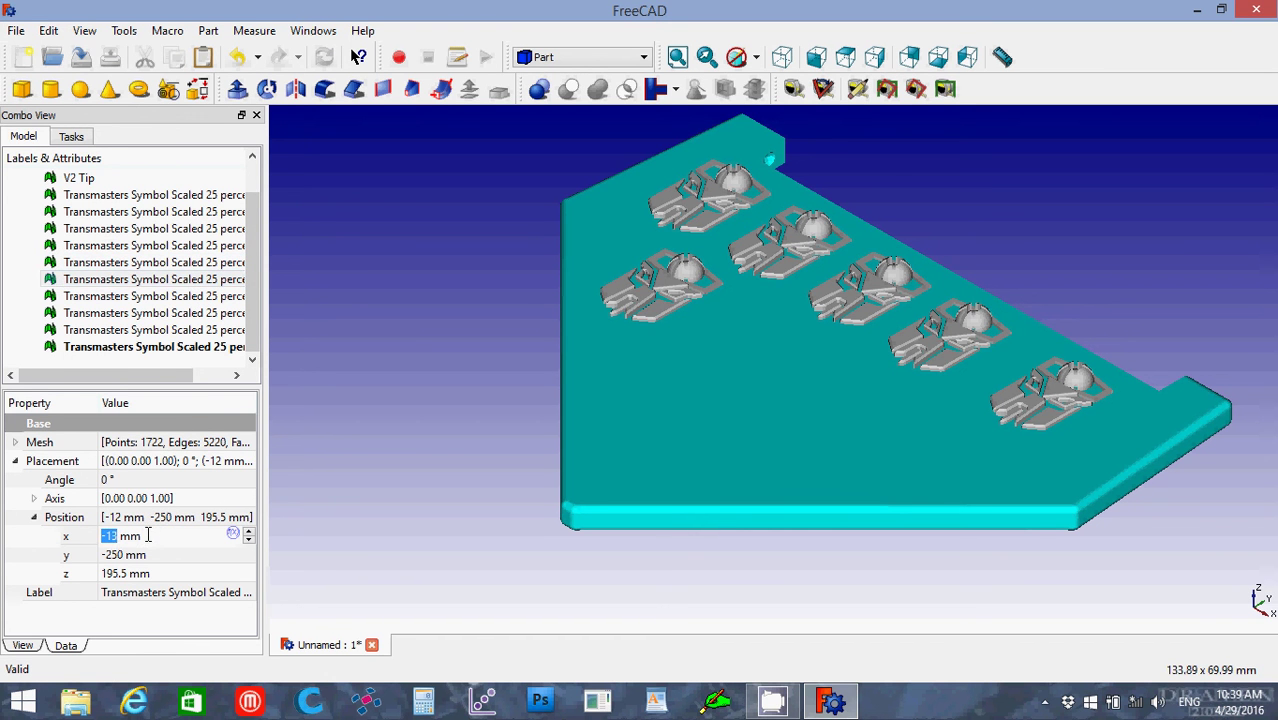
pyautogui.scroll(-1, 146, 535)
pyautogui.scroll(15, 143, 533)
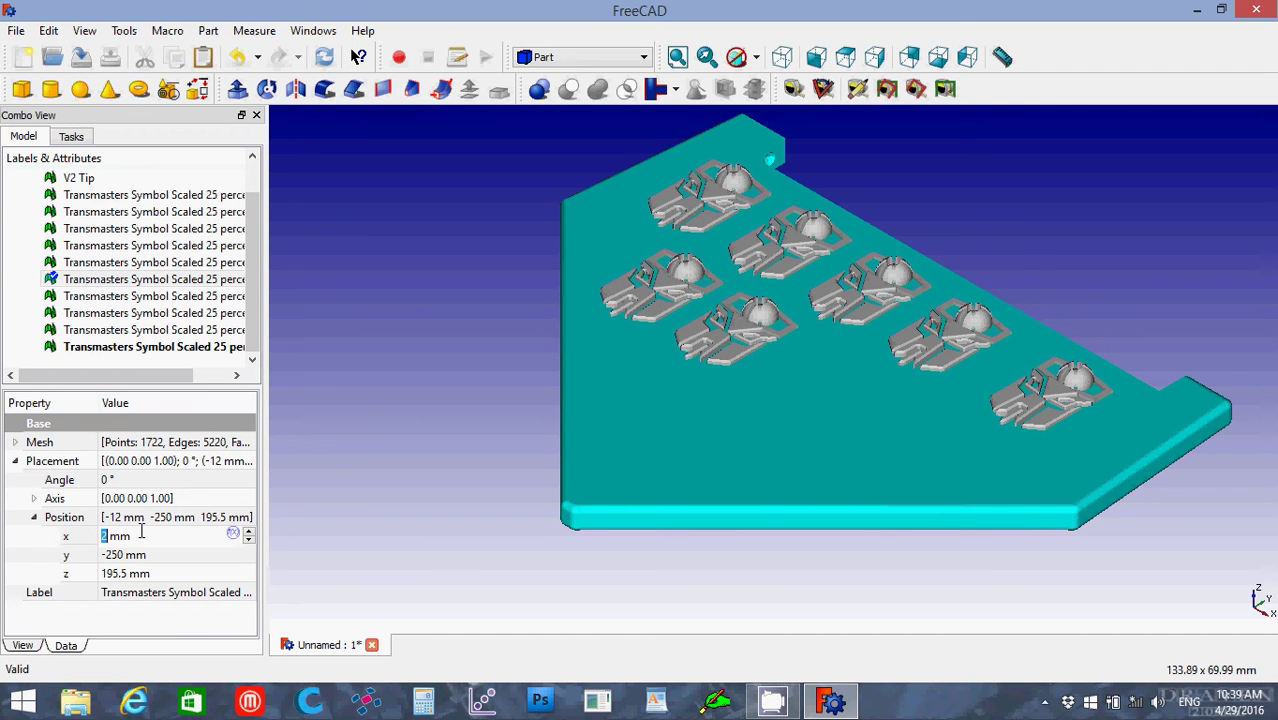
pyautogui.scroll(1, 143, 533)
# Step: Move the first newly pasted duplicate along the second row to an X position of 19 mm
pyautogui.click(221, 299)
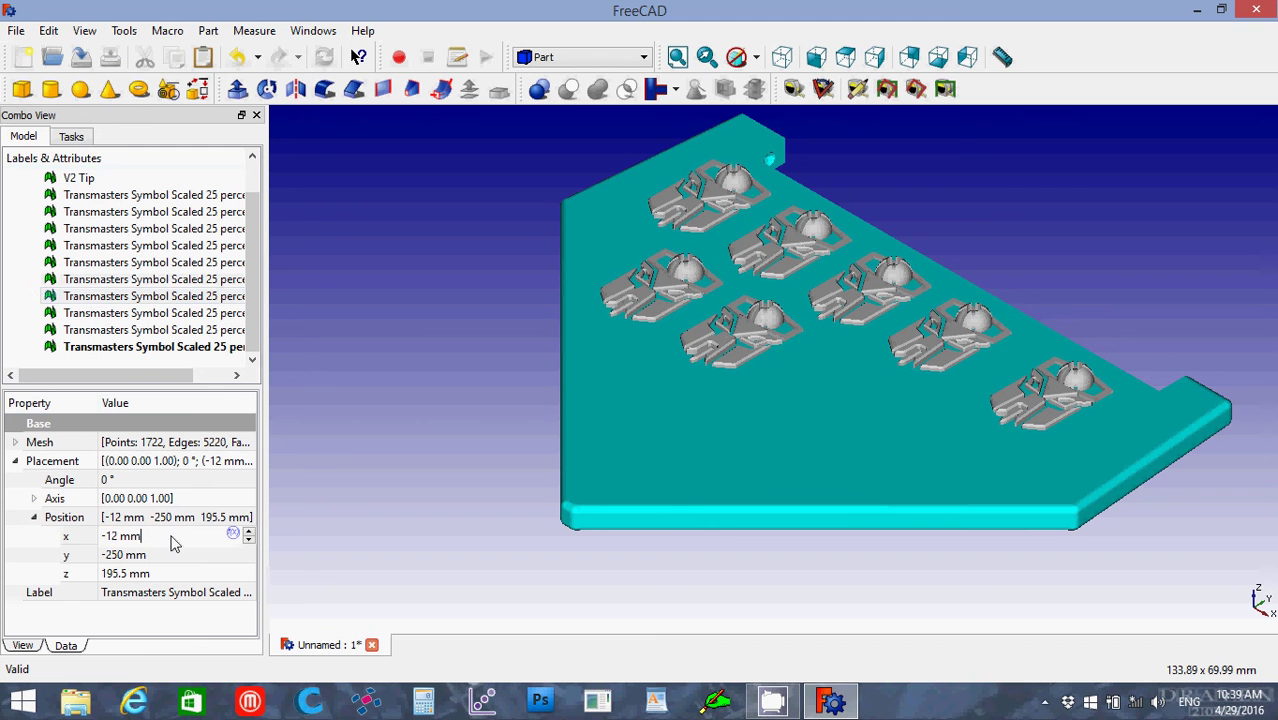
pyautogui.scroll(7, 170, 537)
pyautogui.scroll(19, 170, 536)
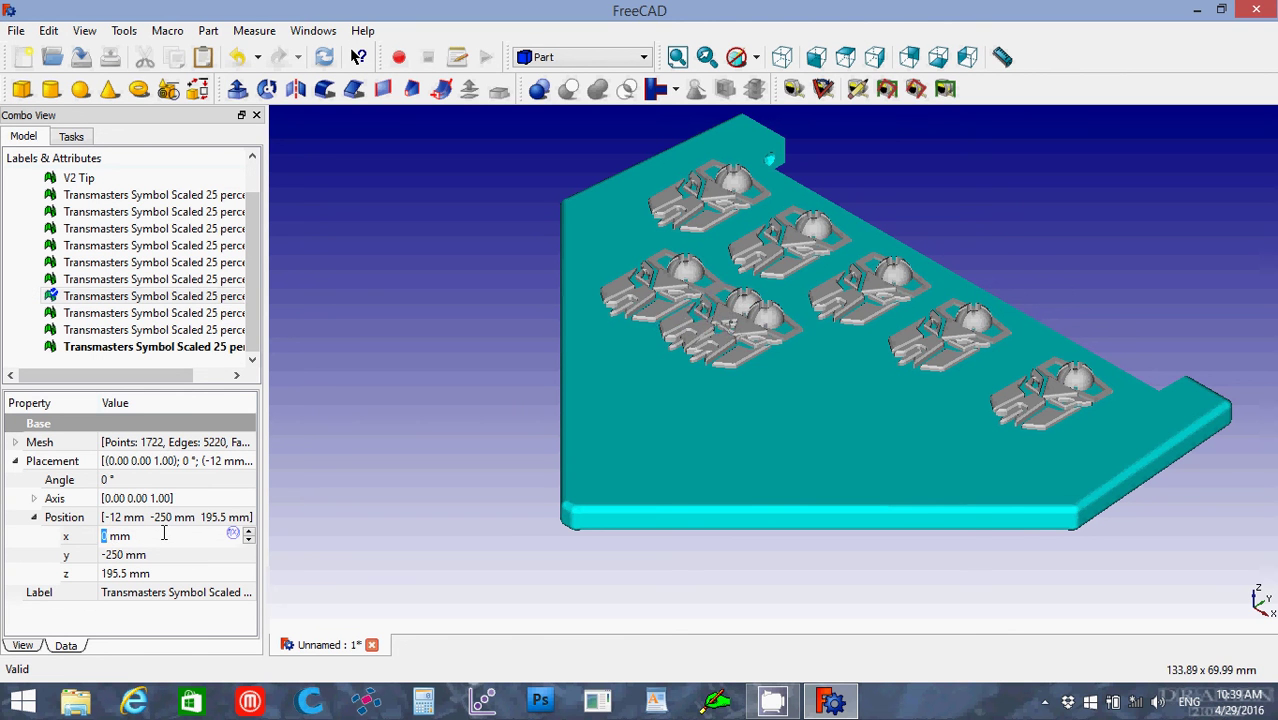
pyautogui.scroll(4, 163, 535)
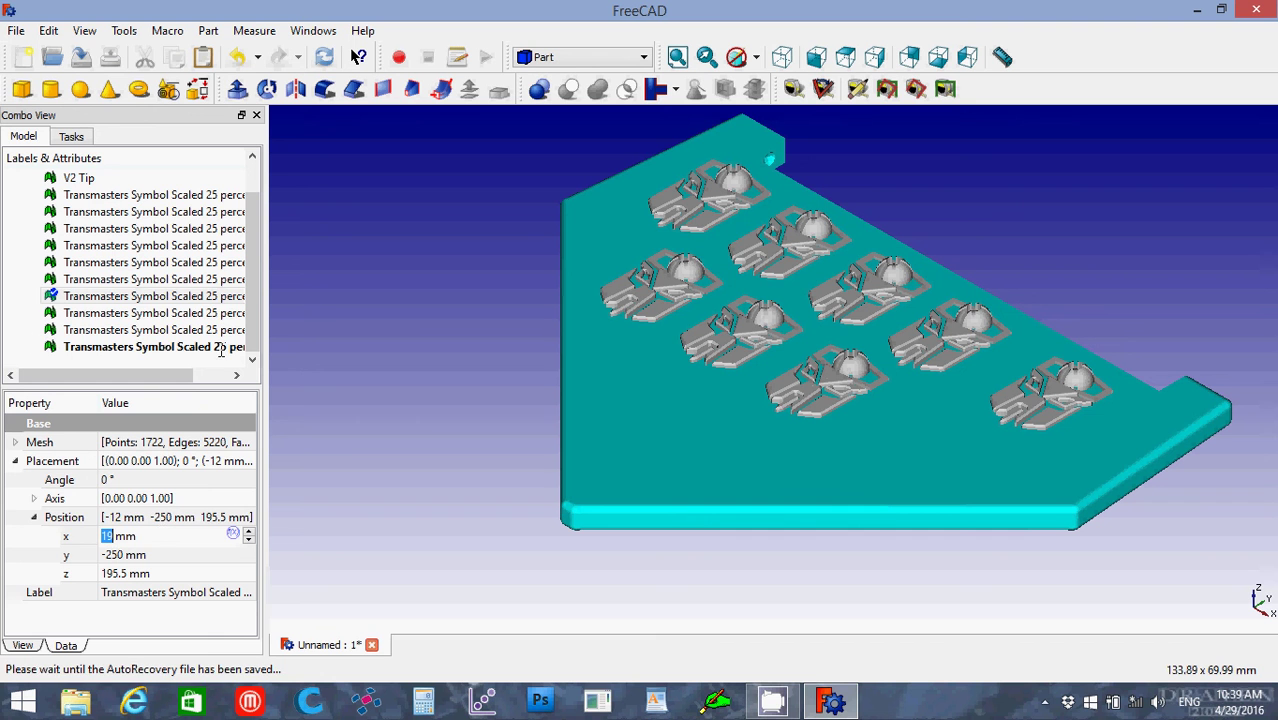
# Step: Move the second newly pasted duplicate to the far end of the second row at an X position of 35 mm
pyautogui.click(155, 313)
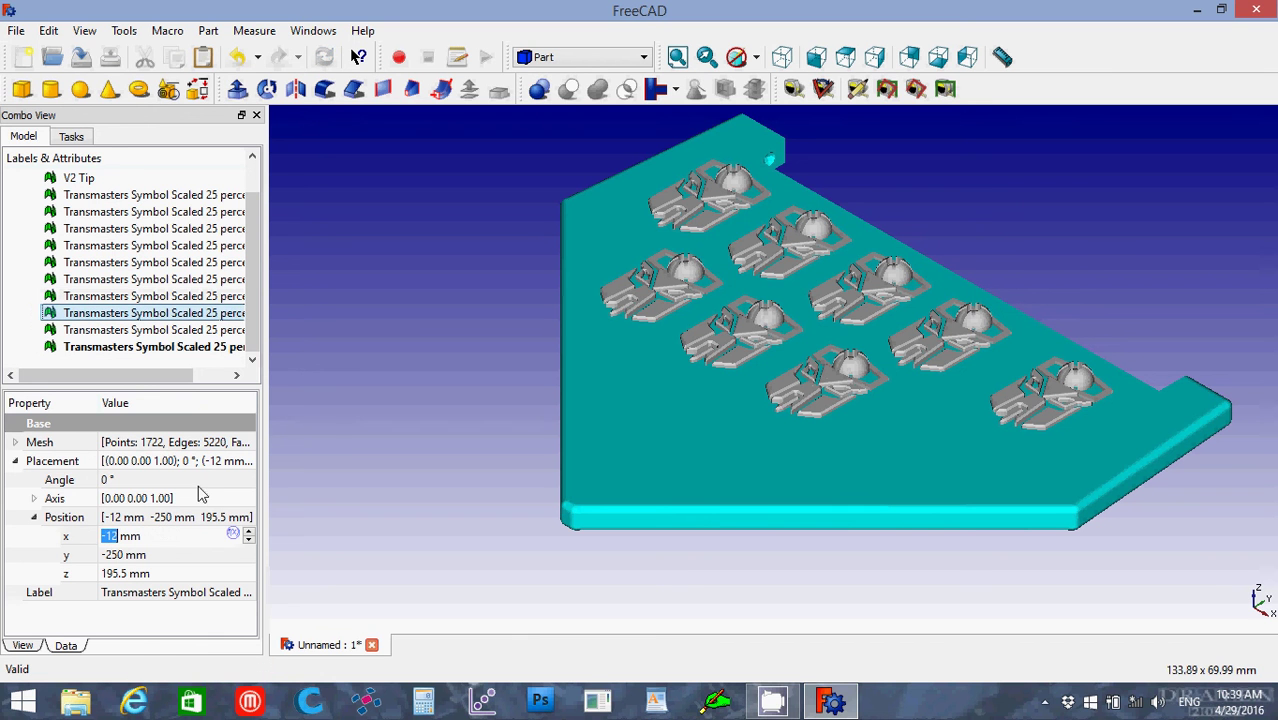
pyautogui.click(168, 535)
pyautogui.scroll(4, 168, 535)
pyautogui.scroll(19, 168, 535)
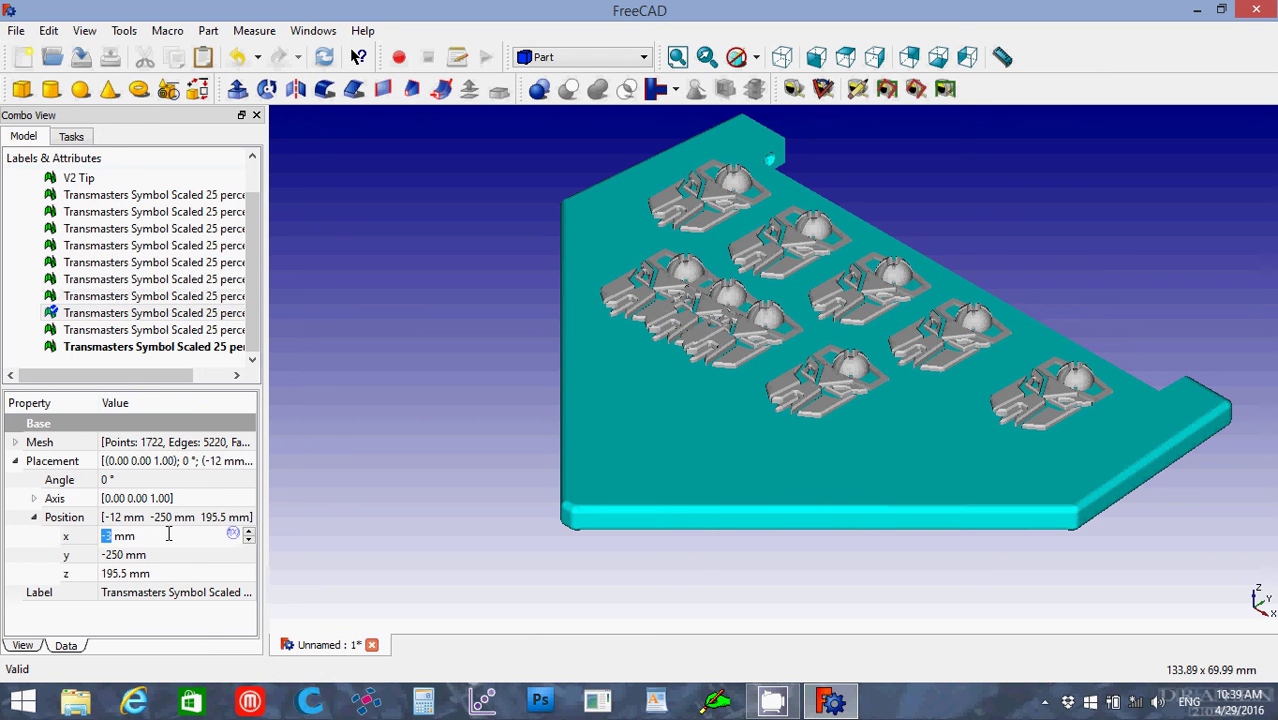
pyautogui.scroll(19, 168, 535)
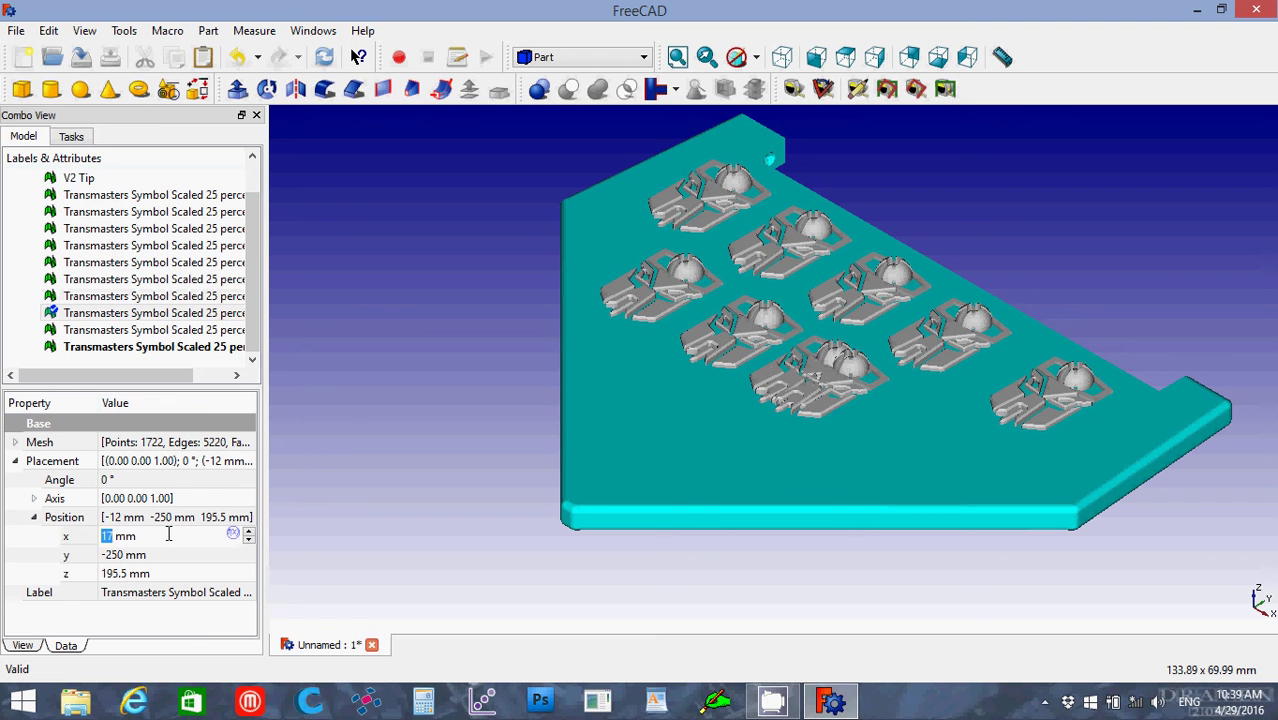
pyautogui.scroll(3, 168, 535)
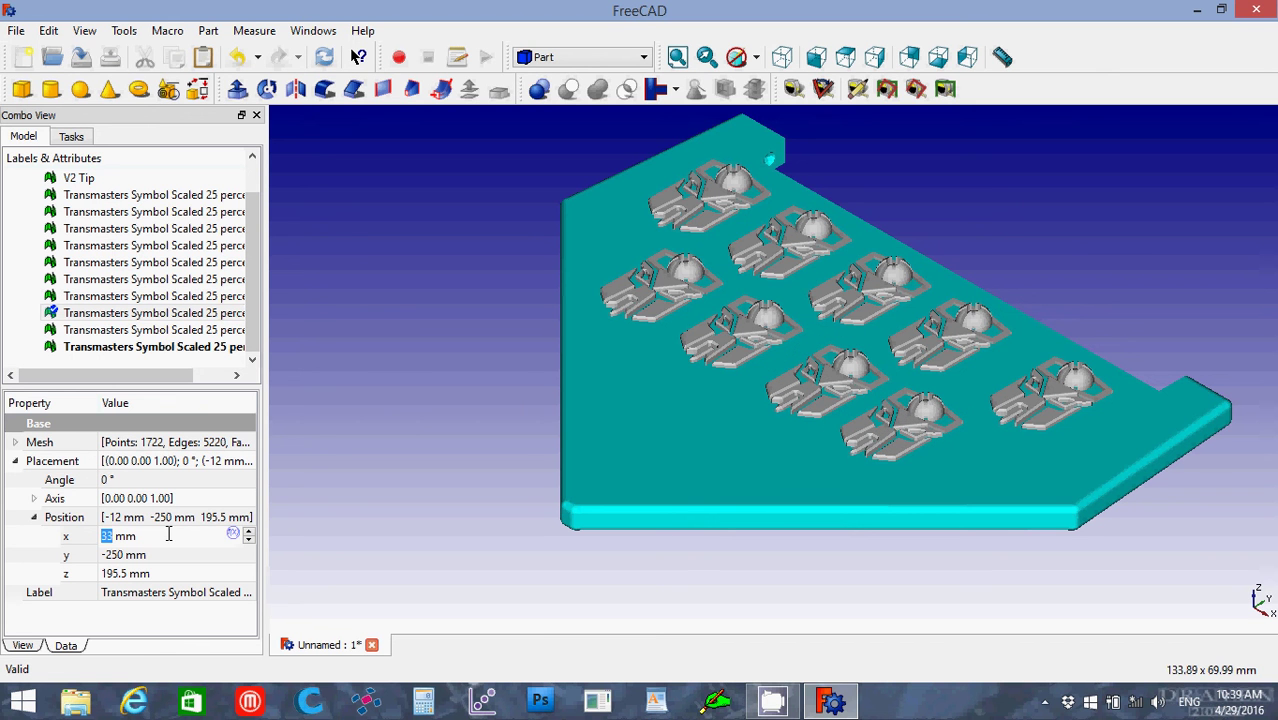
pyautogui.scroll(2, 168, 535)
# Step: Begin a third row by placing the third newly pasted duplicate at X 0 mm and Y -267 mm
pyautogui.click(205, 330)
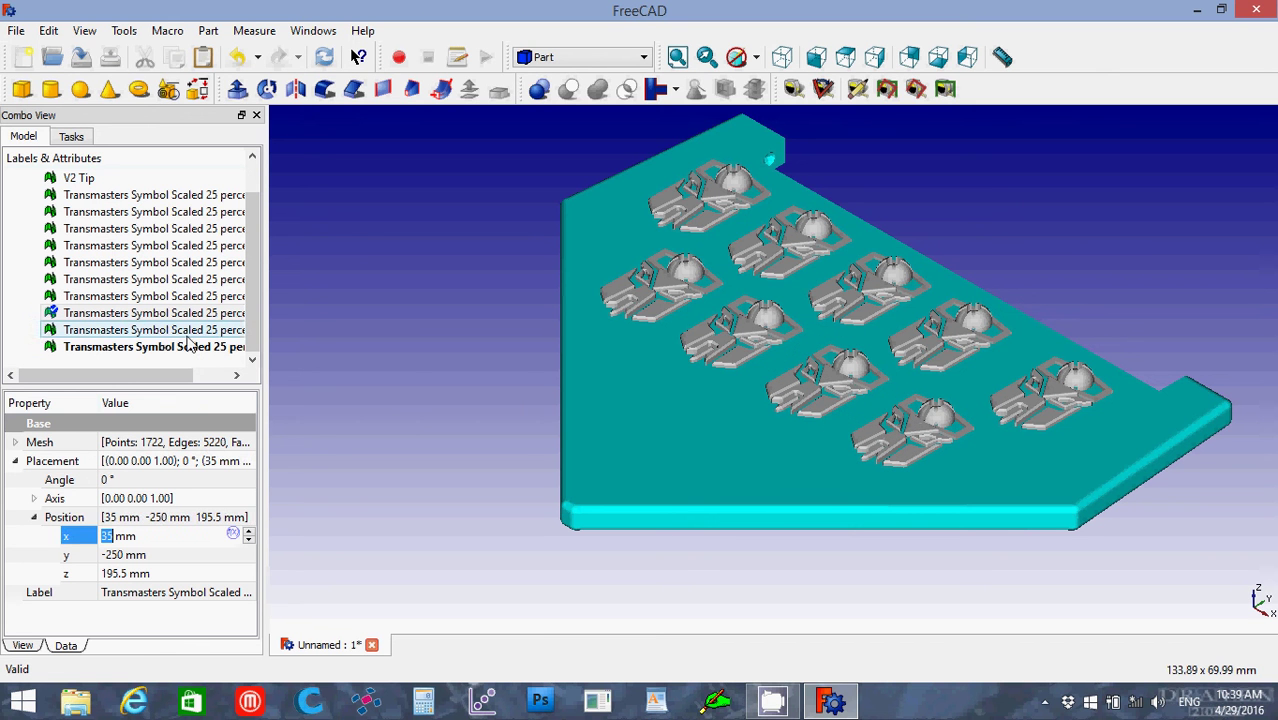
pyautogui.click(155, 555)
pyautogui.scroll(-5, 162, 557)
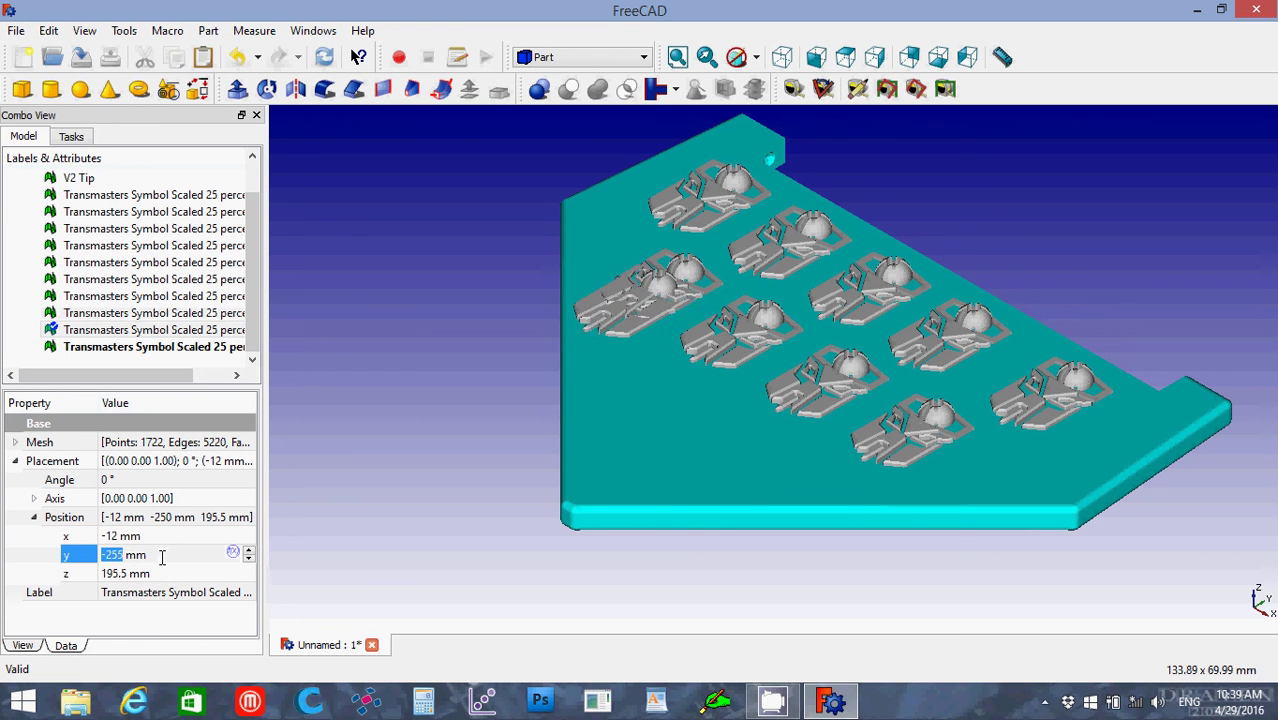
pyautogui.scroll(-10, 162, 557)
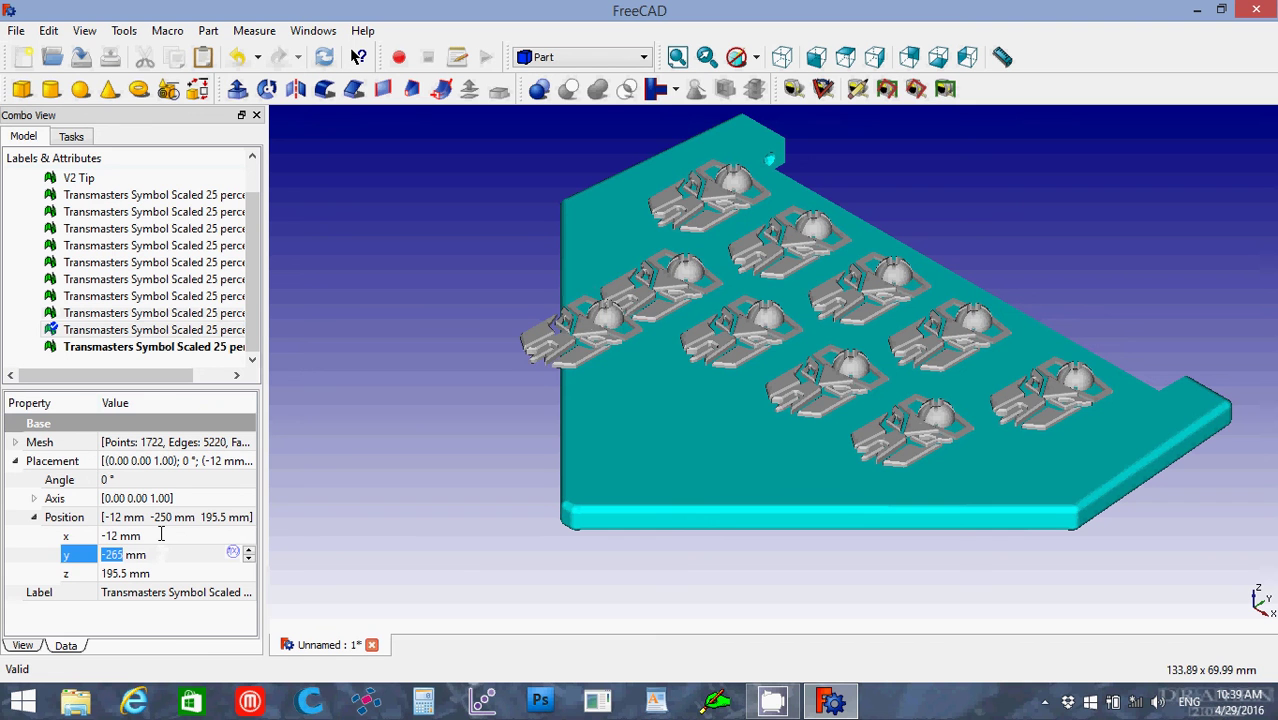
pyautogui.click(160, 535)
pyautogui.scroll(10, 160, 536)
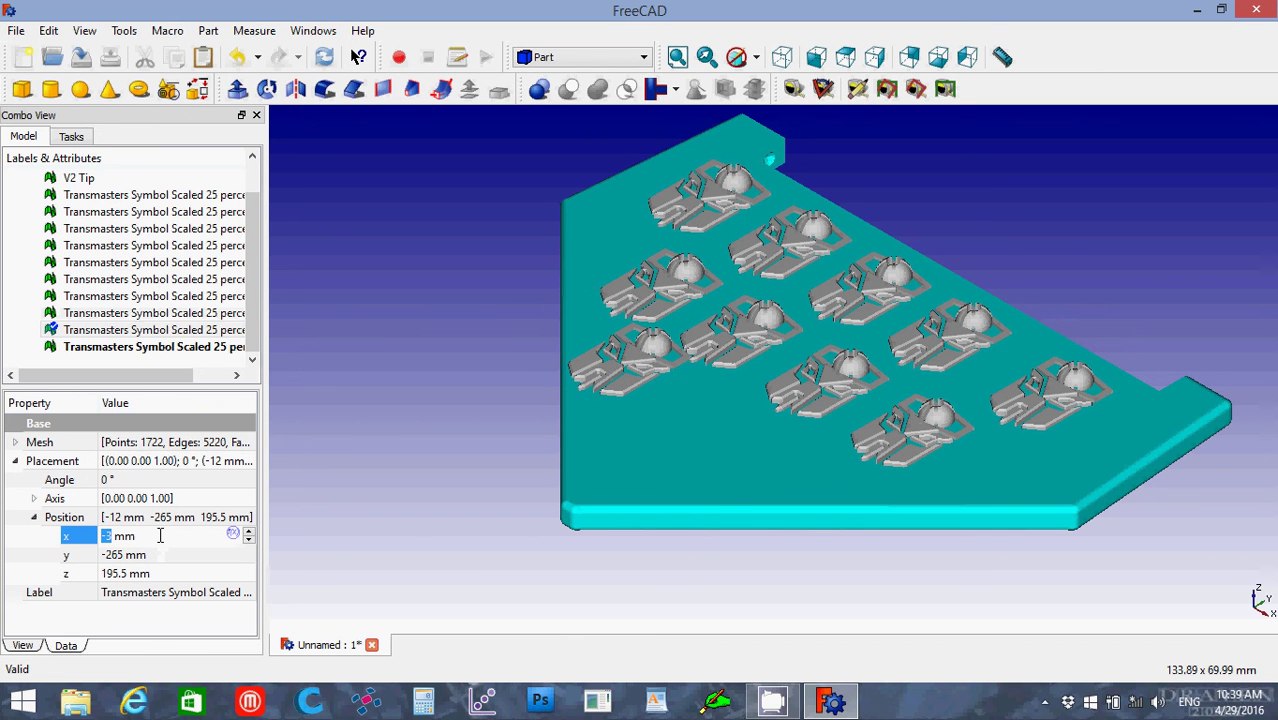
pyautogui.click(158, 555)
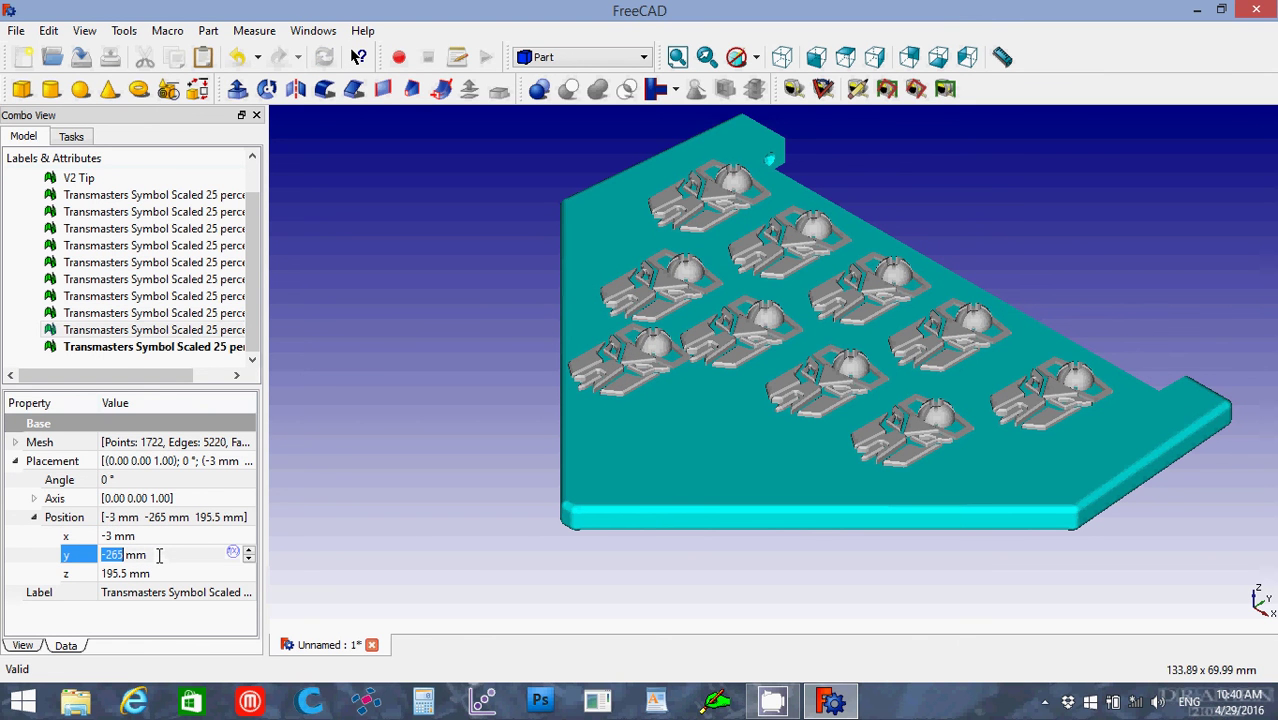
pyautogui.scroll(-2, 158, 556)
pyautogui.click(155, 540)
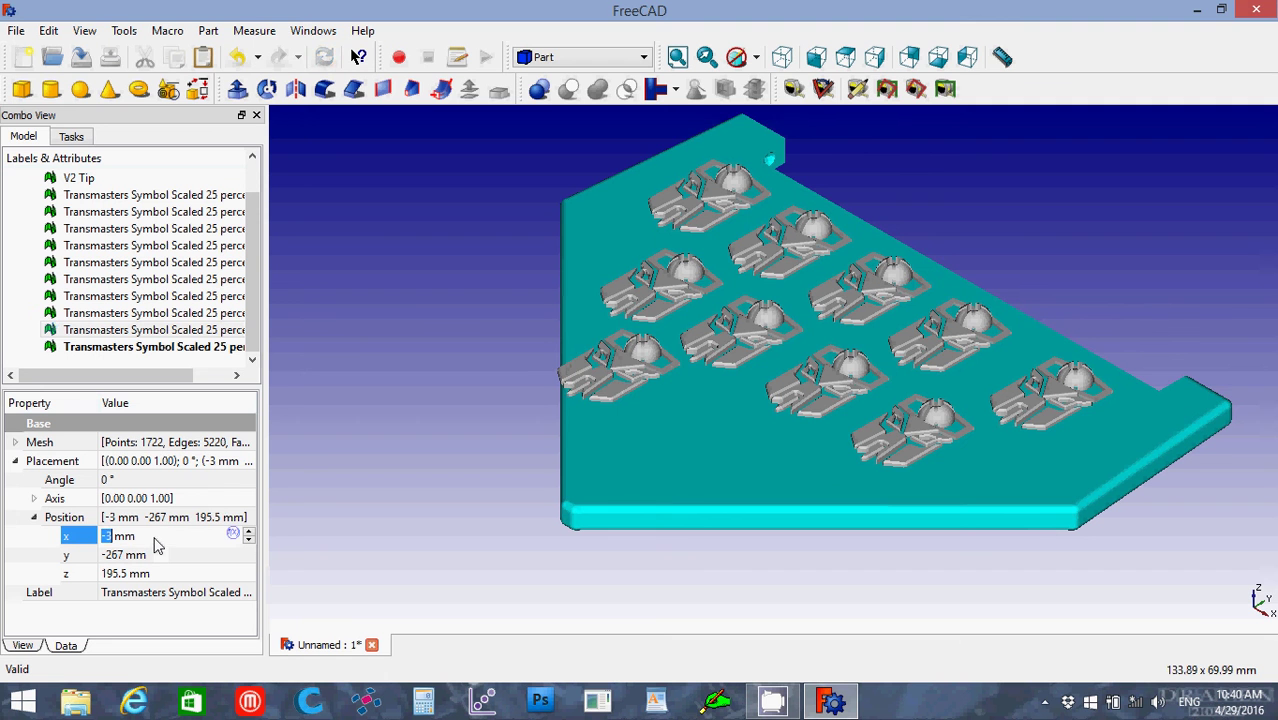
pyautogui.scroll(3, 155, 545)
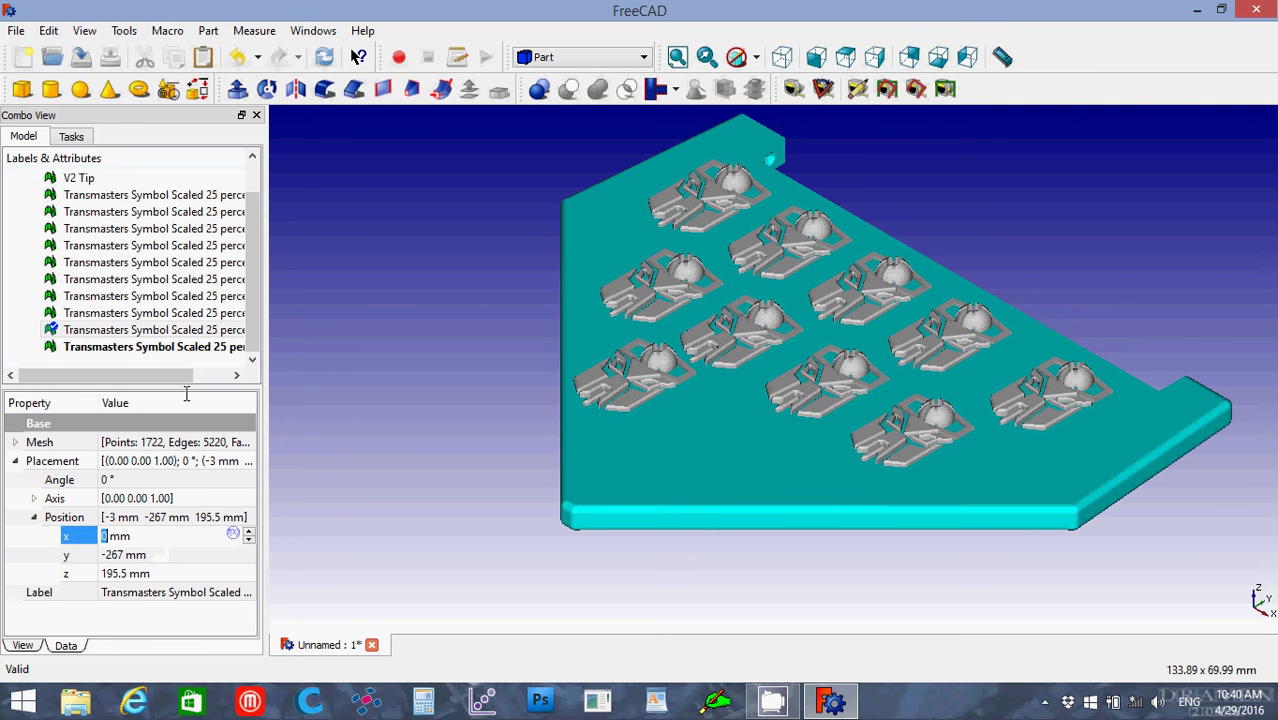
# Step: Set the Y position of the last pasted duplicate to -249 mm, keeping it at the start of the second row
pyautogui.click(177, 348)
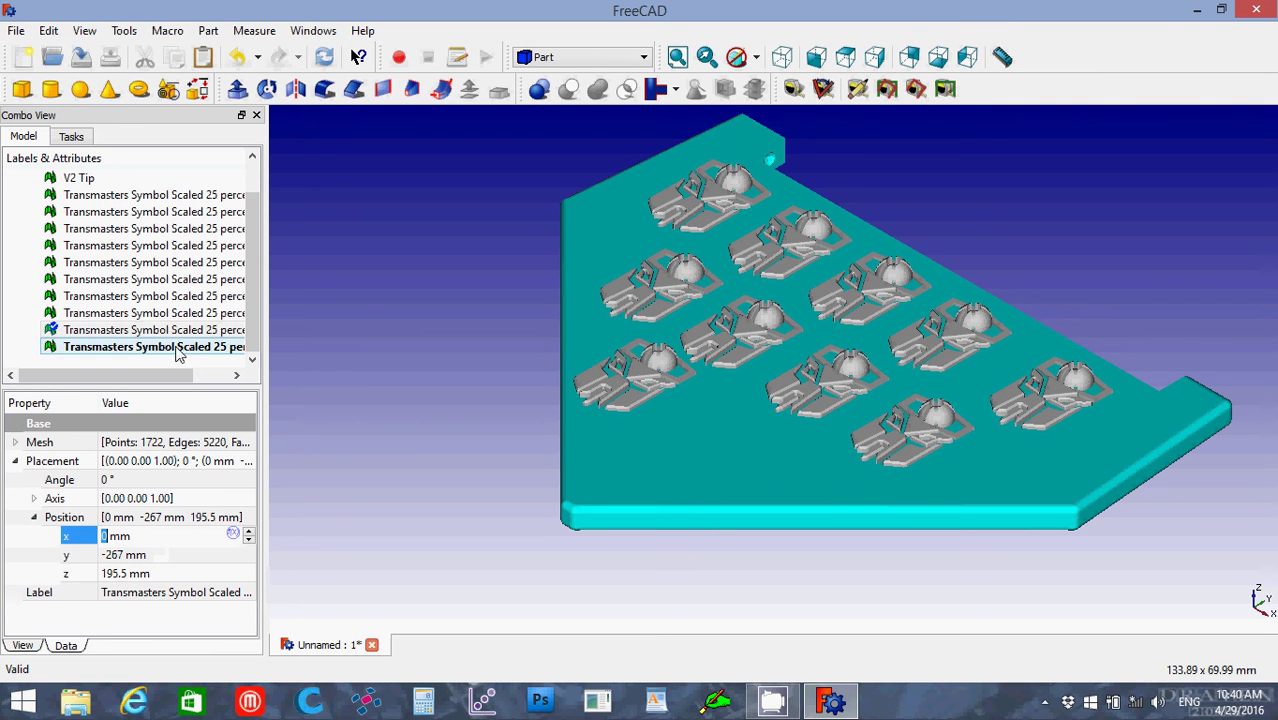
pyautogui.click(160, 554)
pyautogui.scroll(-4, 160, 554)
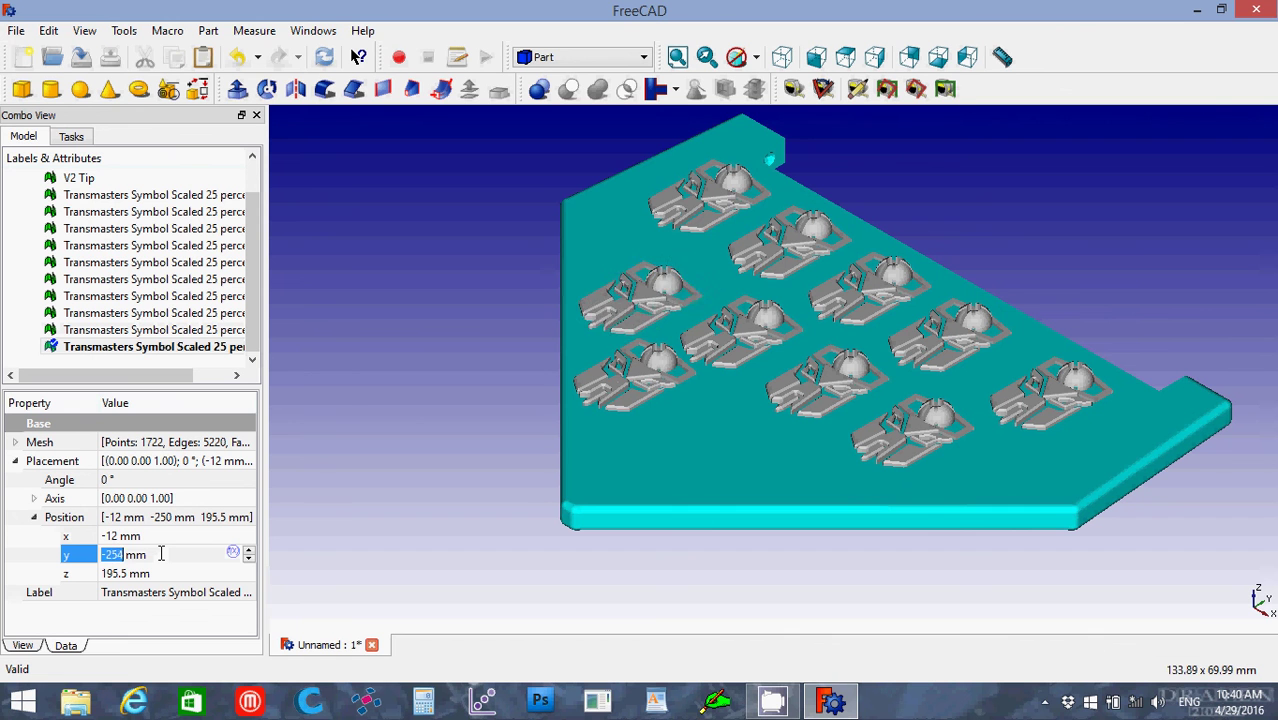
pyautogui.scroll(-5, 160, 554)
pyautogui.scroll(9, 160, 554)
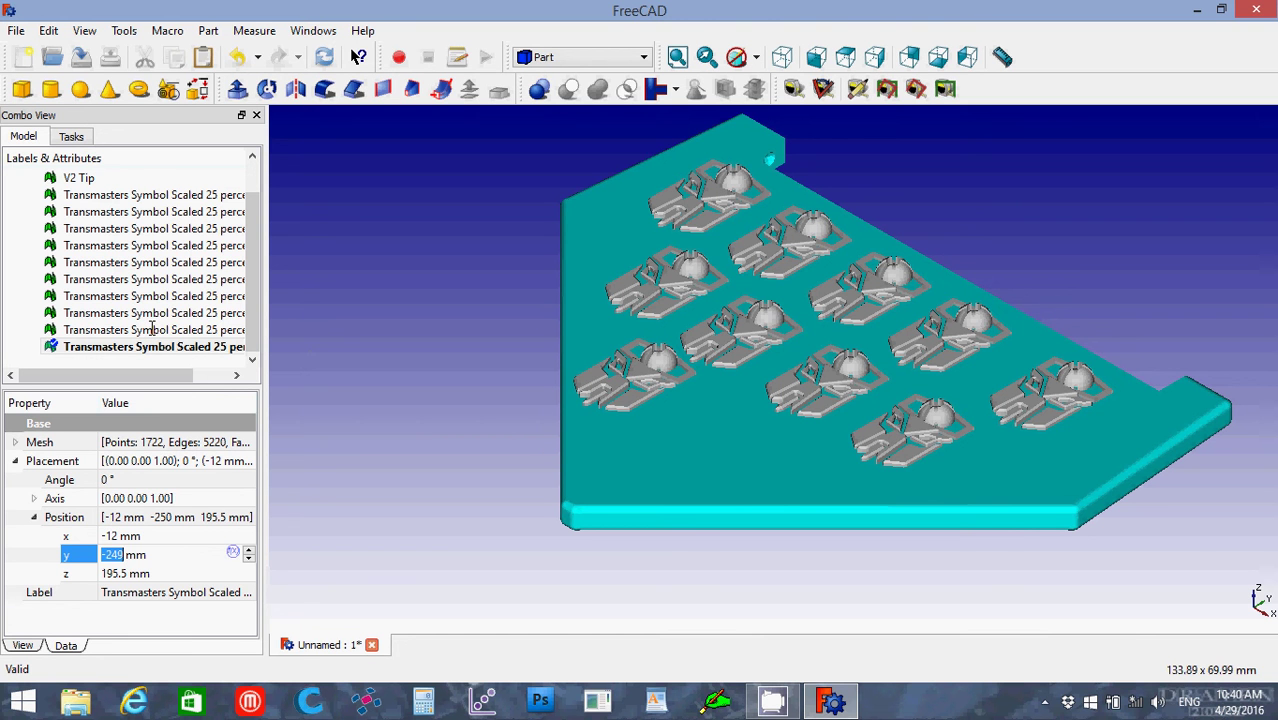
# Step: Duplicate the third-row symbol in place and select the new copy at the end of the model tree
pyautogui.click(155, 313)
pyautogui.click(160, 330)
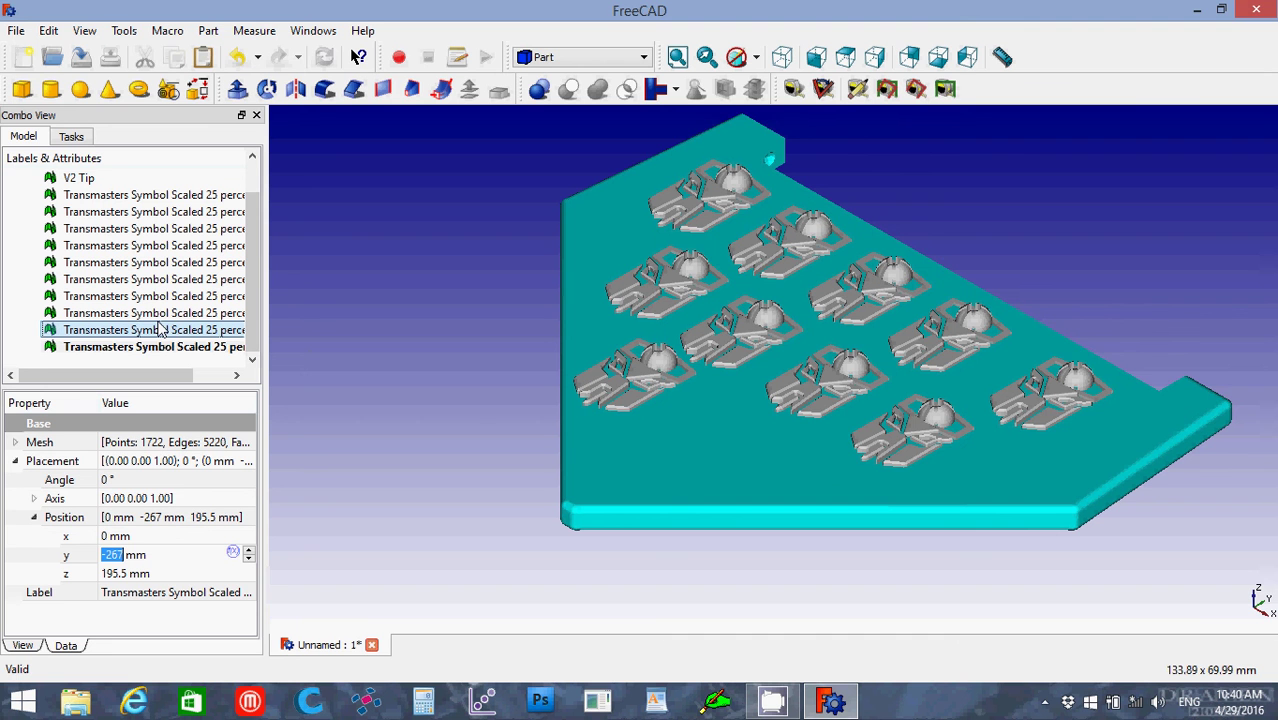
pyautogui.hotkey('ctrl', 'v')
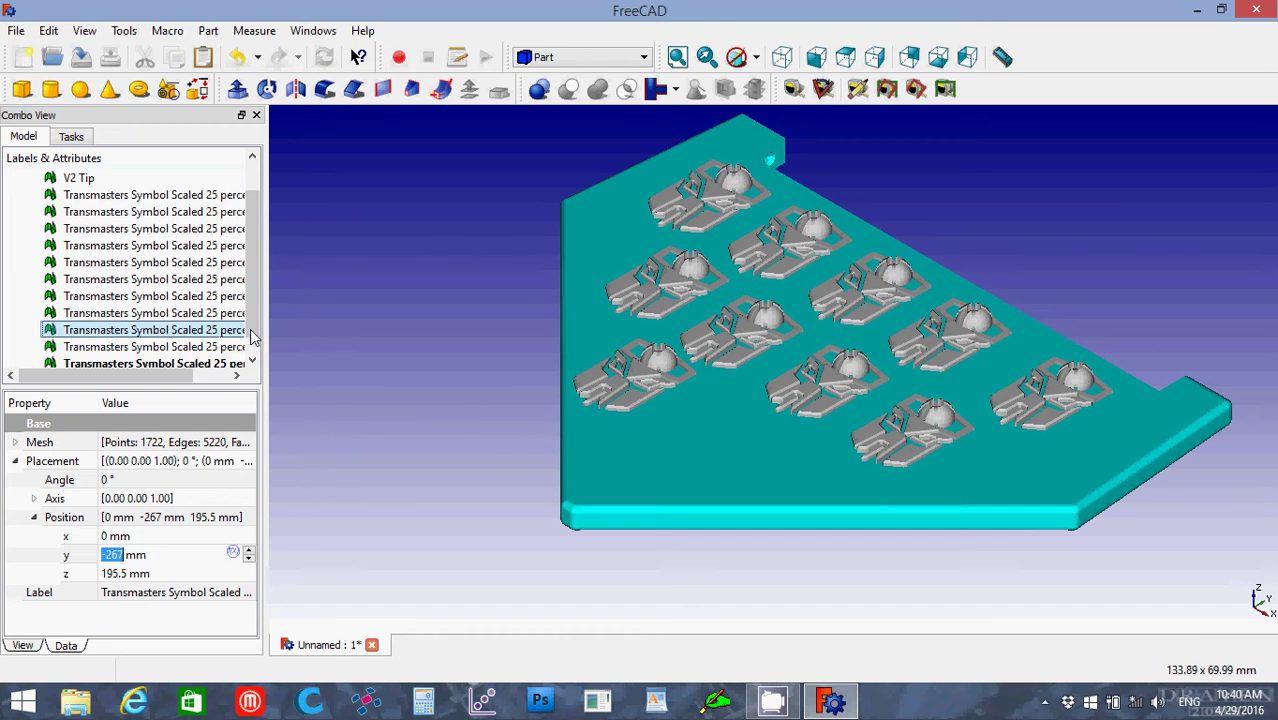
pyautogui.scroll(-1, 252, 340)
pyautogui.click(214, 347)
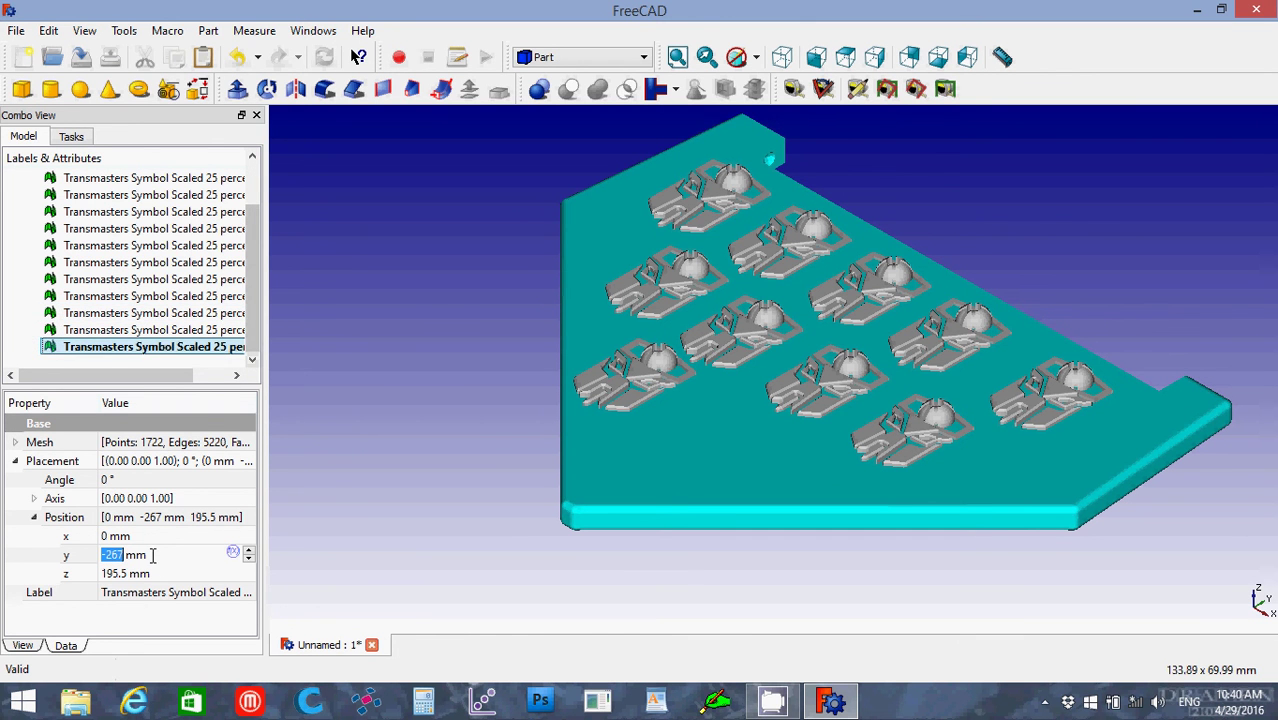
# Step: Compare the position values of the last three symbol copies to tell the new duplicate from its original
pyautogui.click(183, 314)
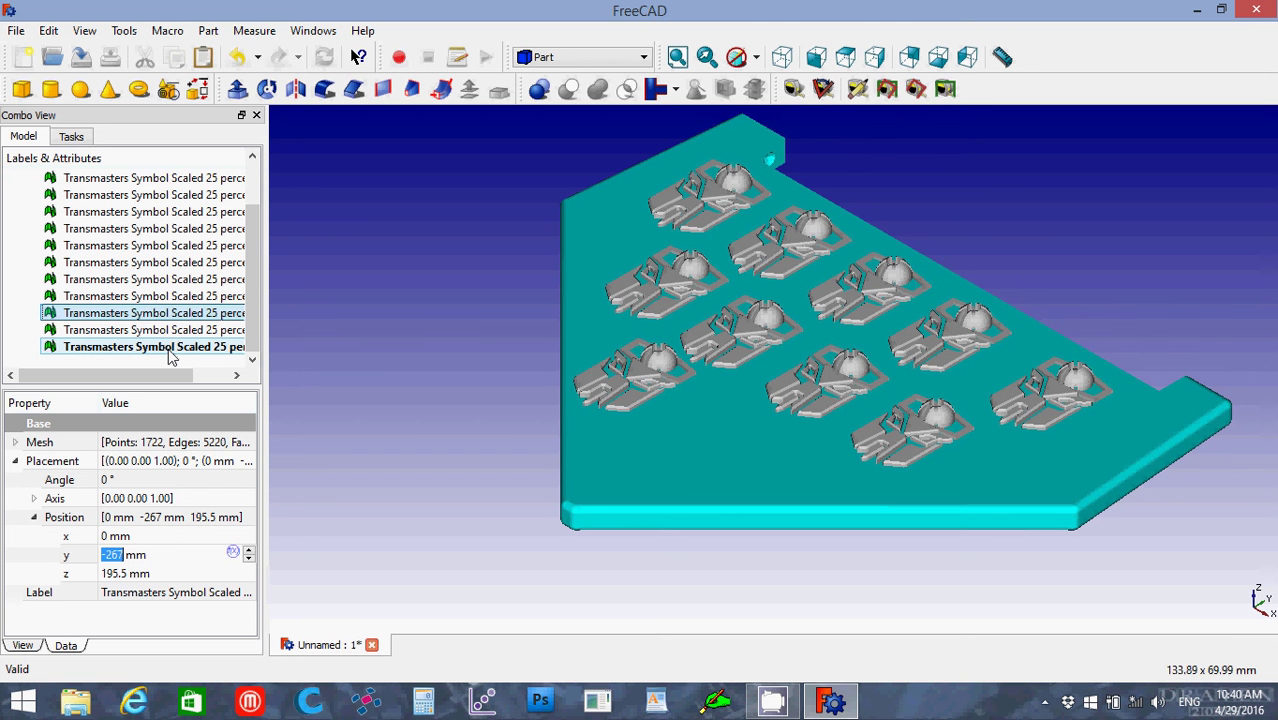
pyautogui.click(170, 350)
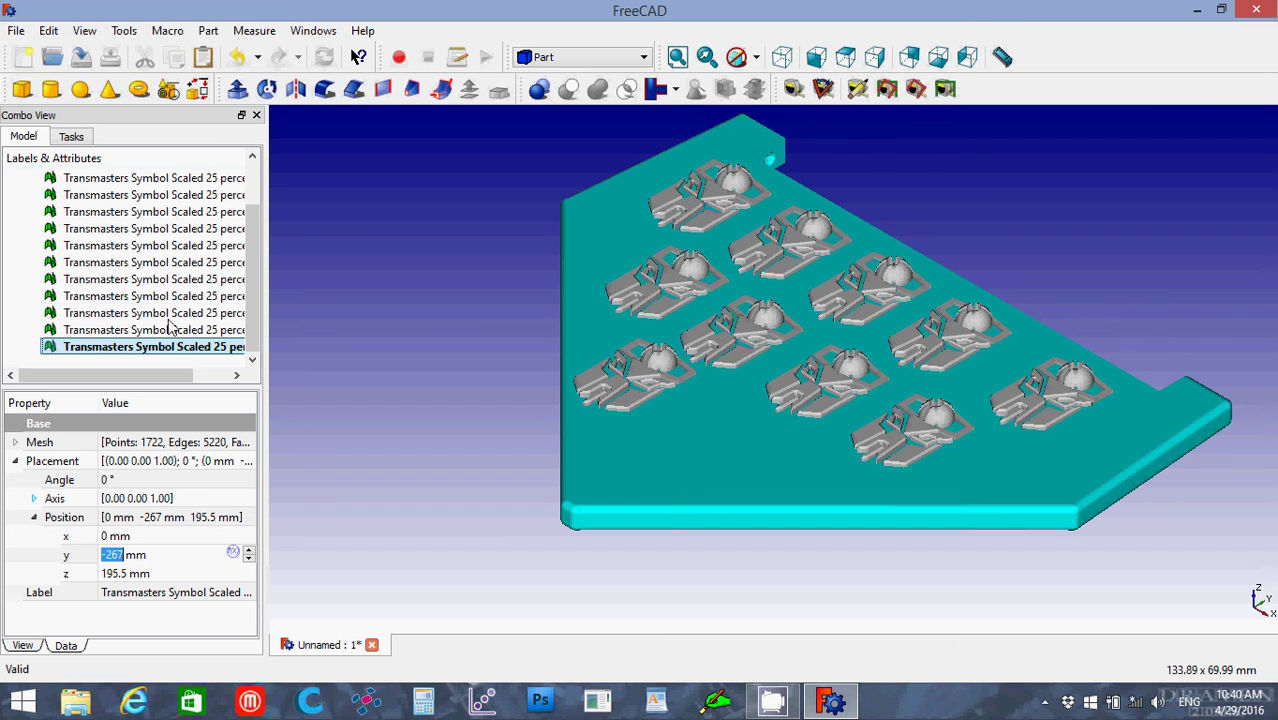
pyautogui.click(155, 330)
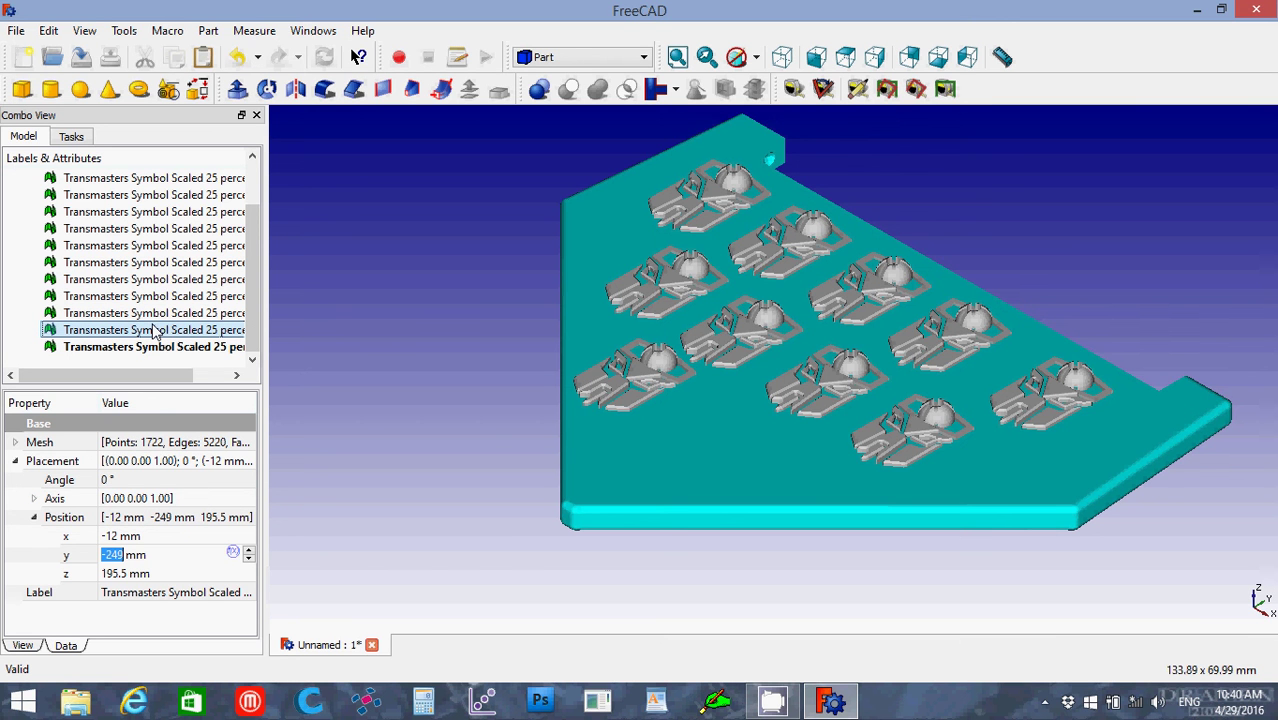
pyautogui.keyDown('ctrl'); pyautogui.click(160, 314); pyautogui.keyUp('ctrl')
pyautogui.click(160, 314)
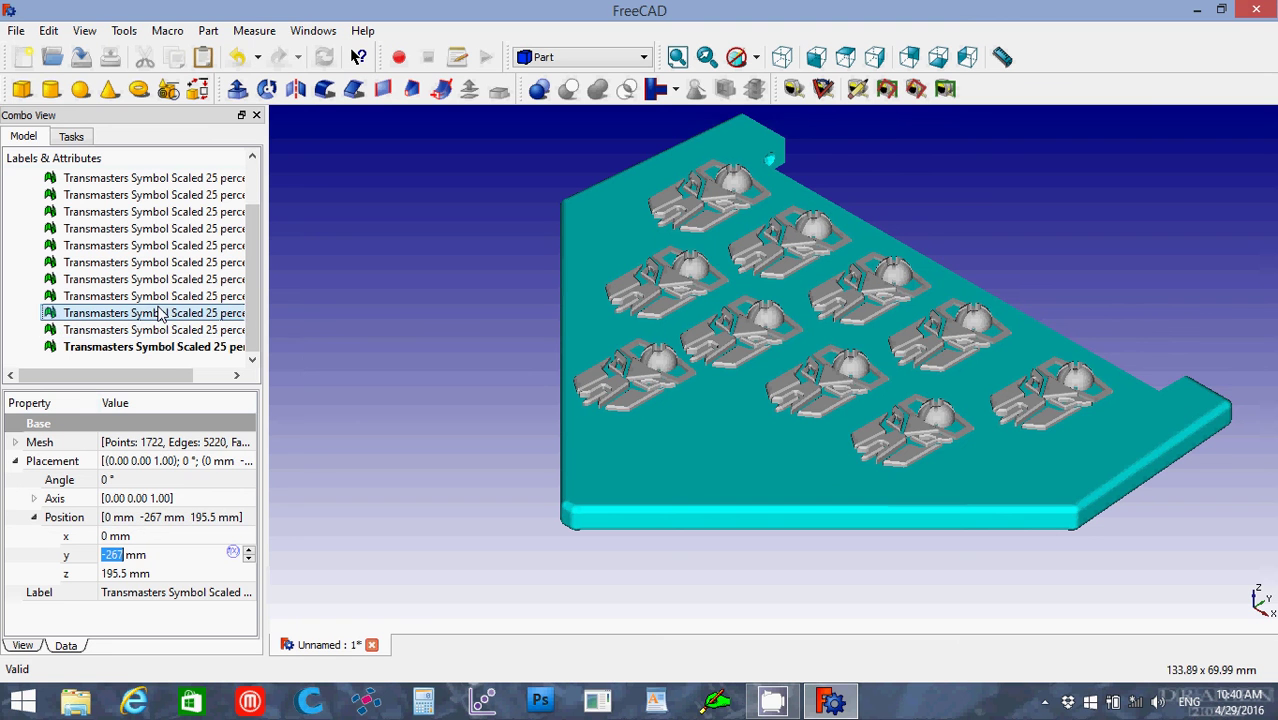
pyautogui.click(160, 348)
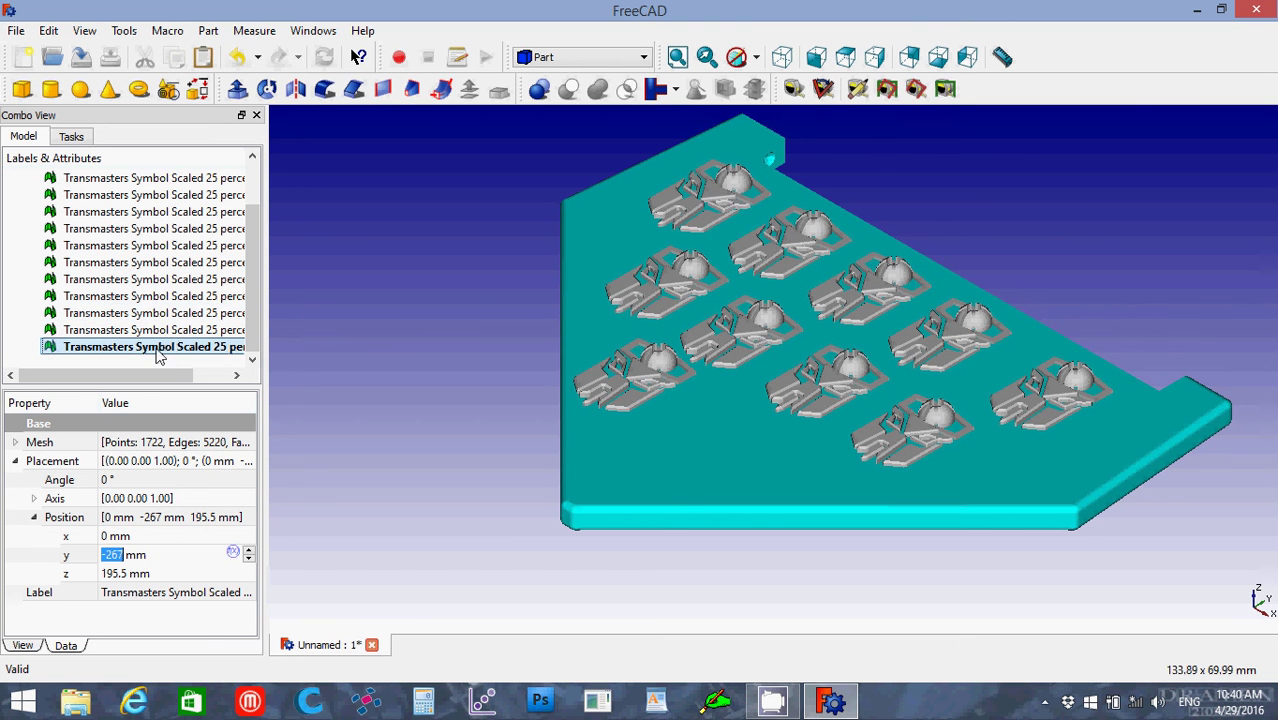
pyautogui.click(160, 556)
pyautogui.scroll(-4, 160, 556)
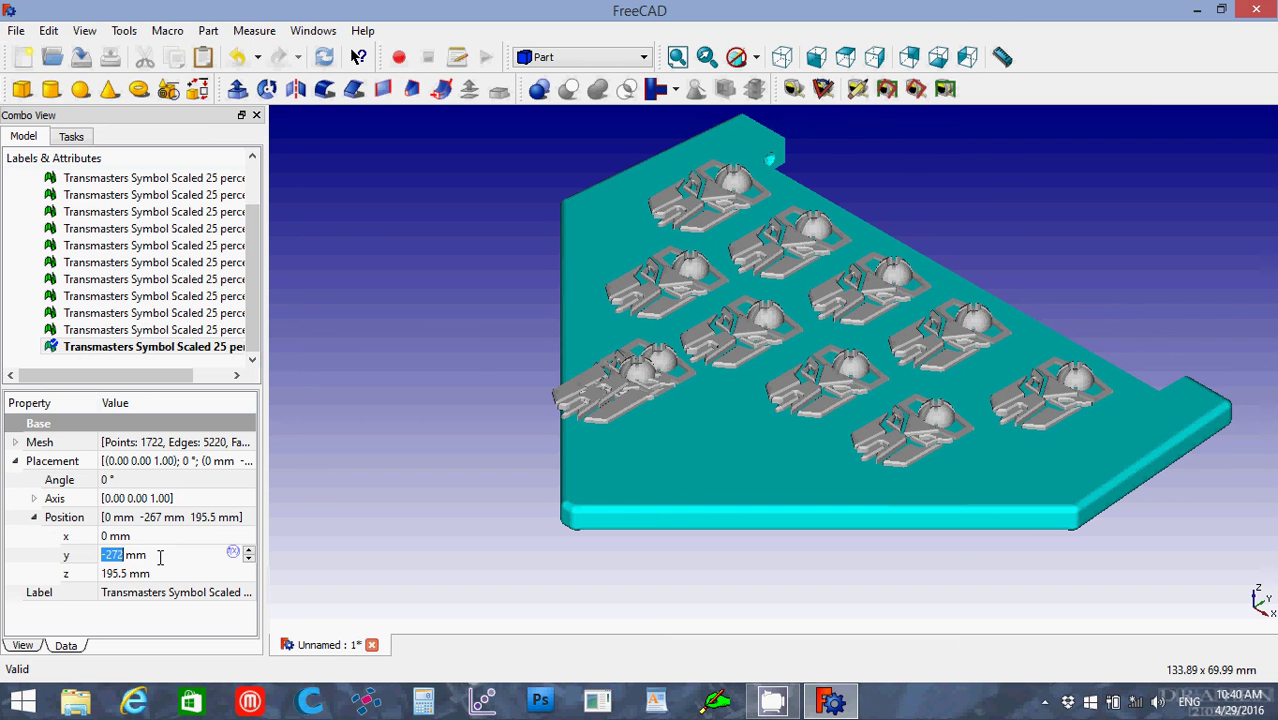
pyautogui.scroll(5, 160, 556)
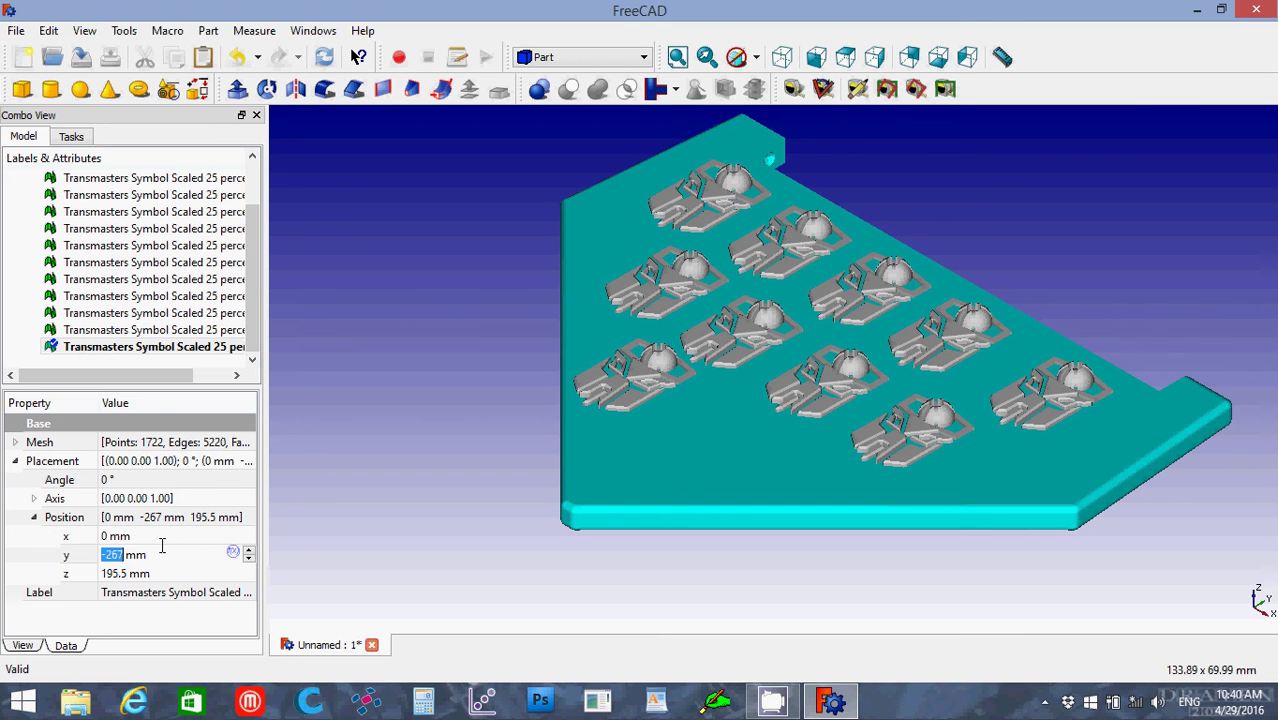
# Step: Set the new third-row symbol's X position to 15 mm and check the row layout from the top view
pyautogui.click(153, 535)
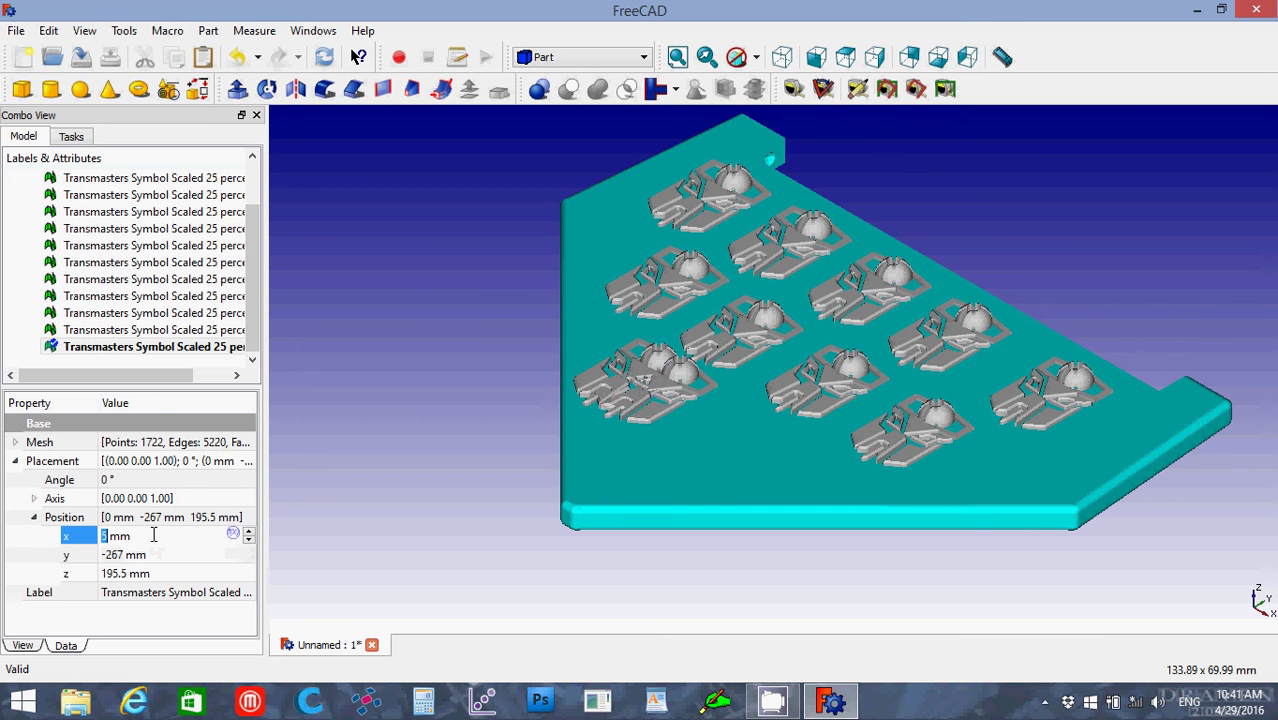
pyautogui.scroll(15, 153, 535)
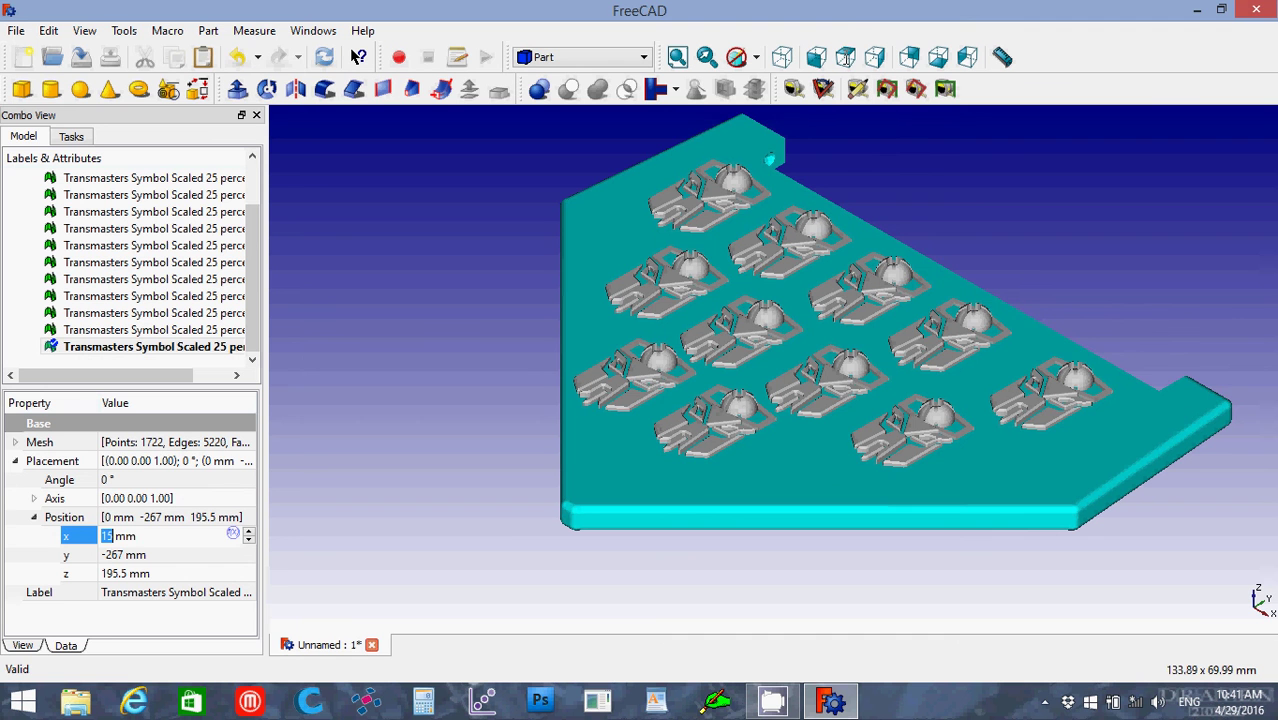
pyautogui.press('Return')
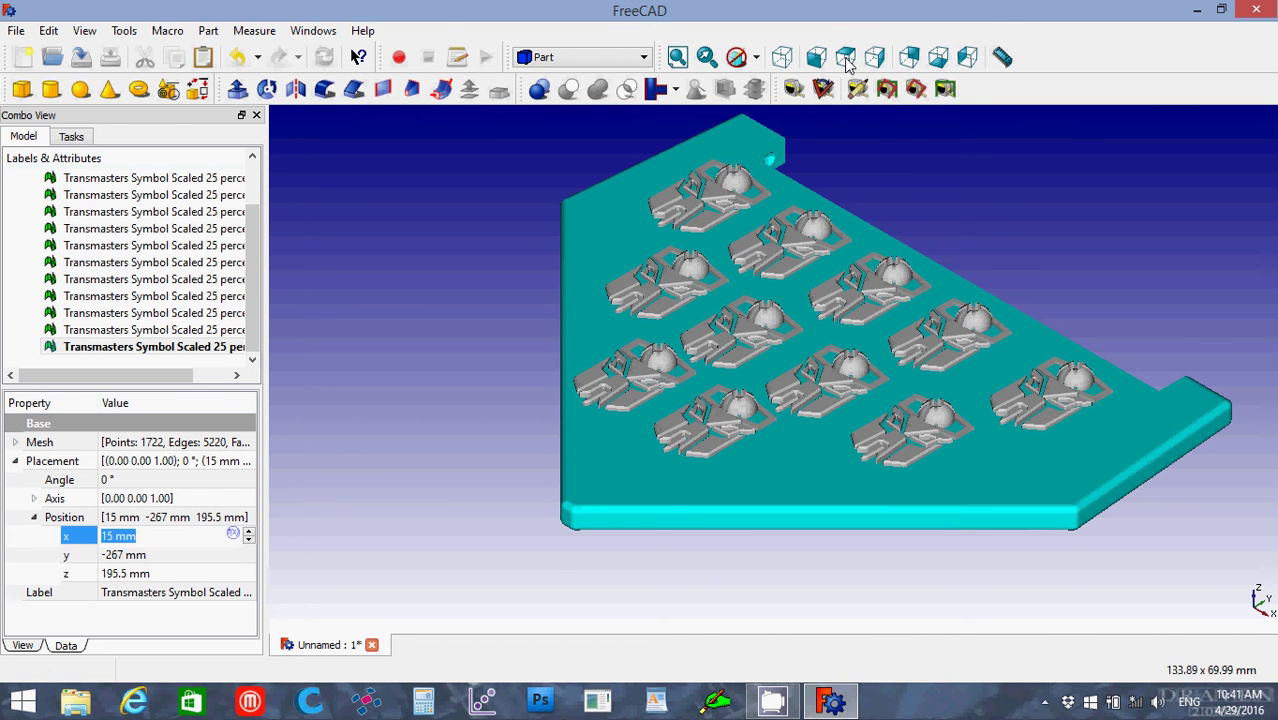
pyautogui.click(846, 58)
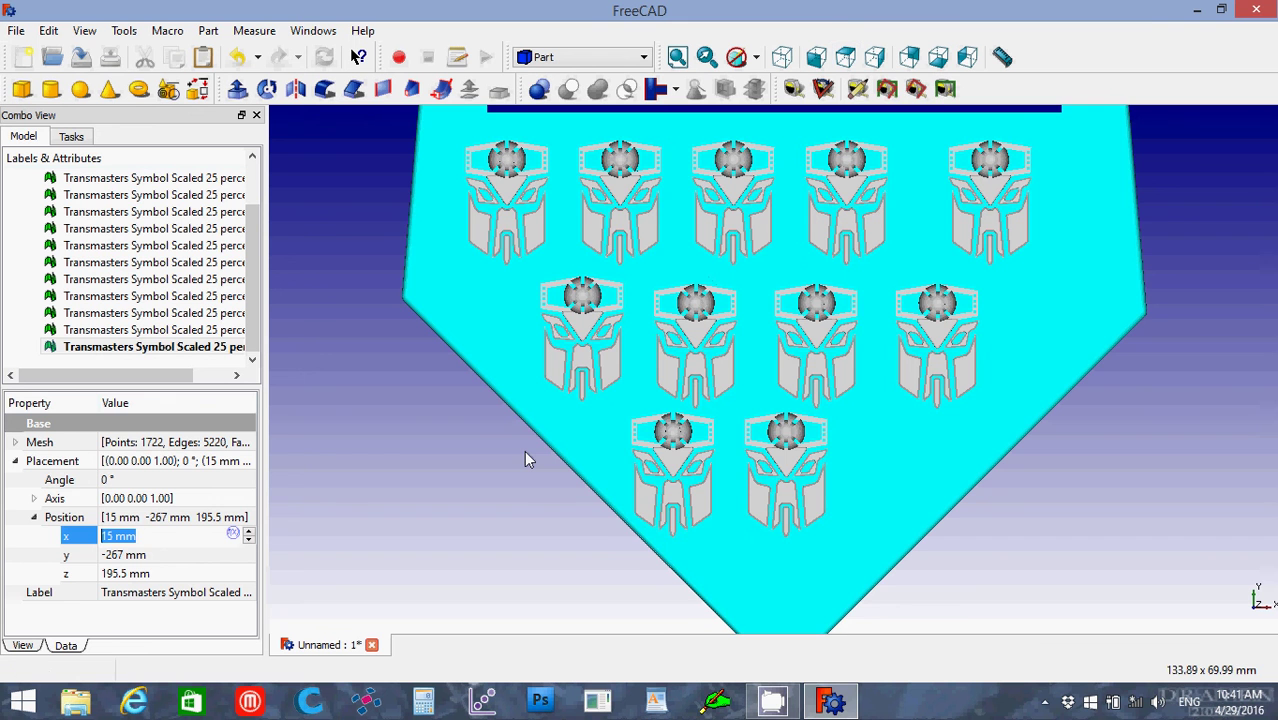
pyautogui.scroll(-2, 524, 452)
pyautogui.scroll(1, 524, 459)
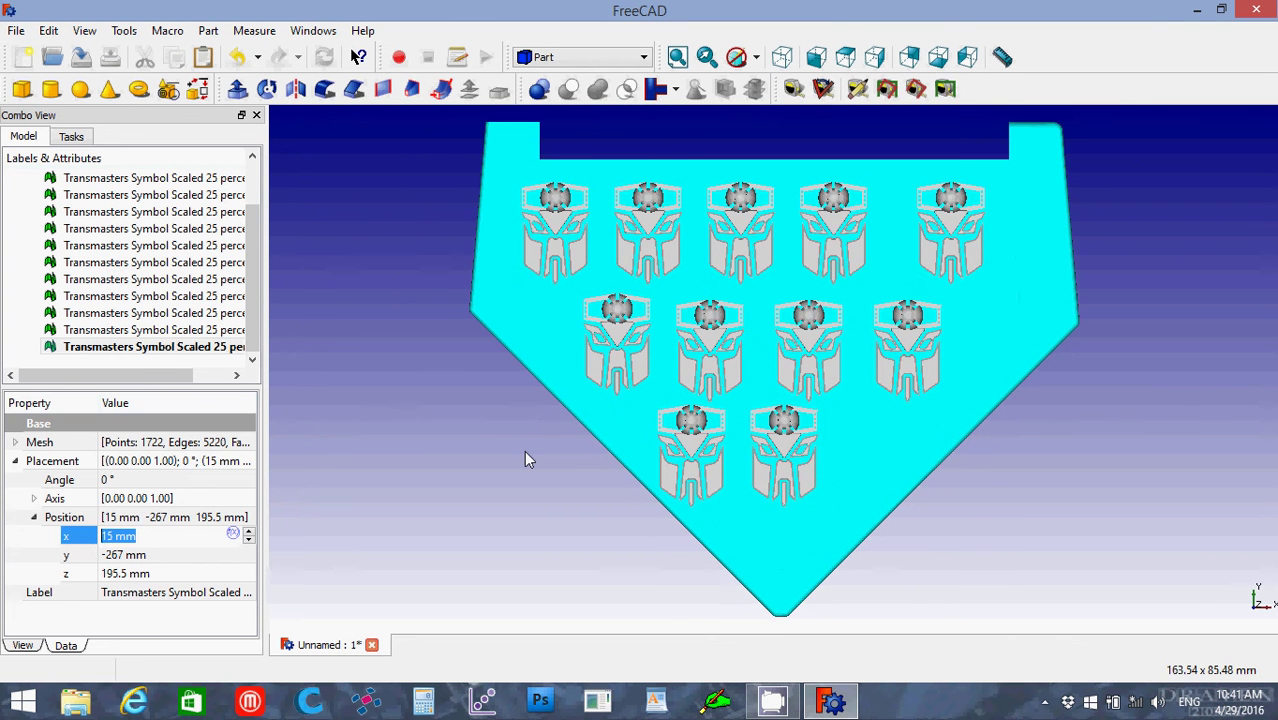
# Step: Place the last symbol copy in the third row at X 22 mm and Y -269 mm
pyautogui.click(538, 420)
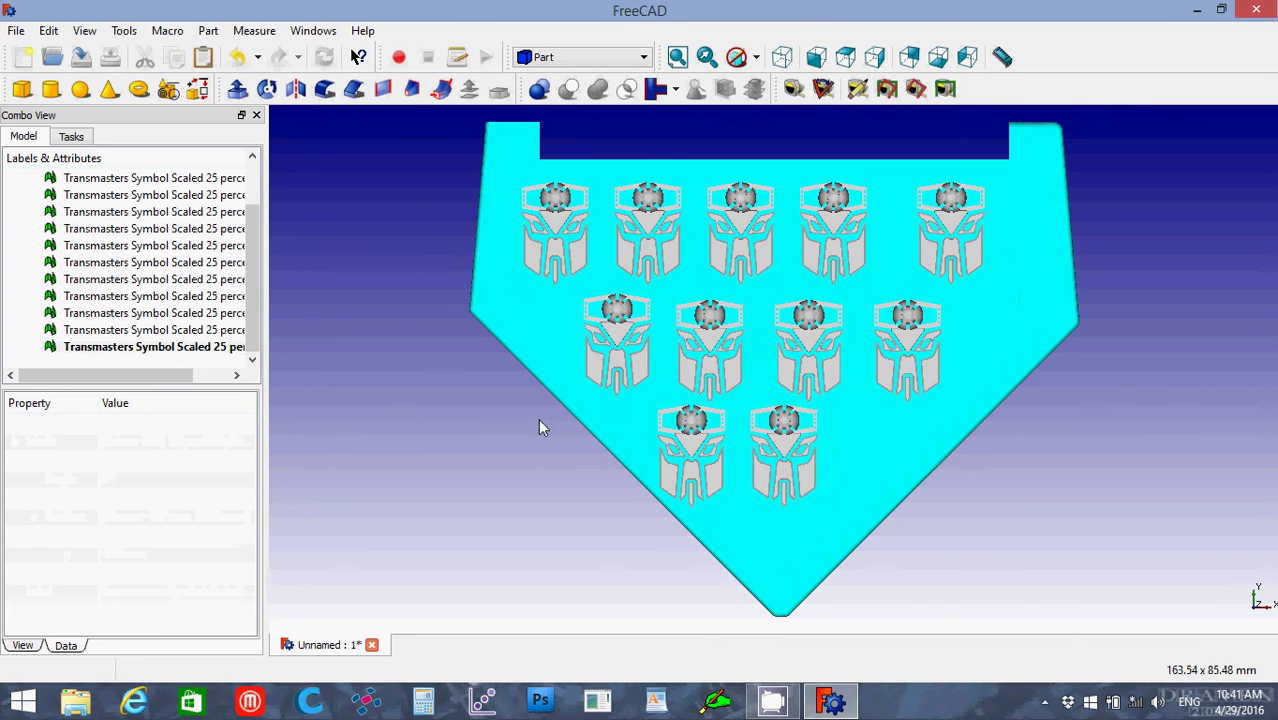
pyautogui.click(186, 347)
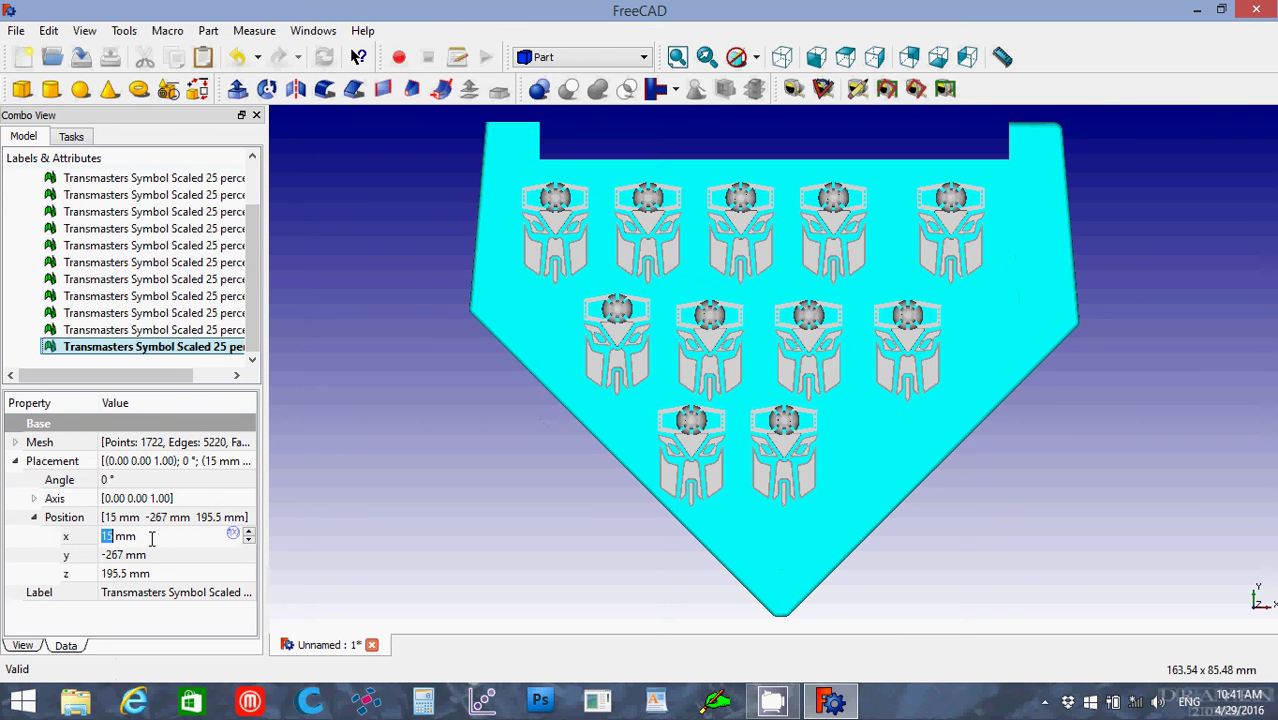
pyautogui.scroll(1, 148, 537)
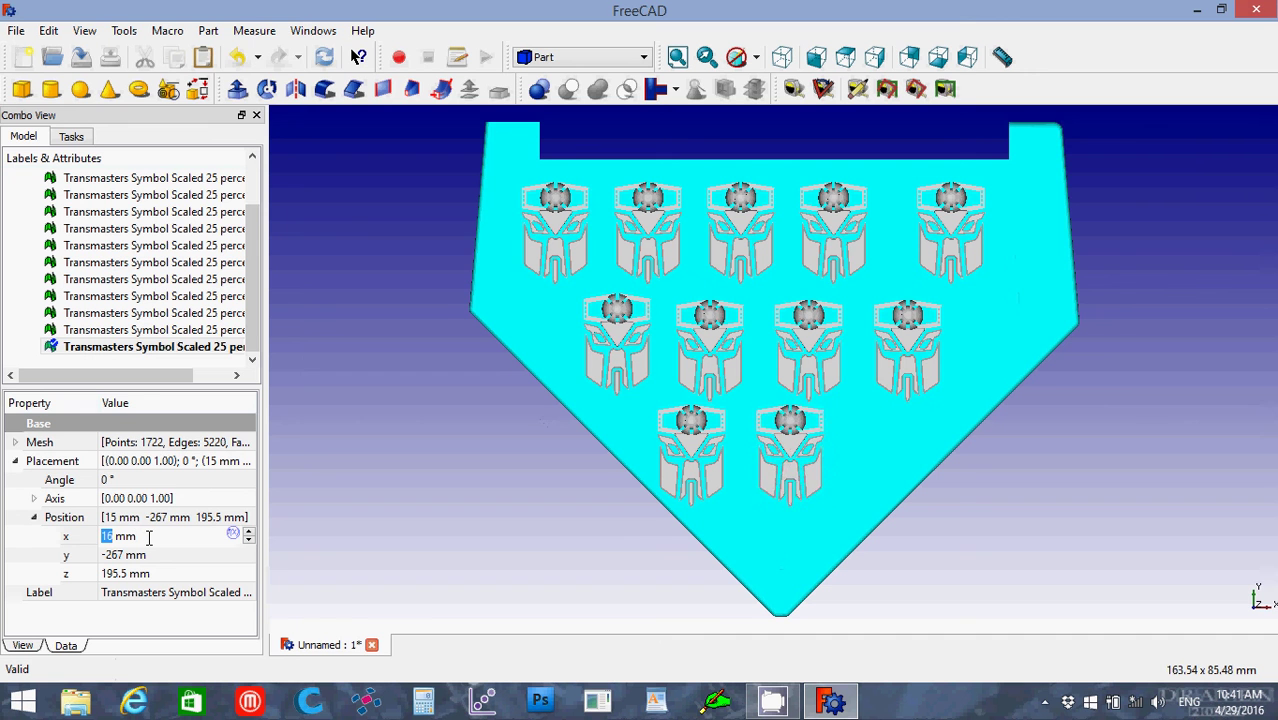
pyautogui.scroll(7, 148, 537)
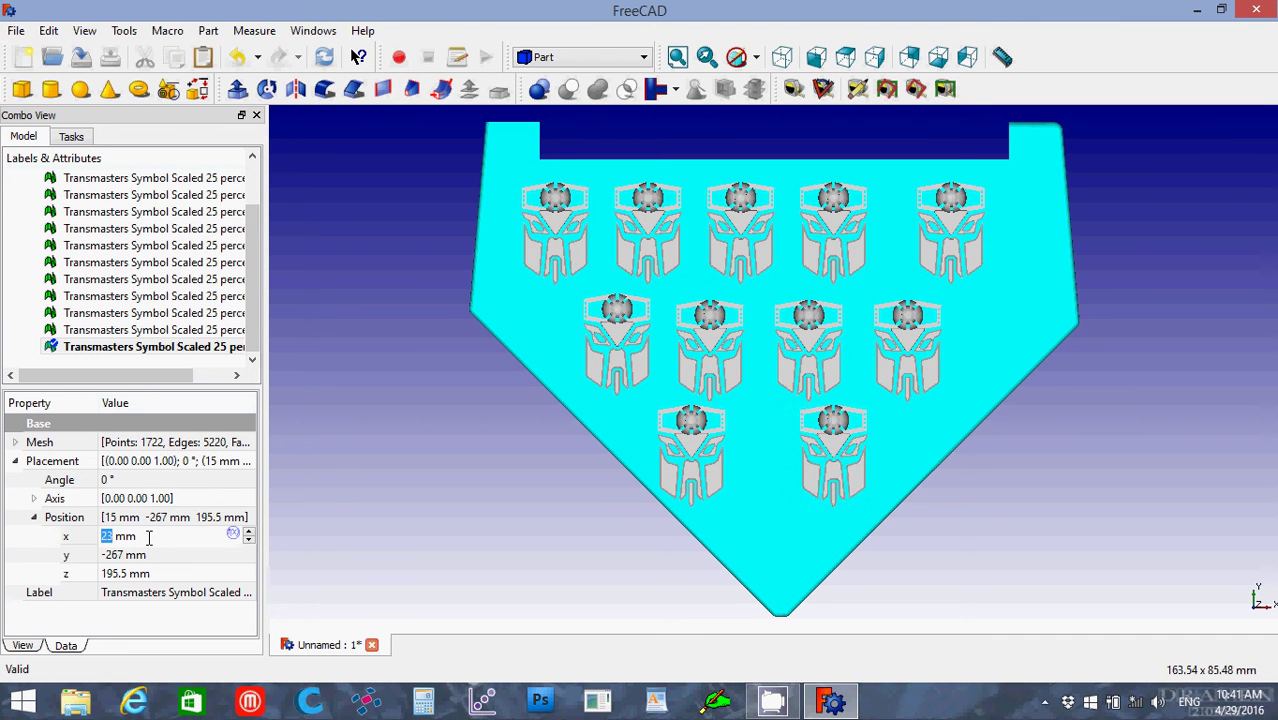
pyautogui.scroll(-1, 148, 537)
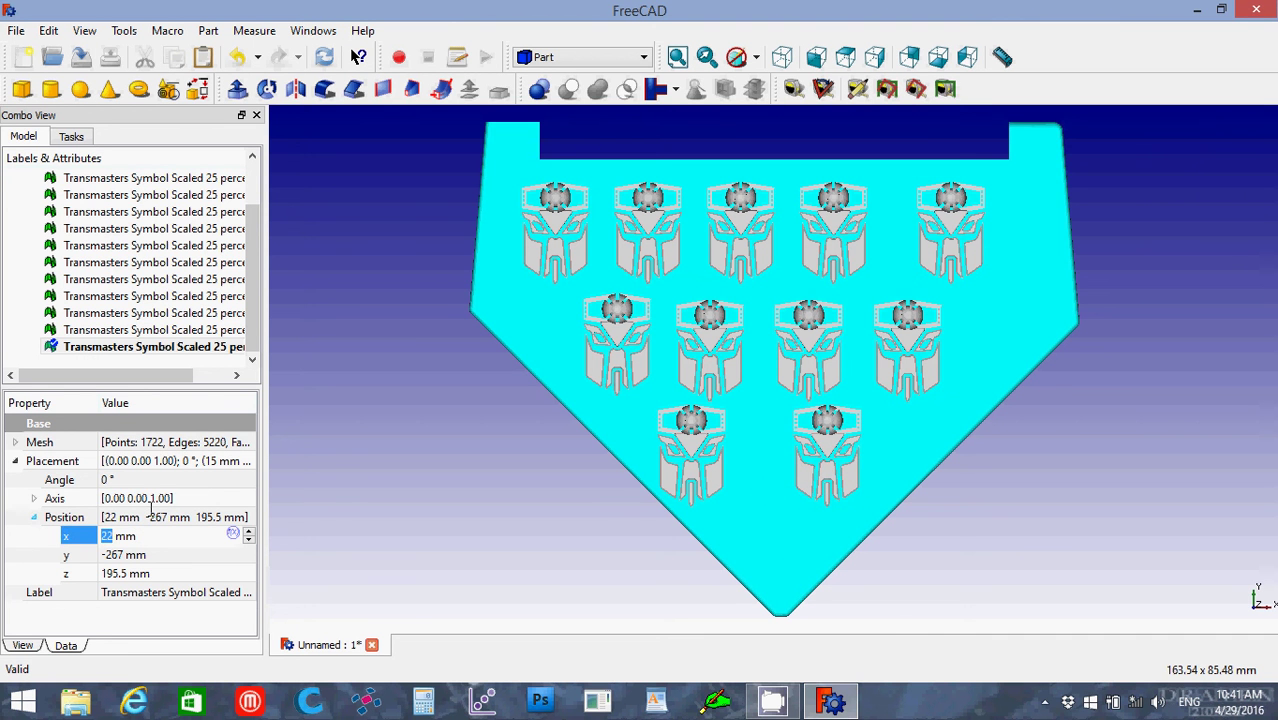
pyautogui.click(148, 555)
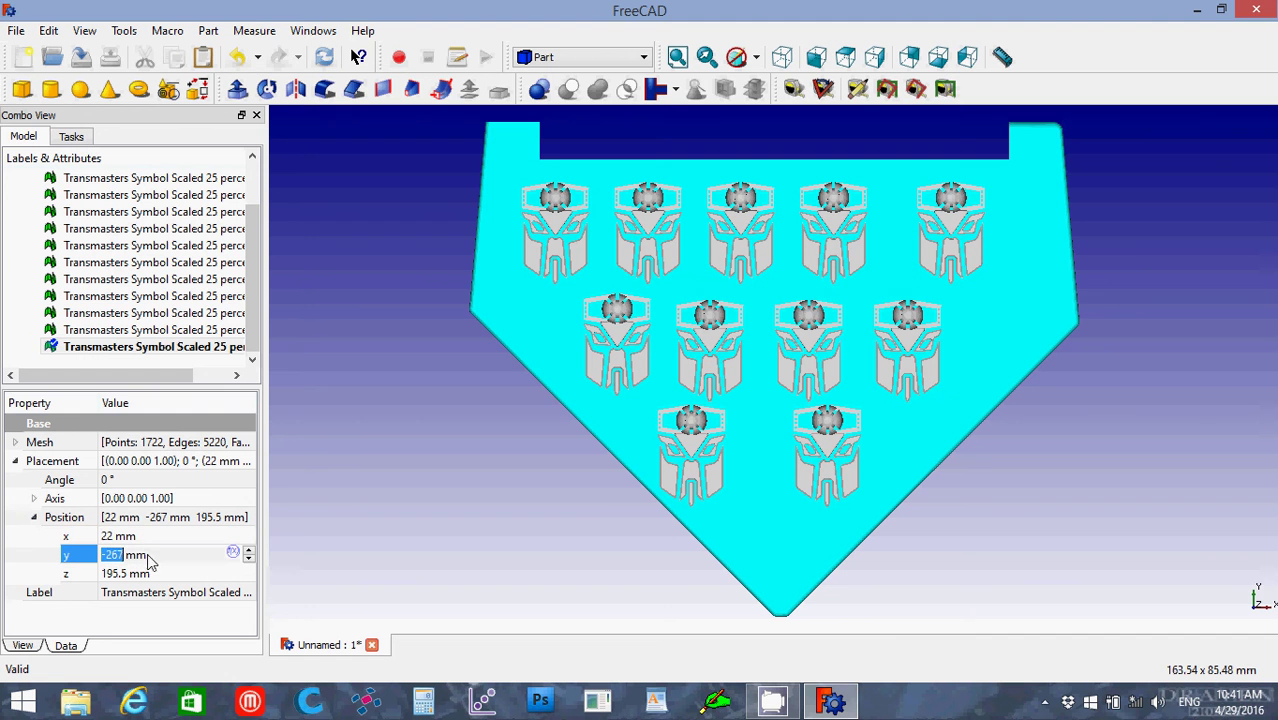
pyautogui.scroll(-1, 150, 554)
pyautogui.scroll(-1, 150, 554)
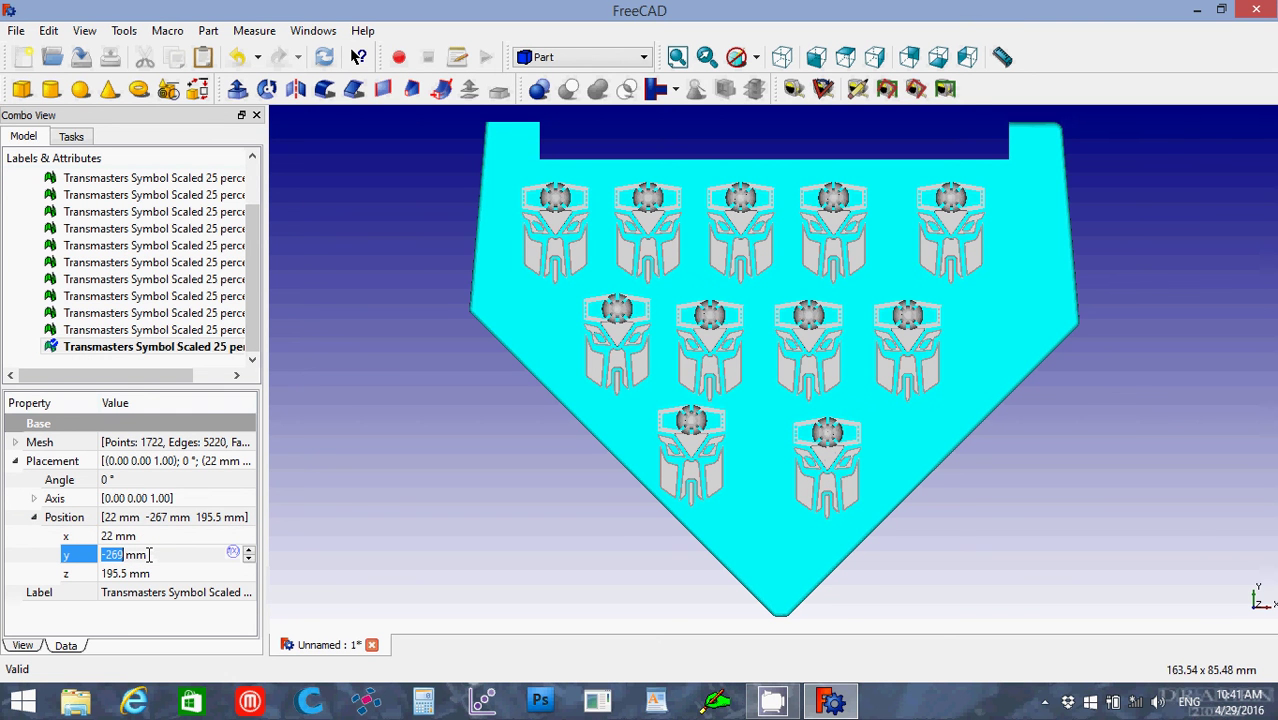
pyautogui.click(152, 330)
pyautogui.click(157, 562)
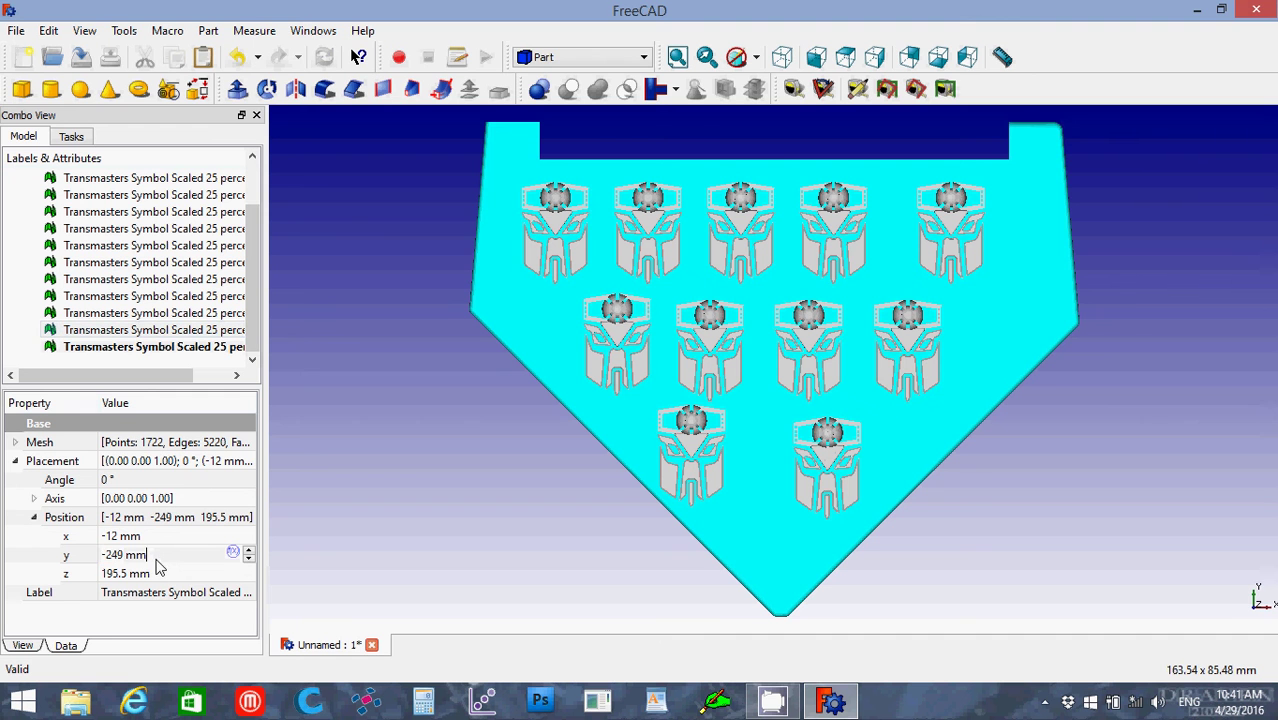
pyautogui.scroll(-1, 157, 560)
pyautogui.scroll(1, 157, 560)
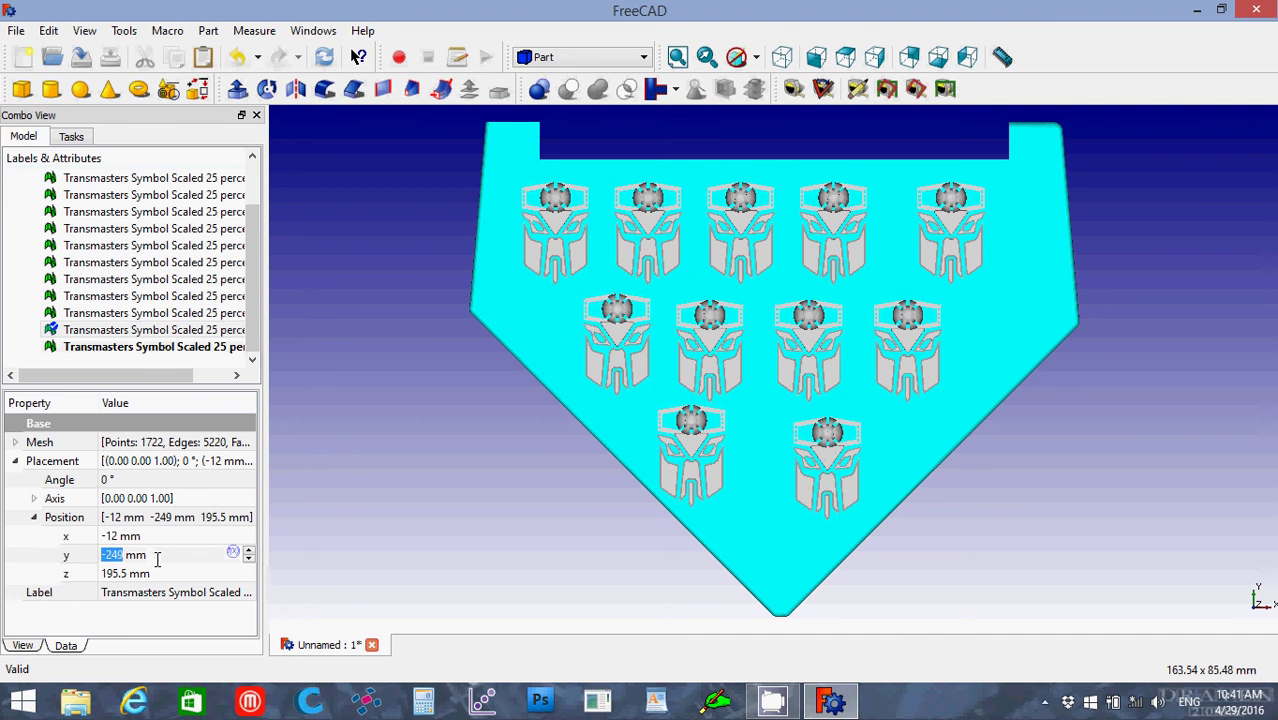
# Step: Place the first symbol of the third row at X 4 mm and Y -269 mm
pyautogui.click(148, 314)
pyautogui.click(154, 554)
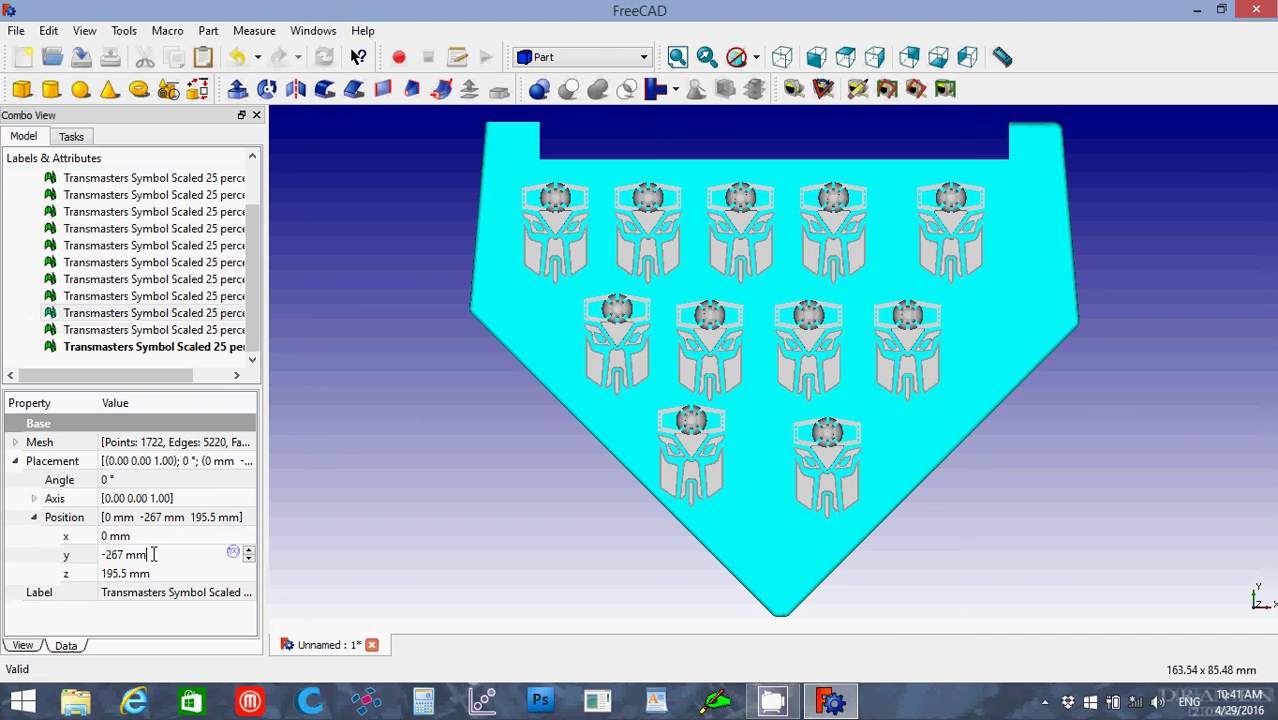
pyautogui.scroll(-2, 154, 554)
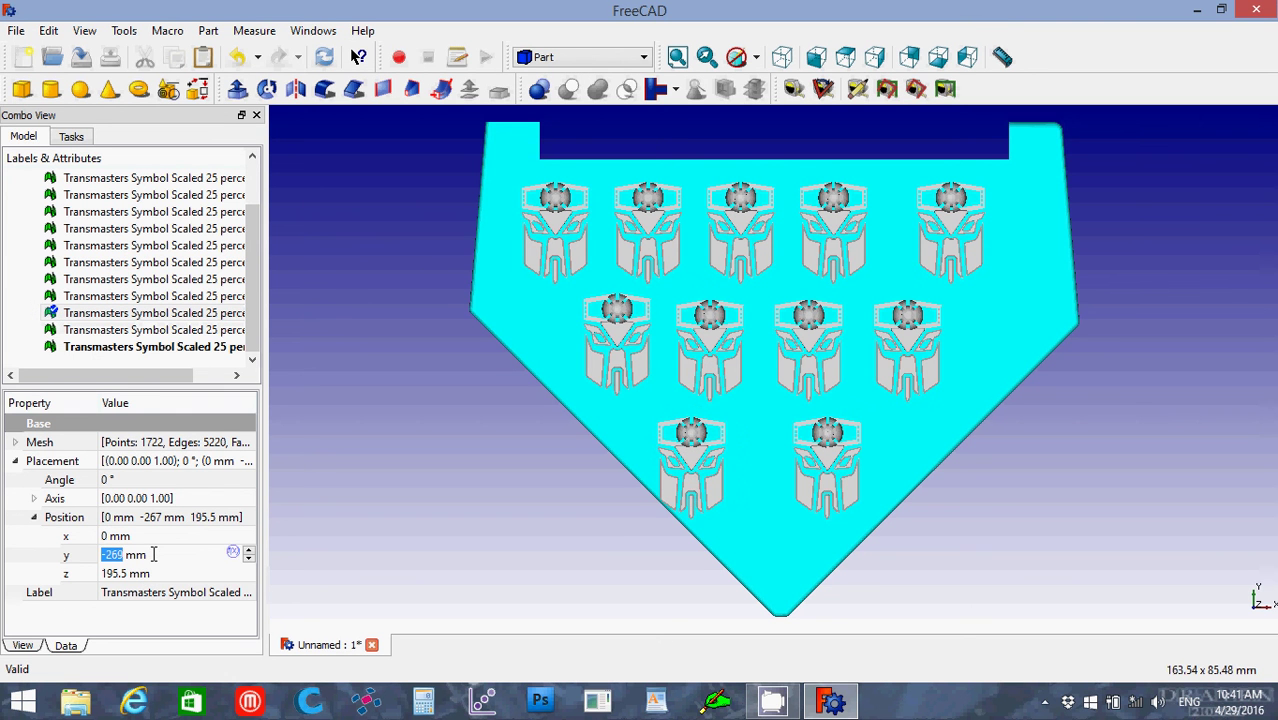
pyautogui.click(143, 536)
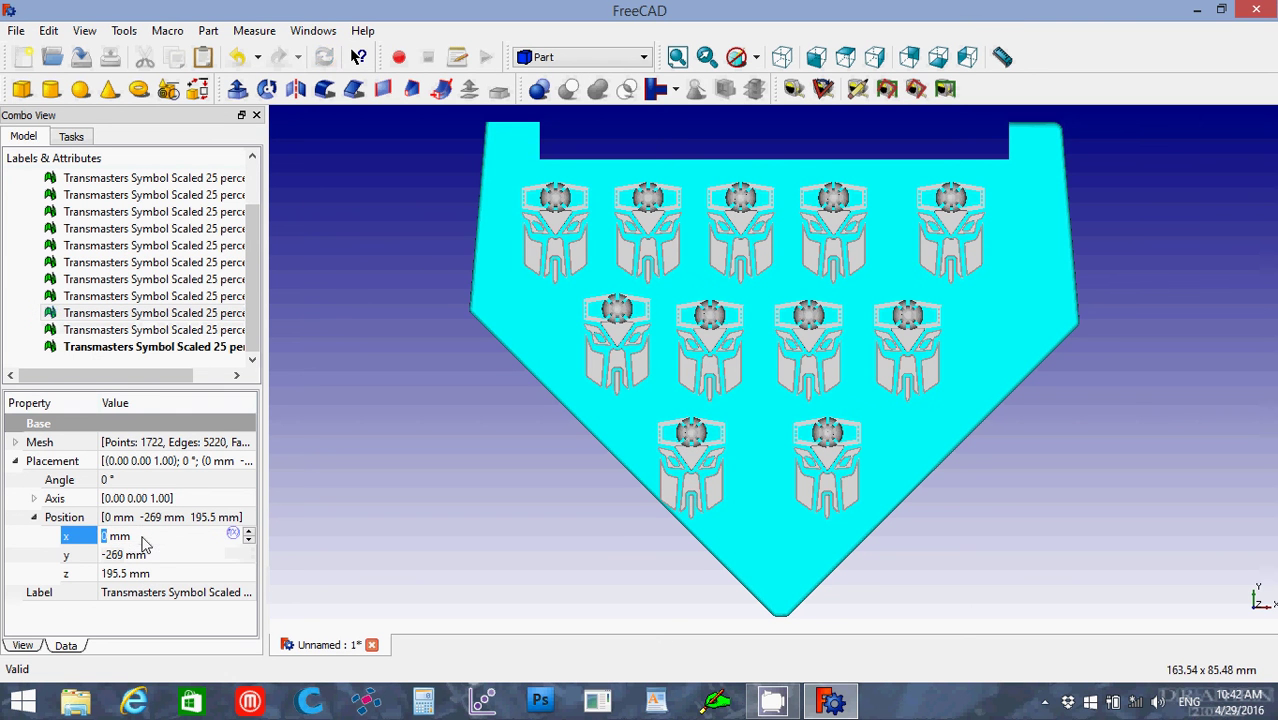
pyautogui.scroll(1, 143, 536)
pyautogui.scroll(3, 143, 536)
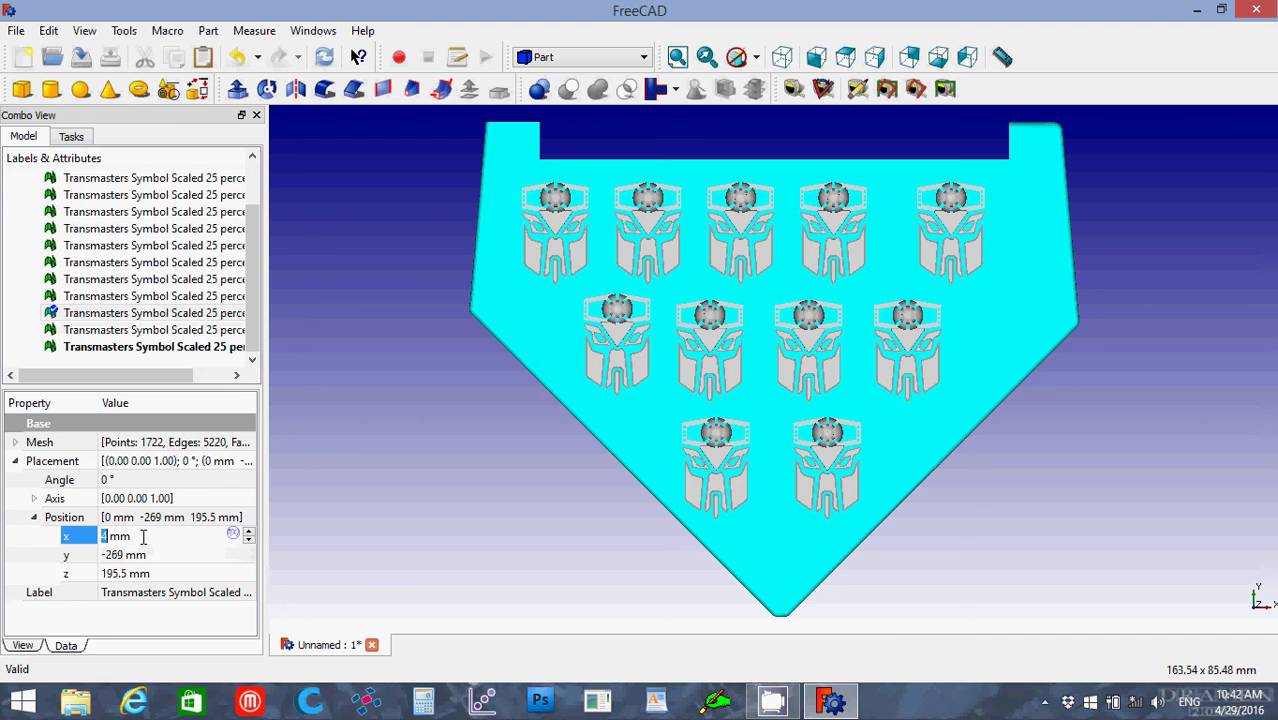
# Step: Set the X position of the second row's first symbol to -13 mm
pyautogui.click(169, 336)
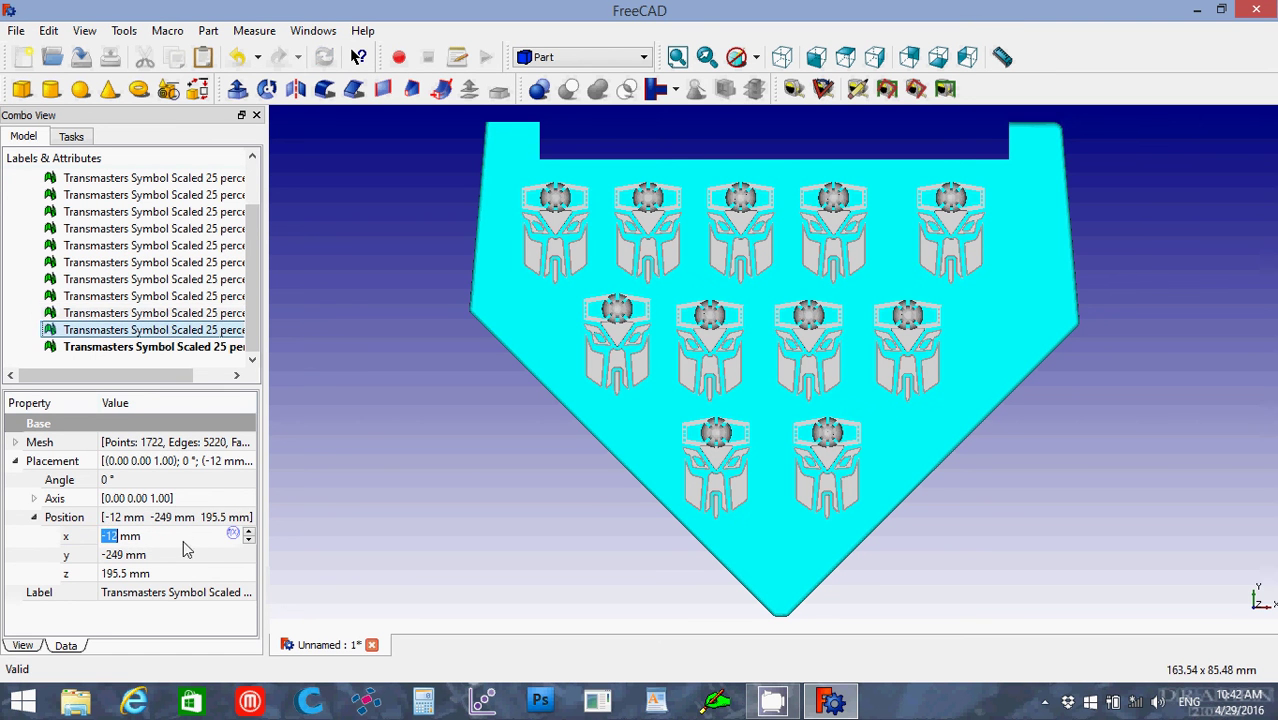
pyautogui.scroll(-1, 155, 537)
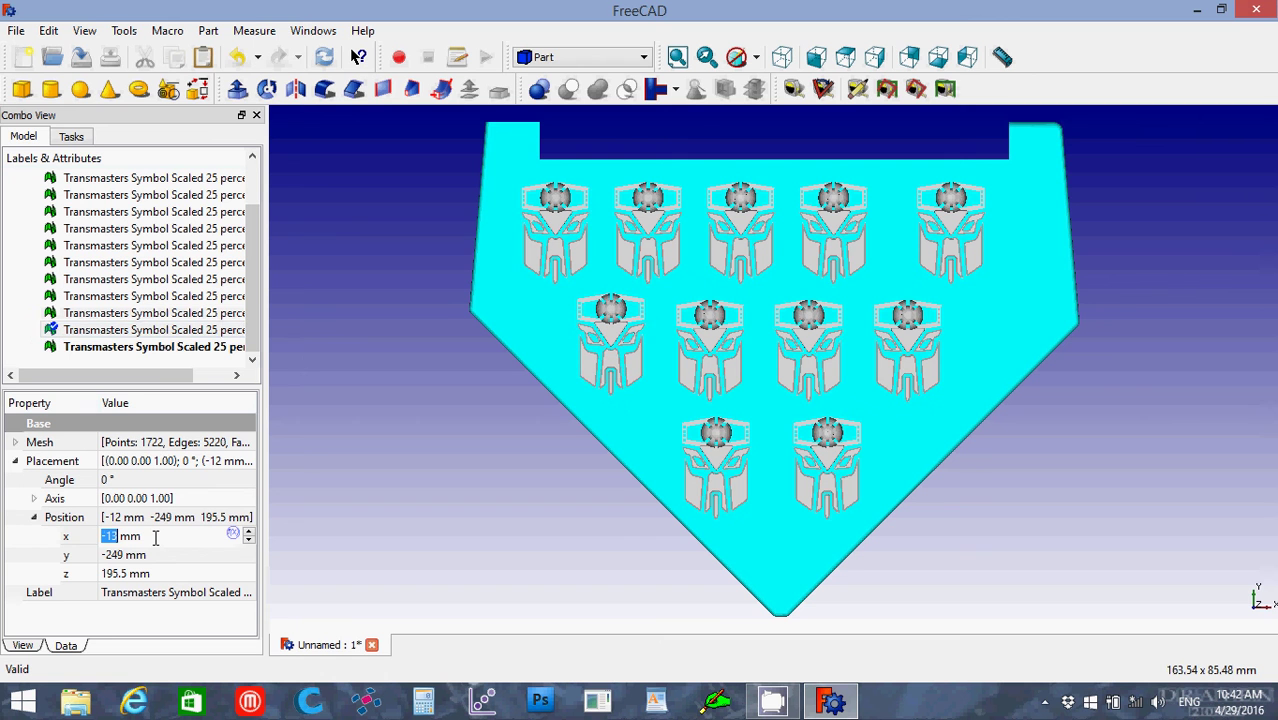
pyautogui.click(155, 313)
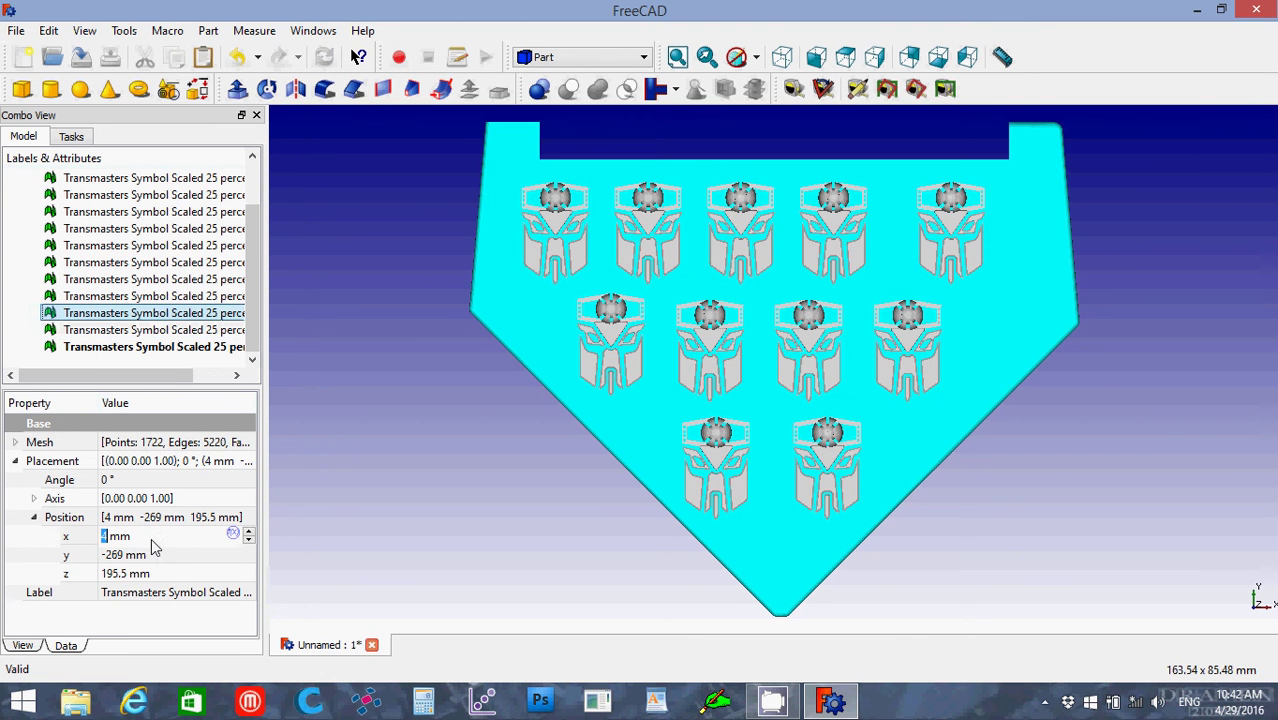
pyautogui.scroll(1, 152, 537)
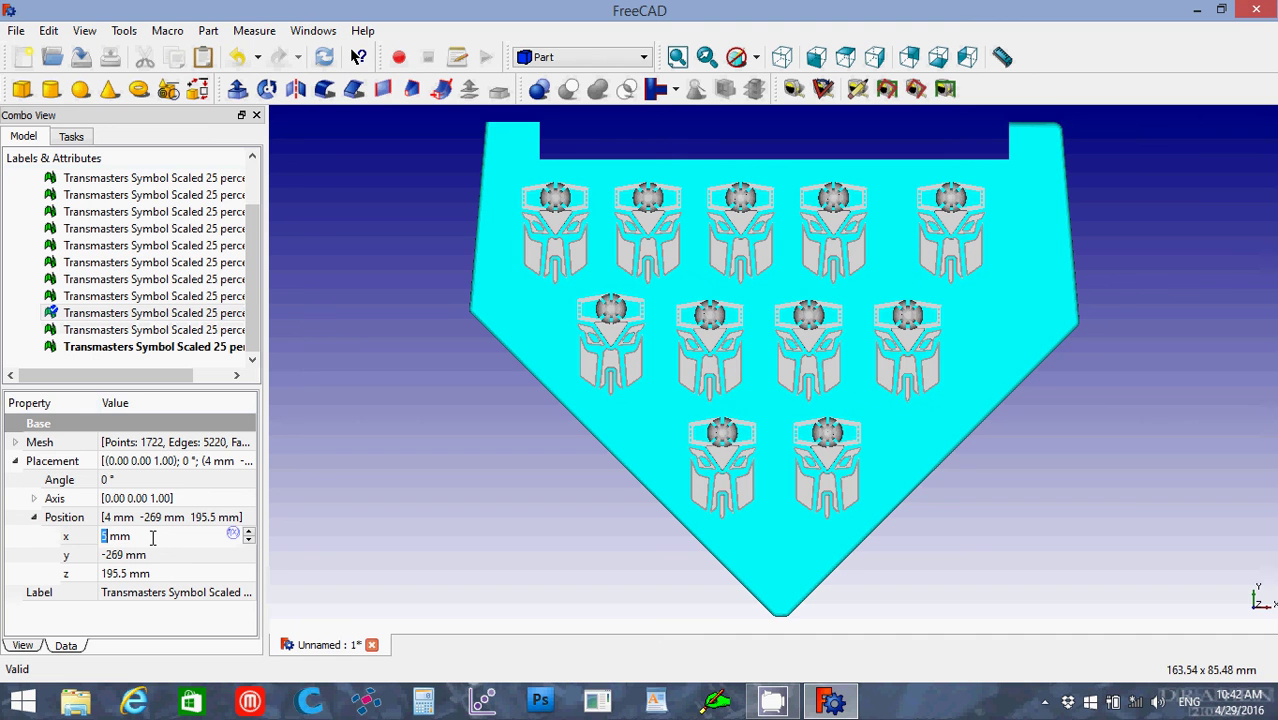
pyautogui.scroll(-1, 152, 537)
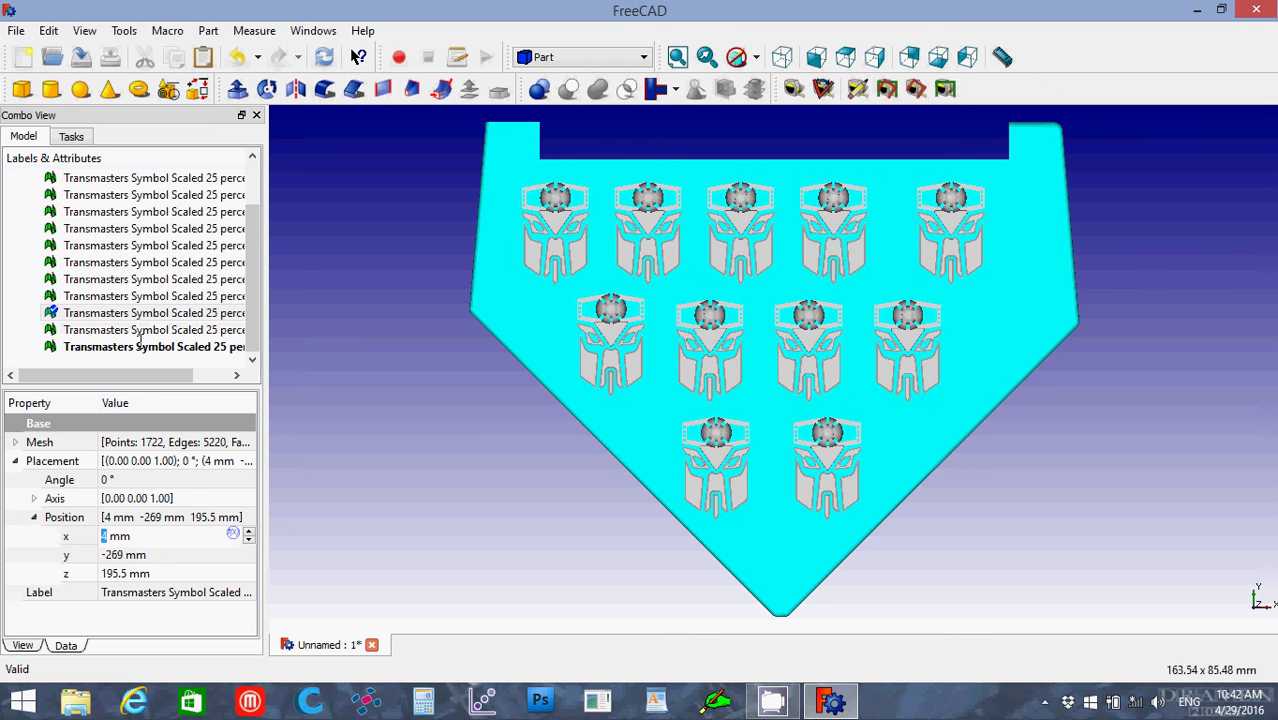
# Step: Set the X positions of the second row's last symbol to 38 mm and its third symbol to 21 mm
pyautogui.click(137, 299)
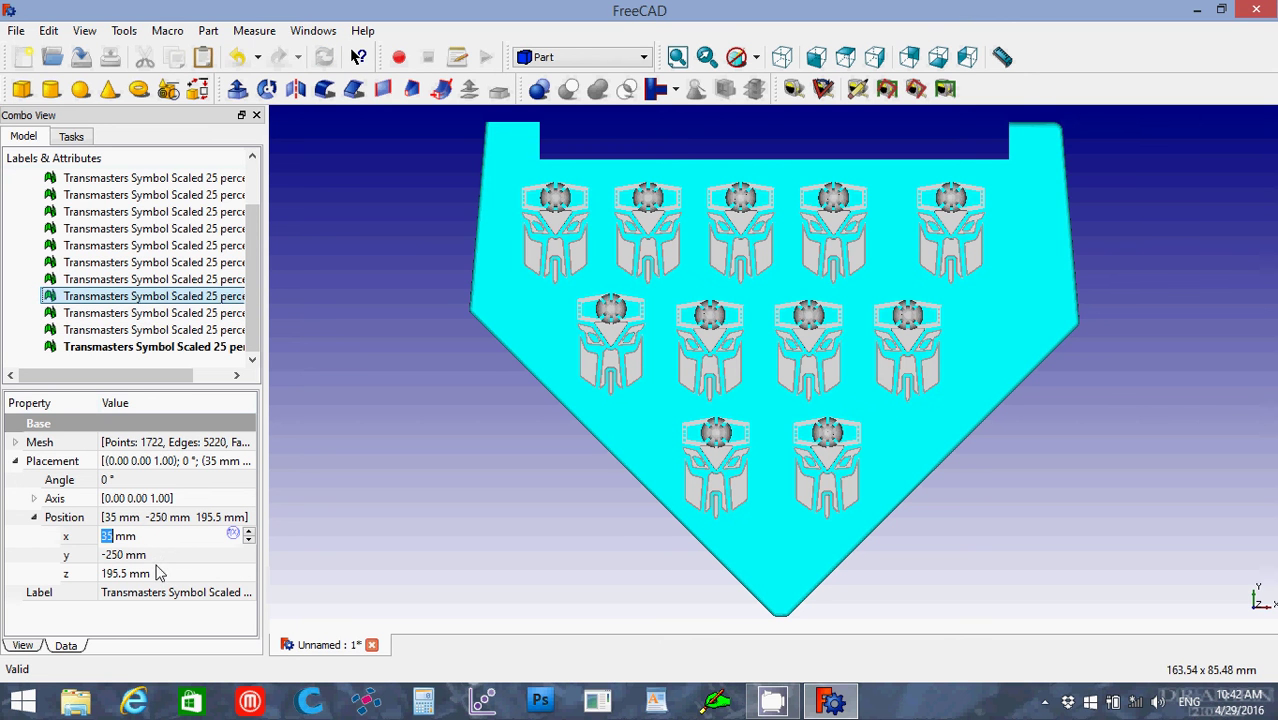
pyautogui.scroll(3, 150, 537)
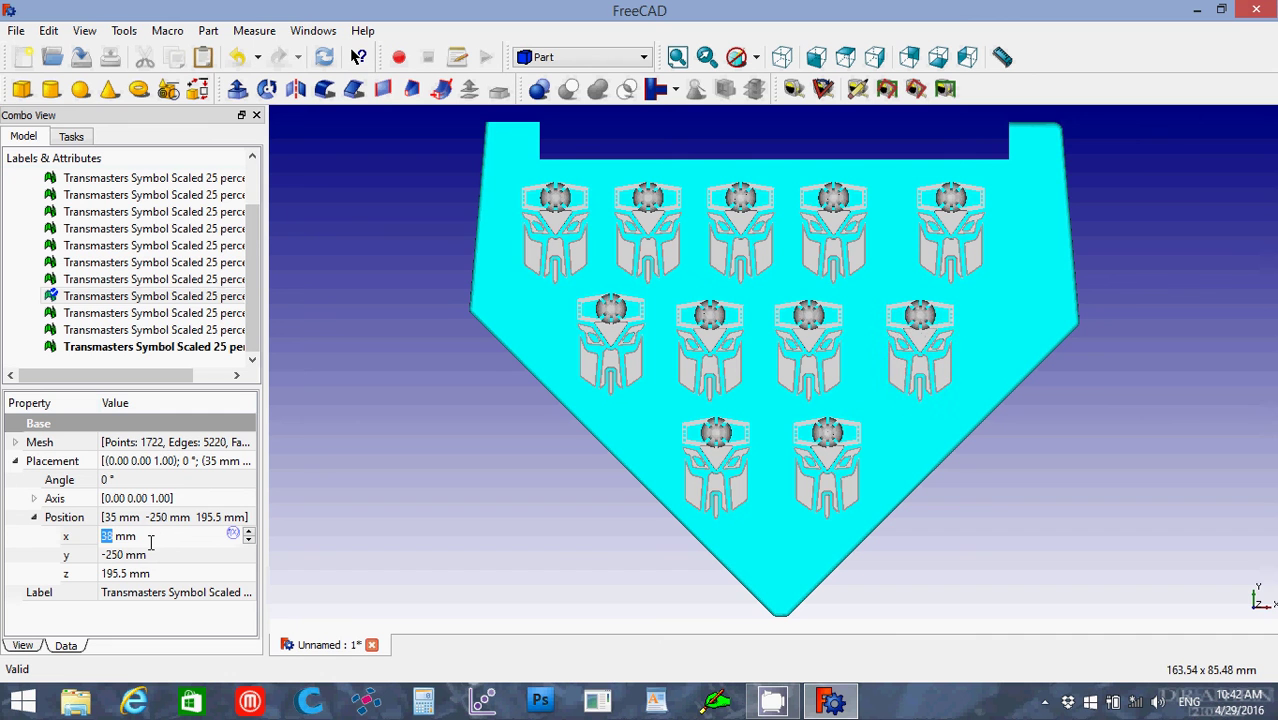
pyautogui.click(145, 282)
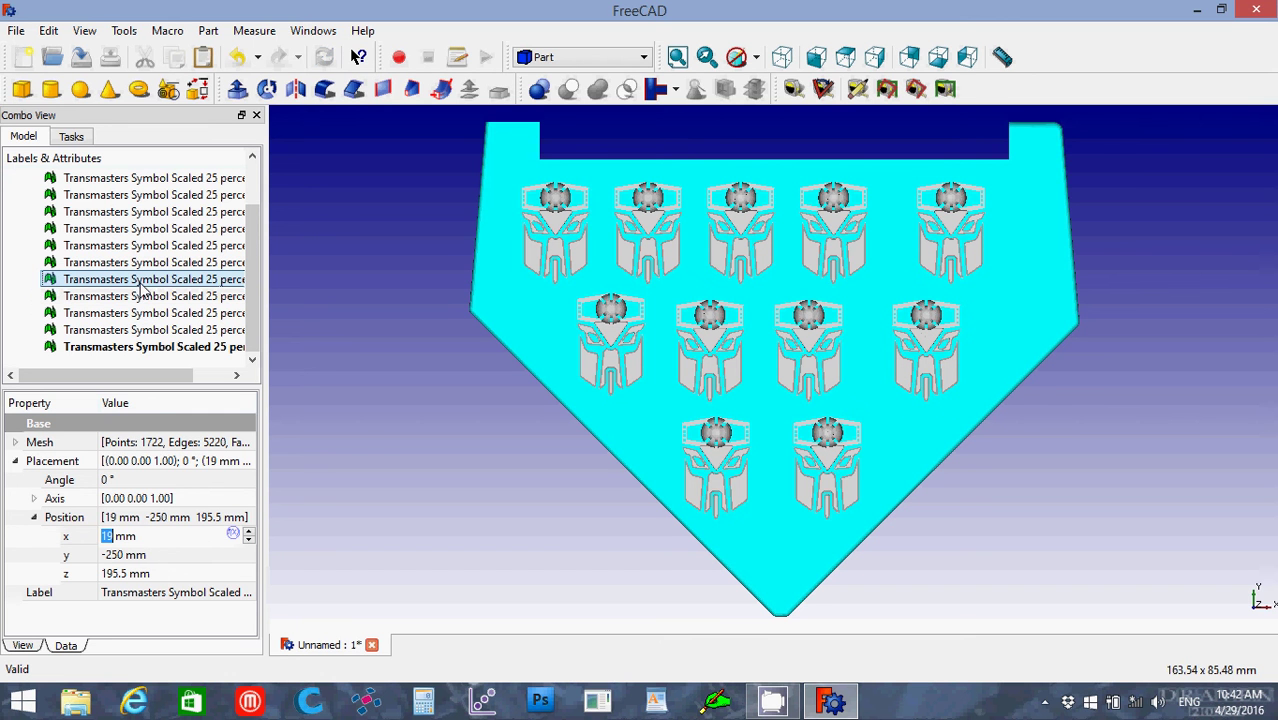
pyautogui.click(159, 535)
pyautogui.scroll(2, 159, 535)
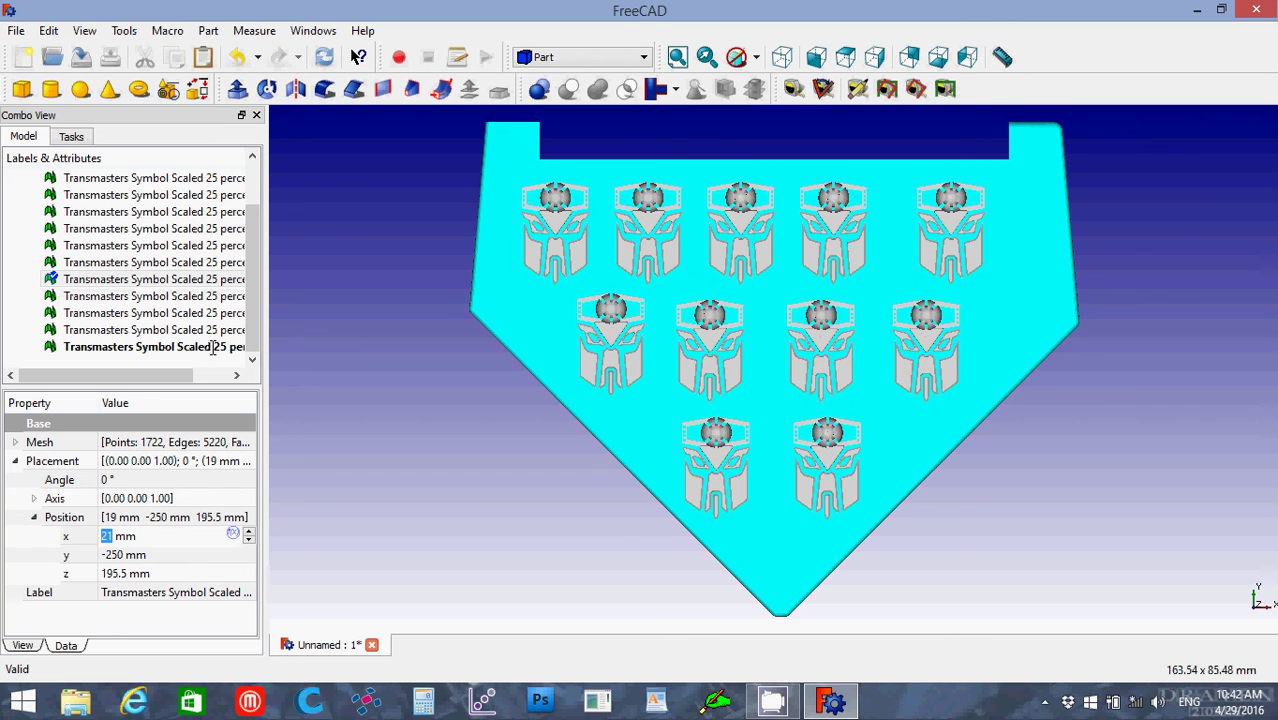
# Step: Set the X position of the first row's last symbol to 46 mm
pyautogui.click(186, 262)
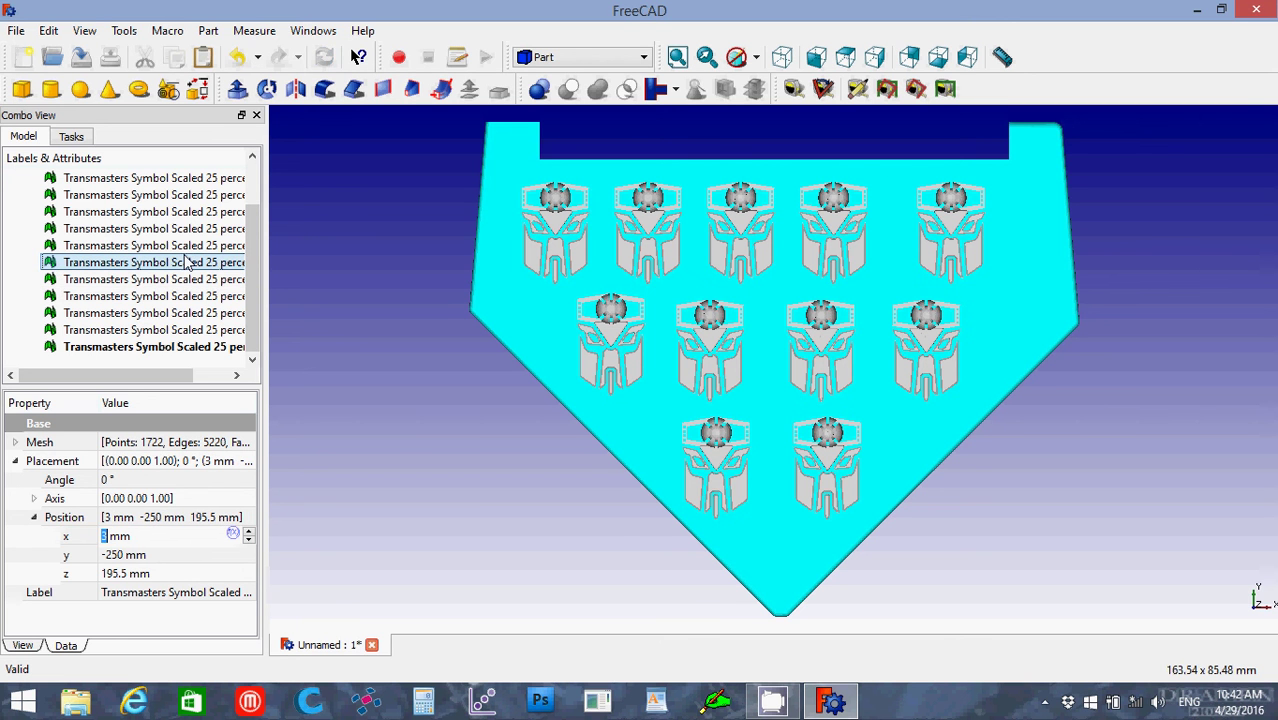
pyautogui.click(186, 246)
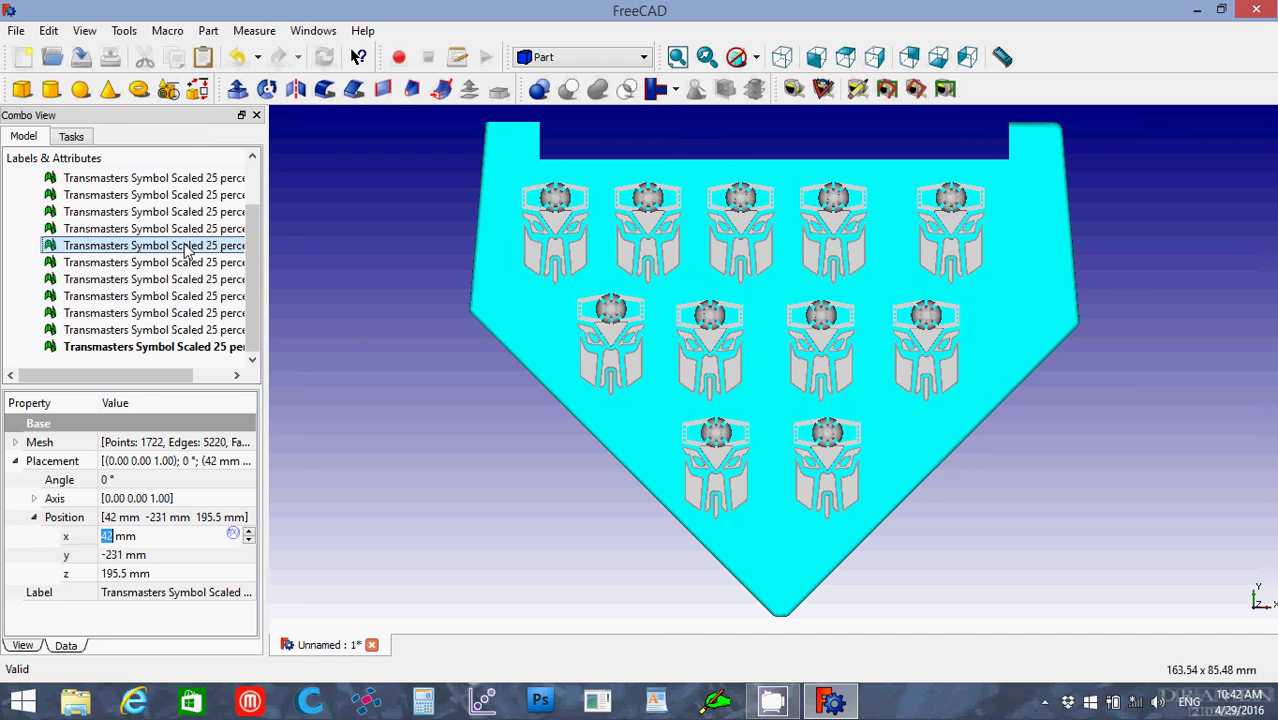
pyautogui.scroll(2, 165, 536)
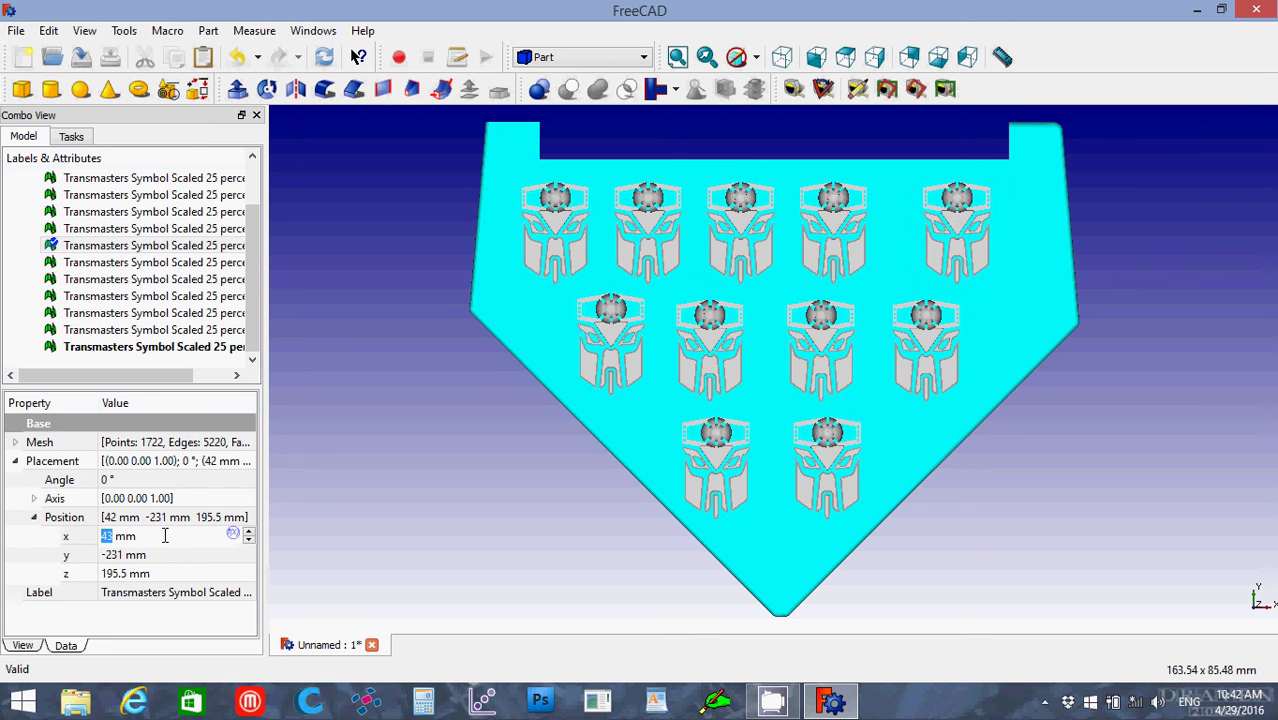
pyautogui.scroll(2, 165, 536)
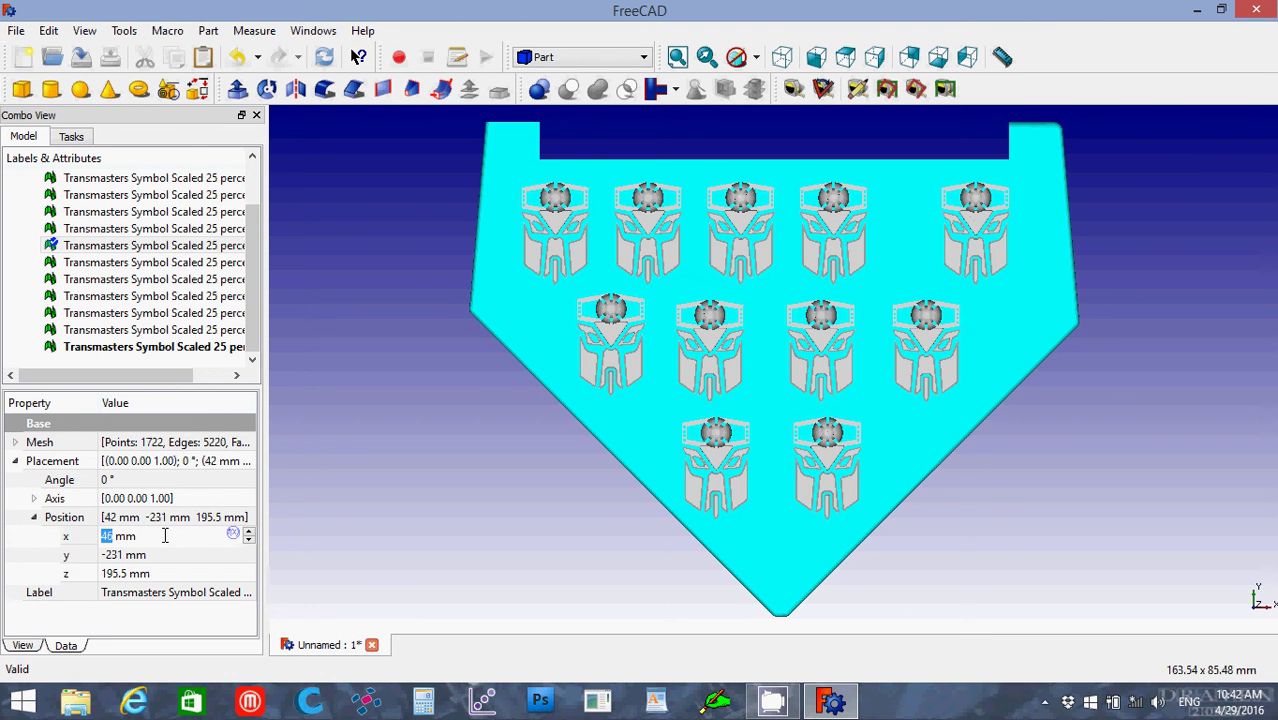
# Step: Set the X position of the first row's fourth symbol to 28 mm
pyautogui.click(143, 229)
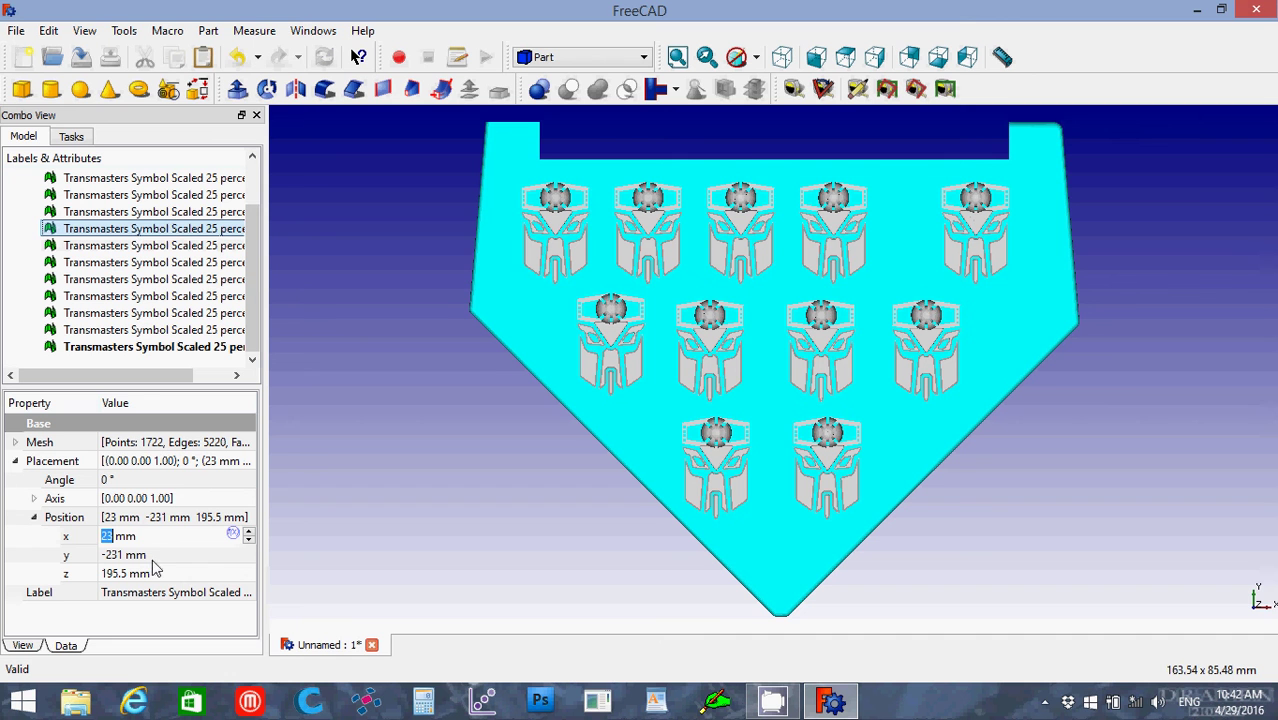
pyautogui.scroll(1, 149, 538)
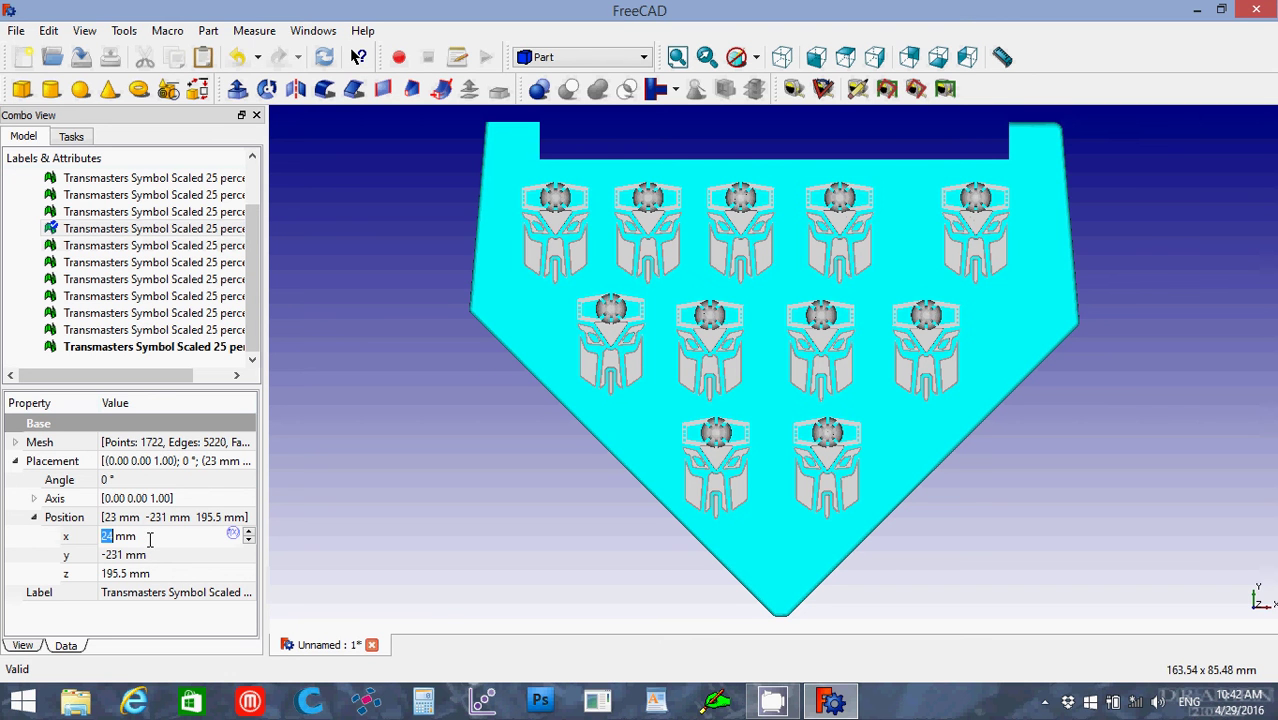
pyautogui.scroll(2, 149, 538)
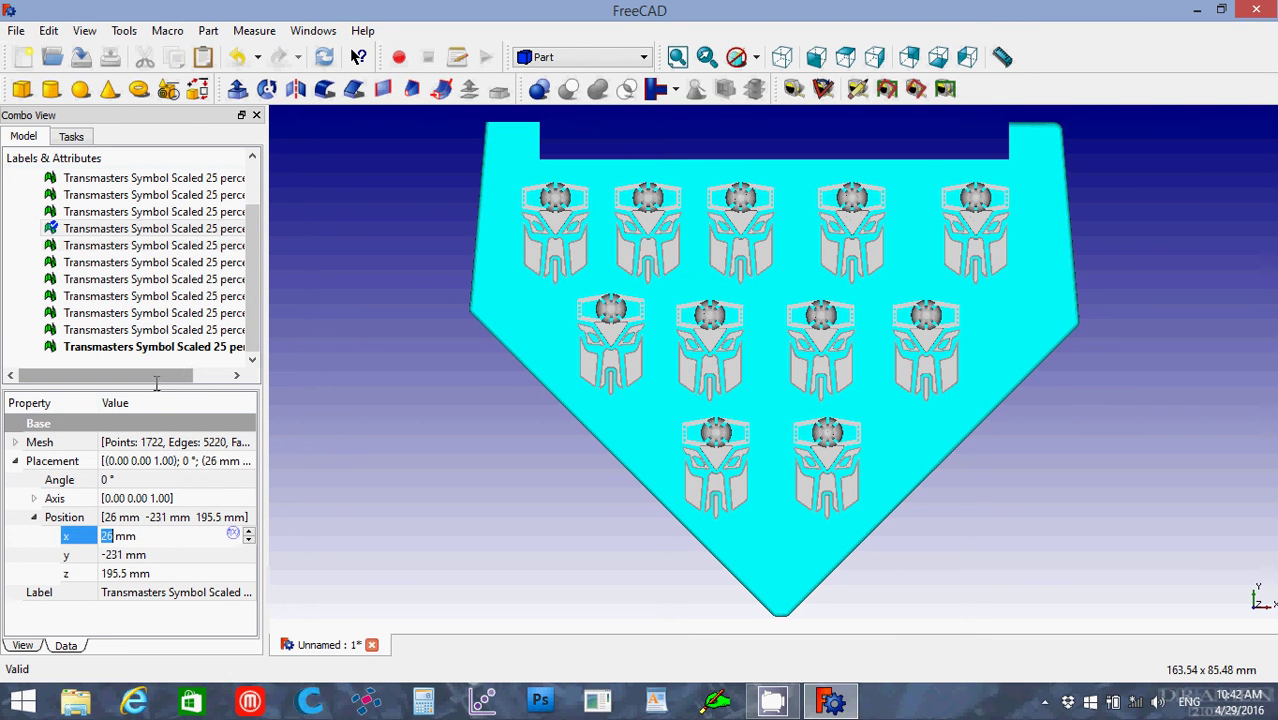
pyautogui.scroll(1, 157, 535)
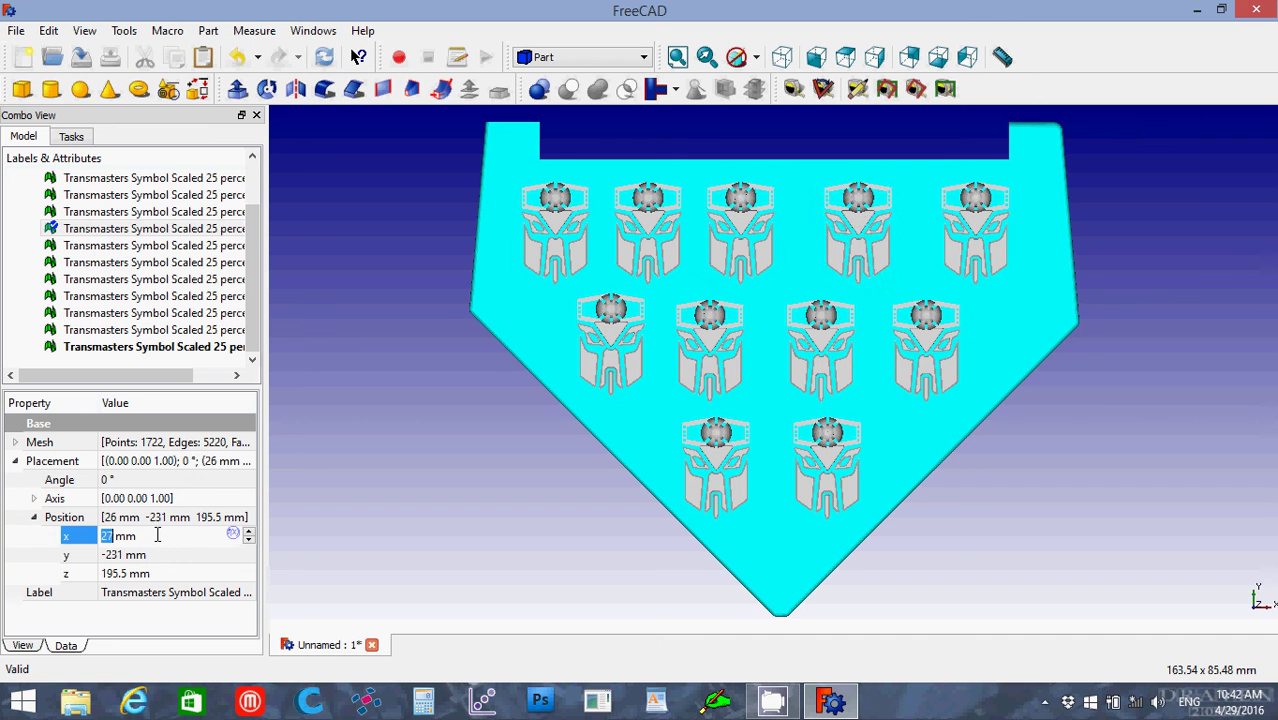
pyautogui.scroll(1, 157, 535)
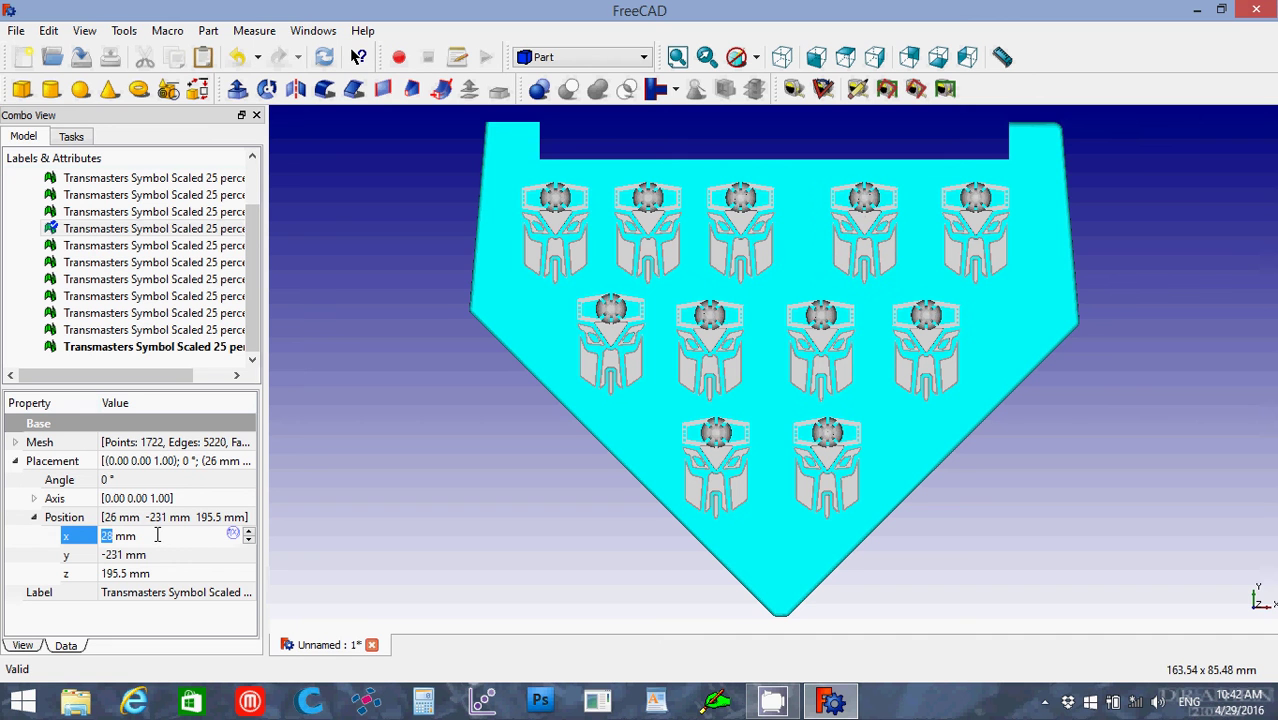
# Step: Set the X positions of the first row's third symbol to 12 mm and its second symbol to -4 mm
pyautogui.click(150, 211)
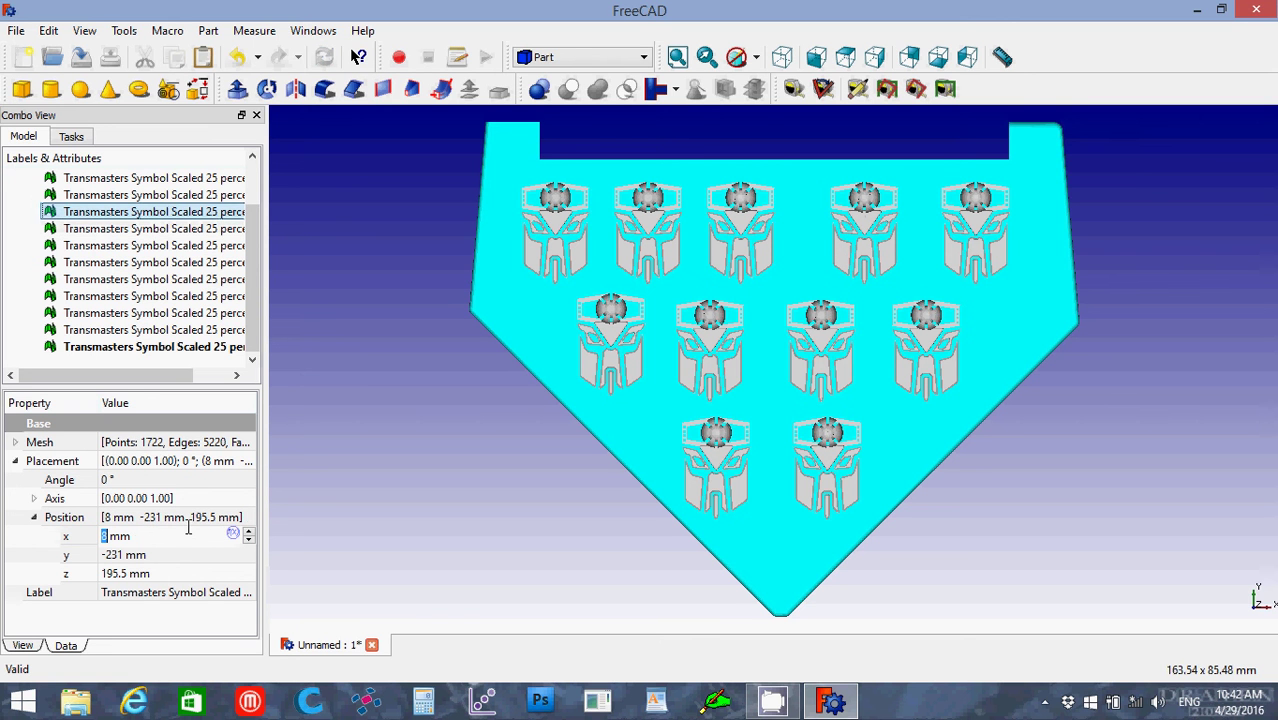
pyautogui.scroll(3, 184, 537)
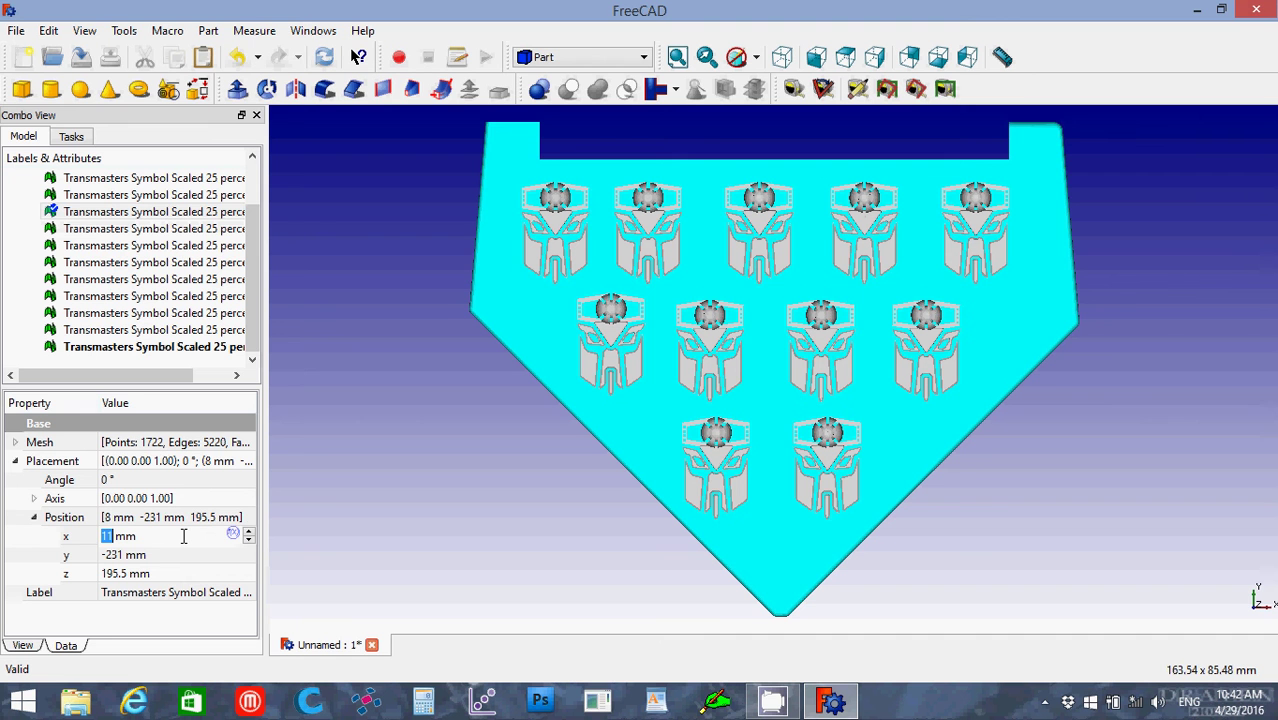
pyautogui.scroll(1, 184, 537)
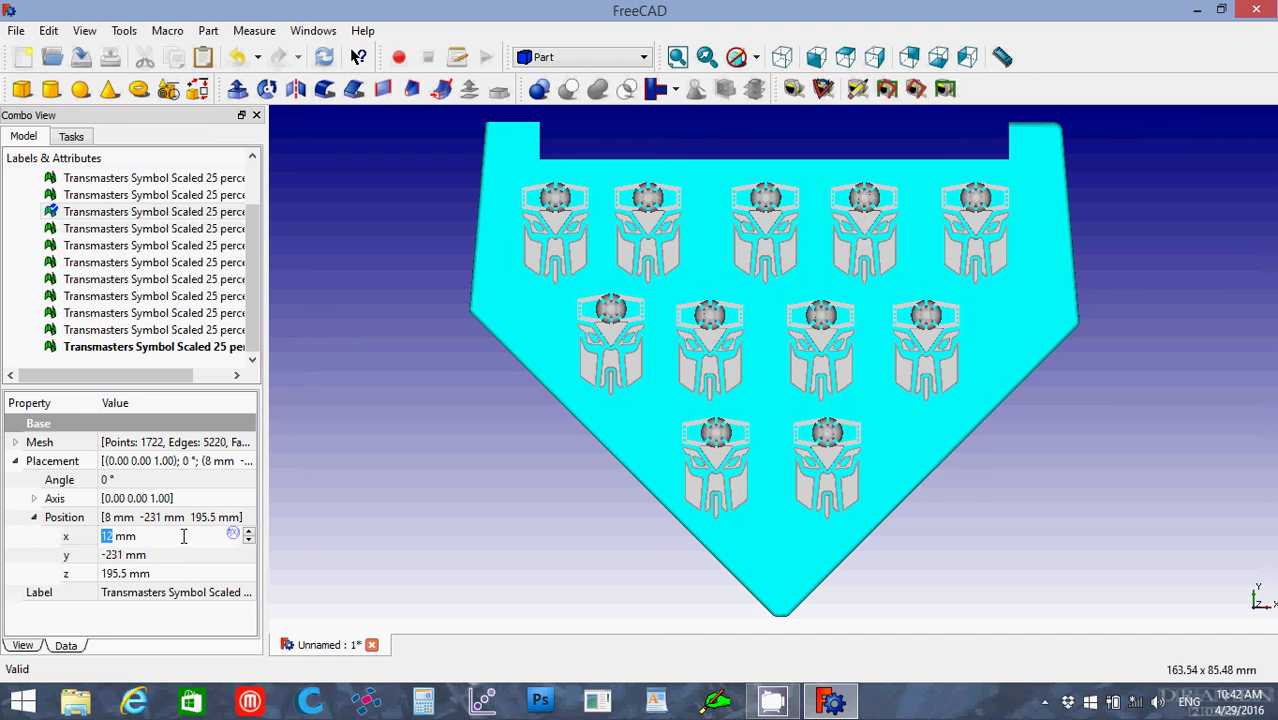
pyautogui.click(140, 198)
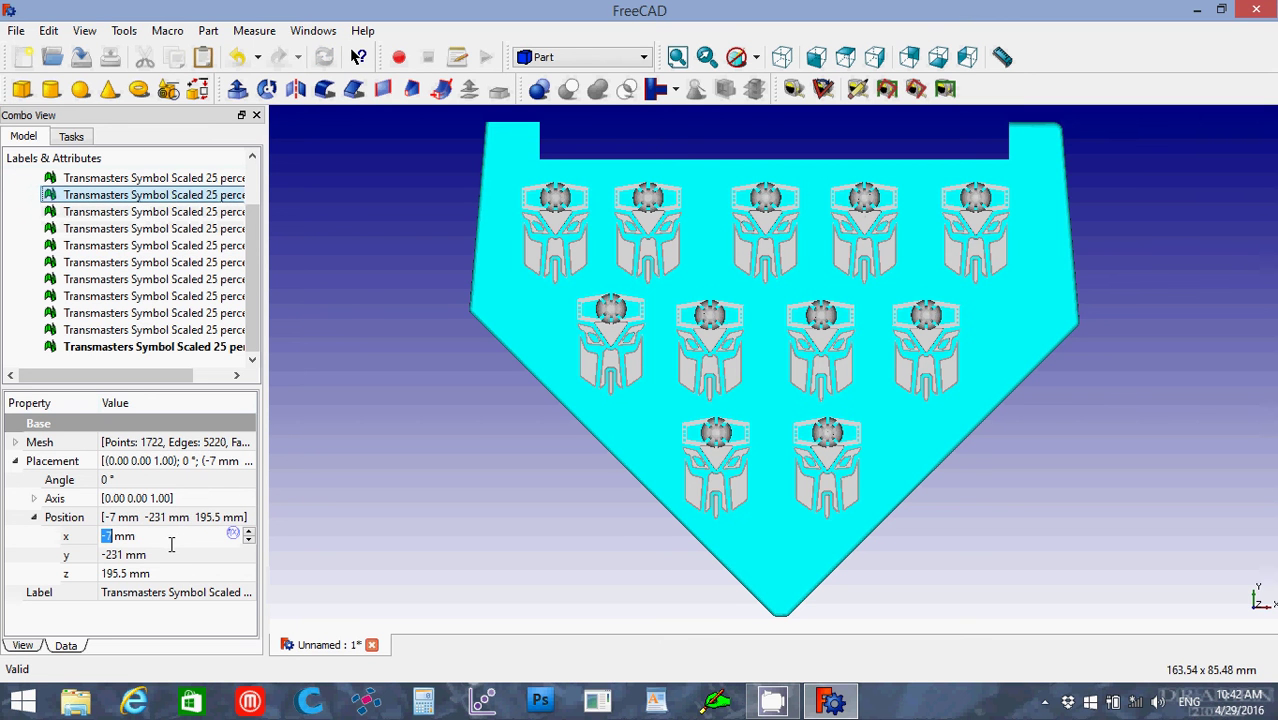
pyautogui.scroll(2, 171, 543)
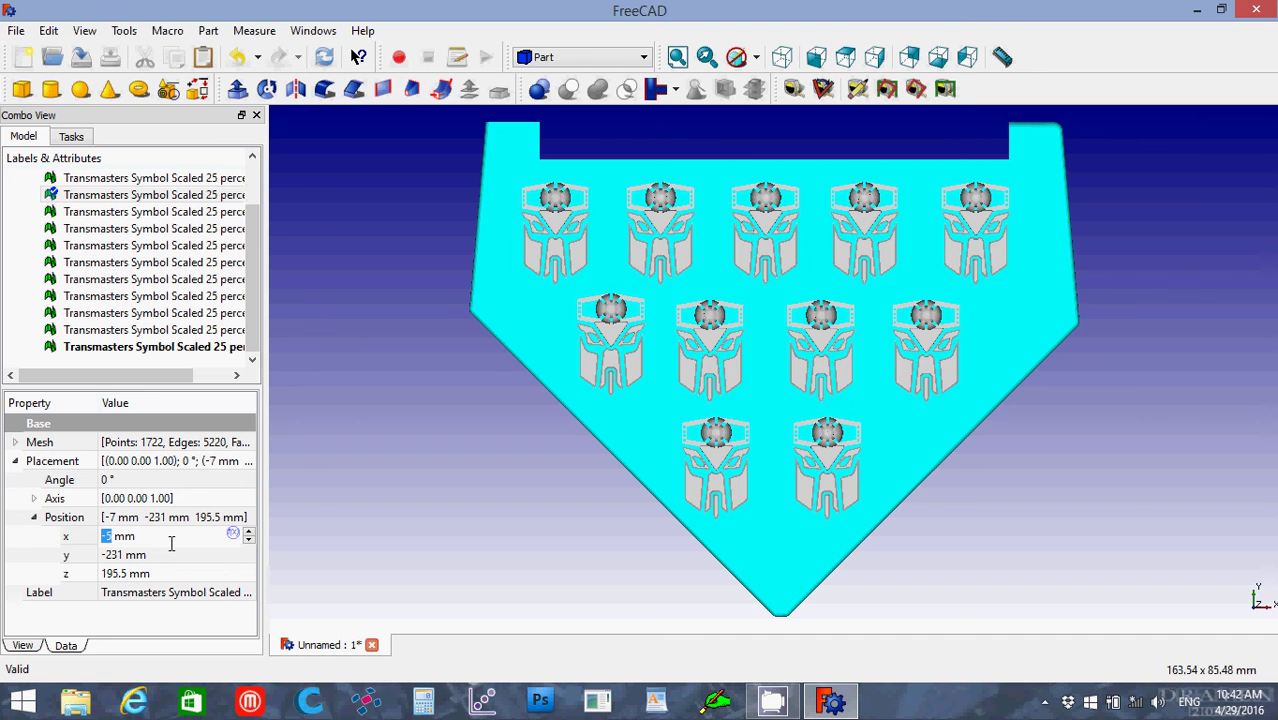
pyautogui.scroll(1, 171, 543)
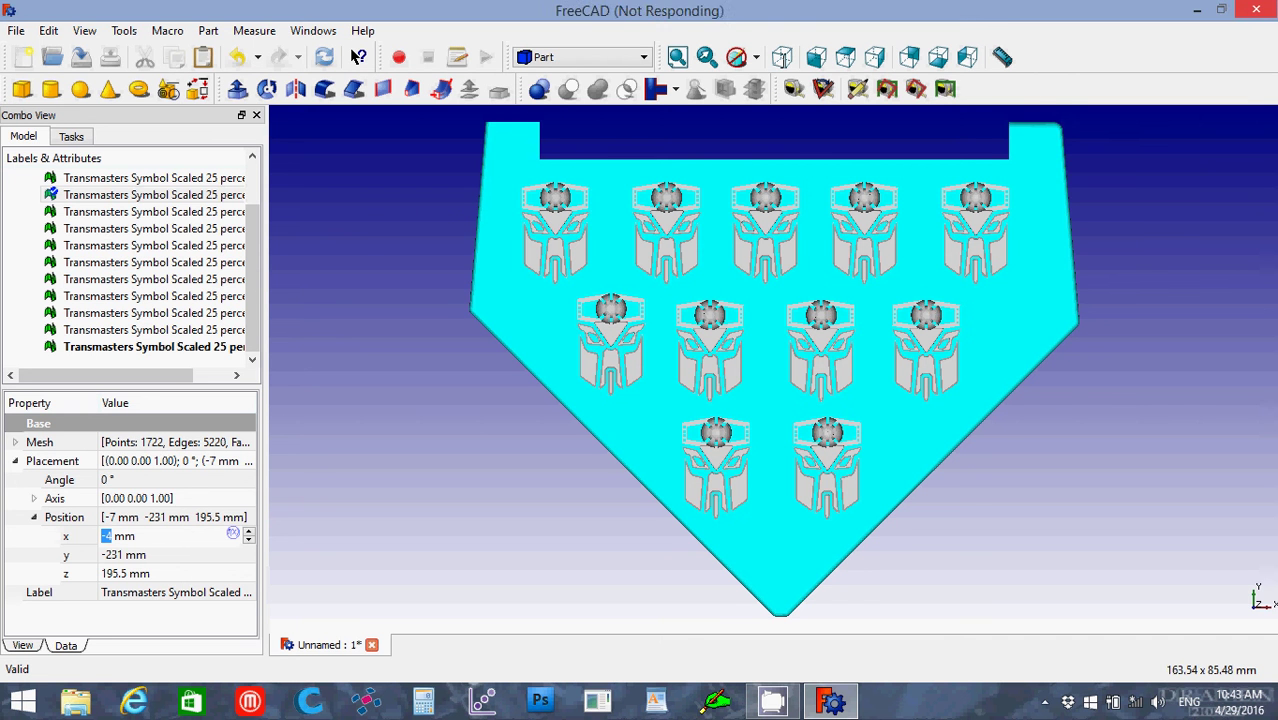
# Step: Save the document to the Desktop as TM Tie Tip in FreeCAD Document format
pyautogui.click(782, 57)
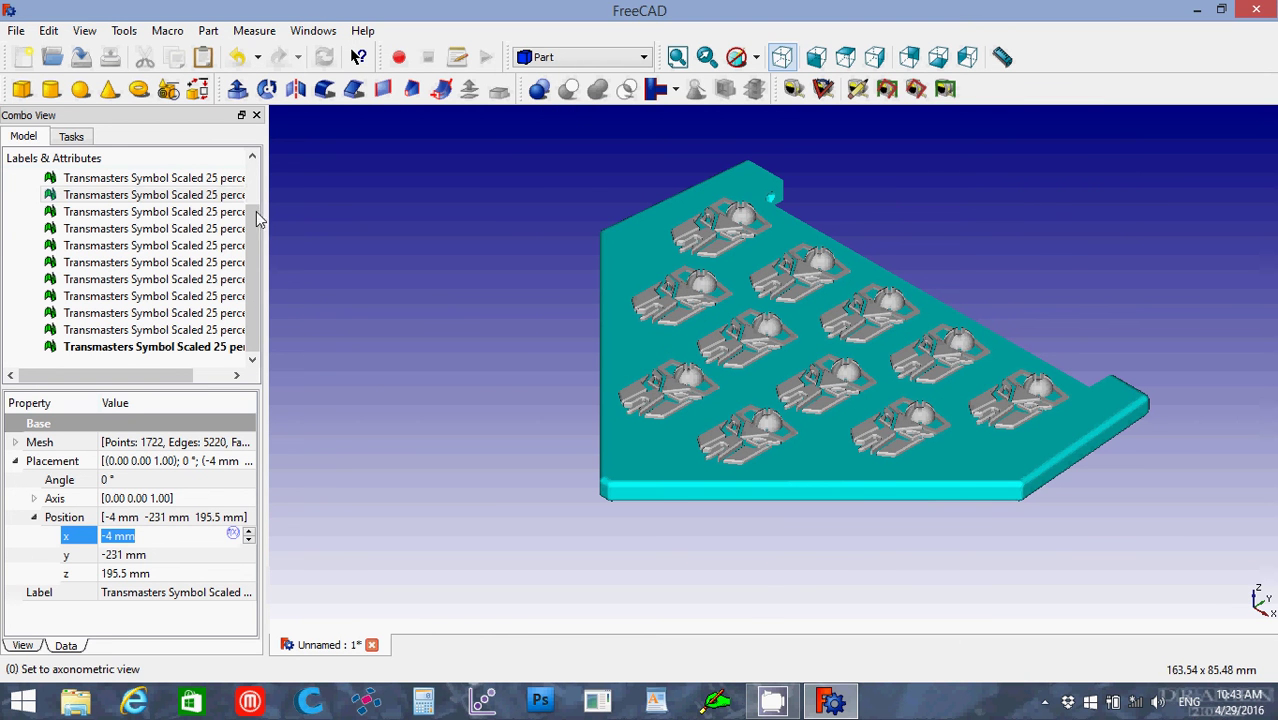
pyautogui.click(16, 31)
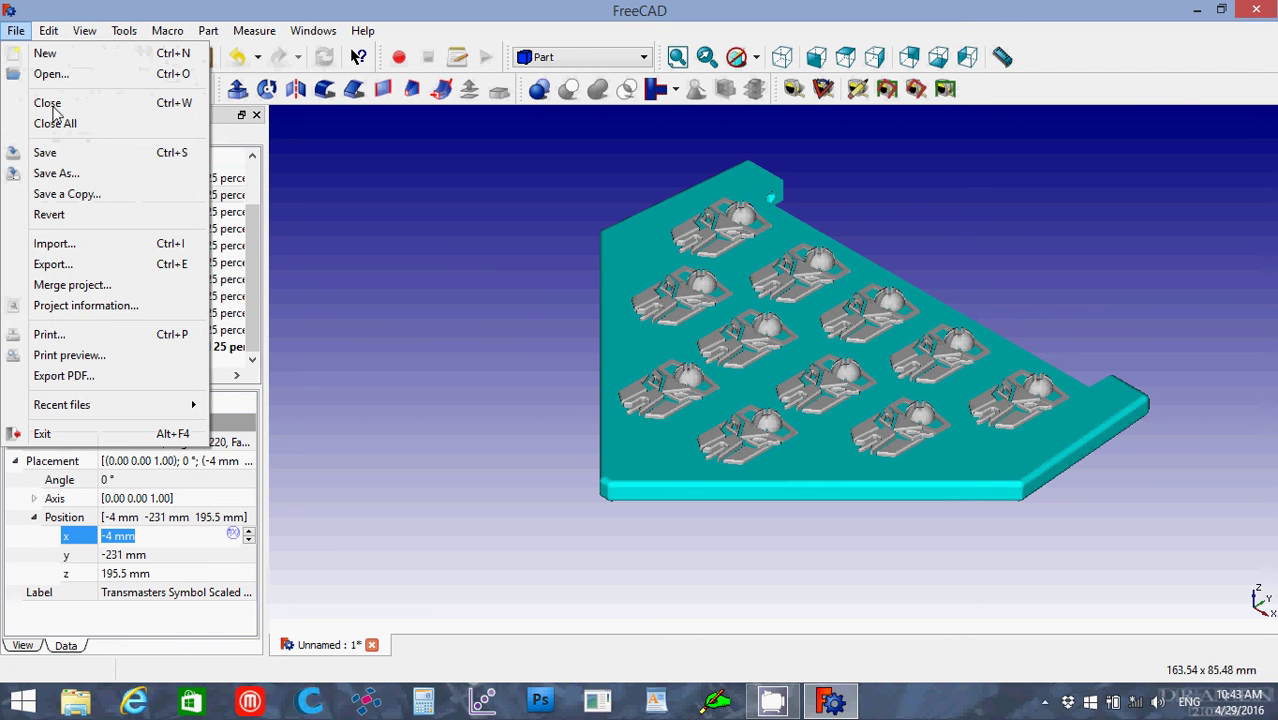
pyautogui.click(99, 173)
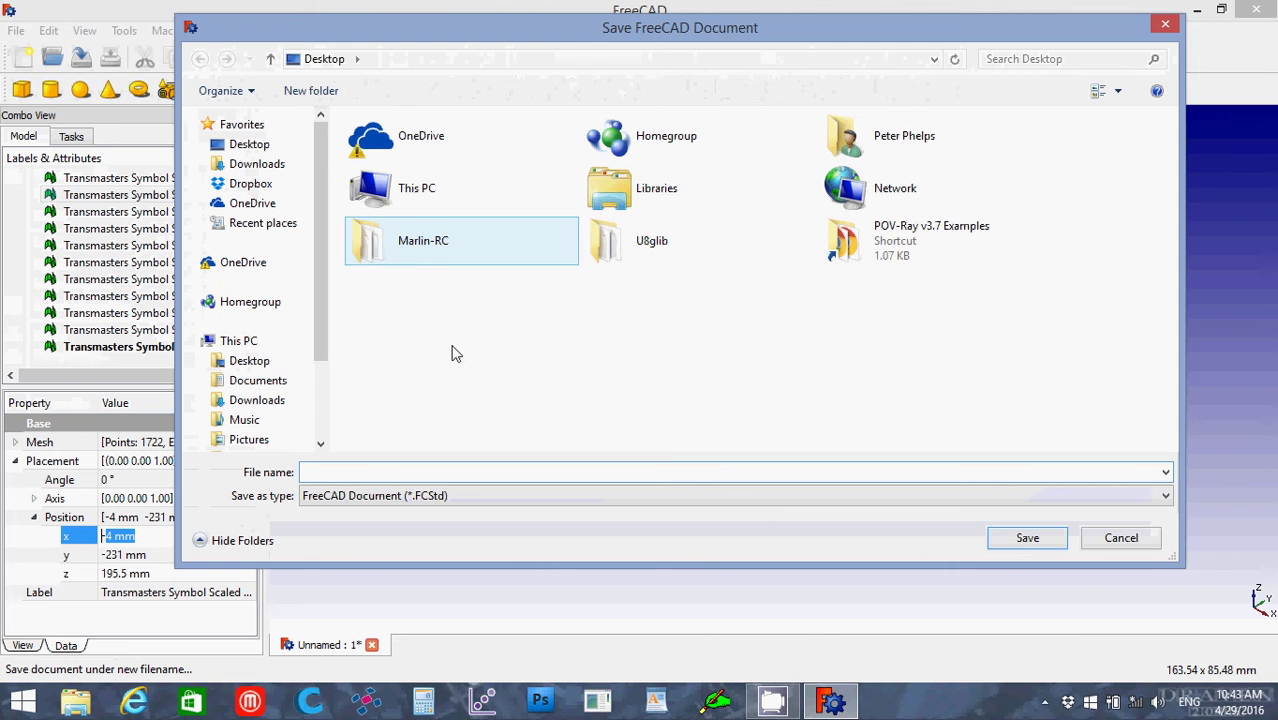
pyautogui.click(250, 362)
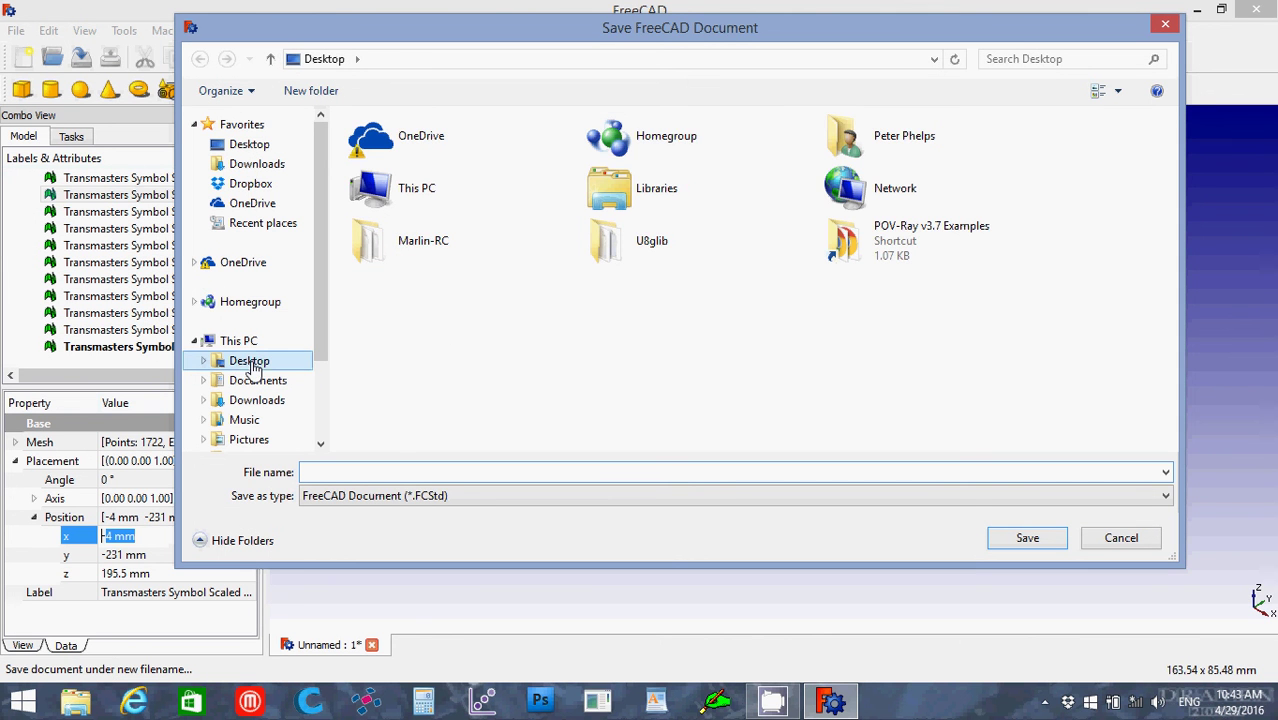
pyautogui.click(404, 474)
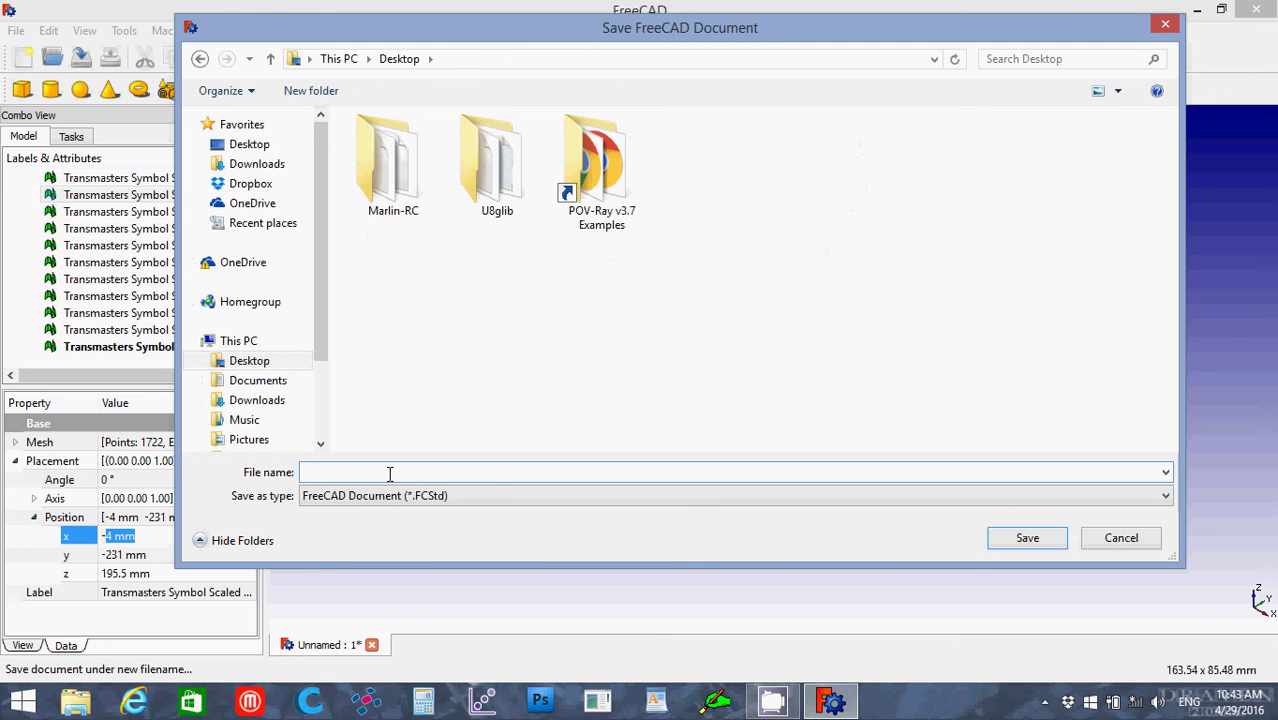
pyautogui.write('TM Tie Tip')
pyautogui.press('Return')
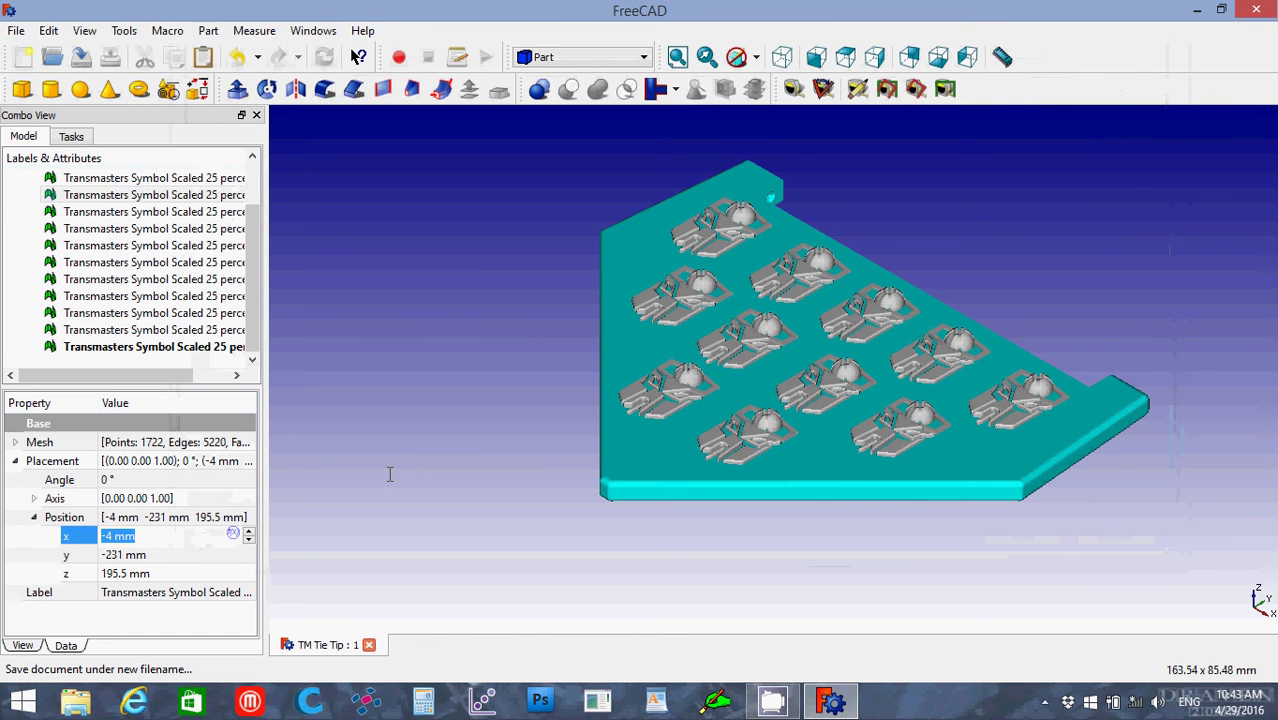
# Step: Export the V2 Tip and all the Transmasters symbol meshes together to the Desktop as an STL mesh named TM Tie Tip
pyautogui.click(252, 310)
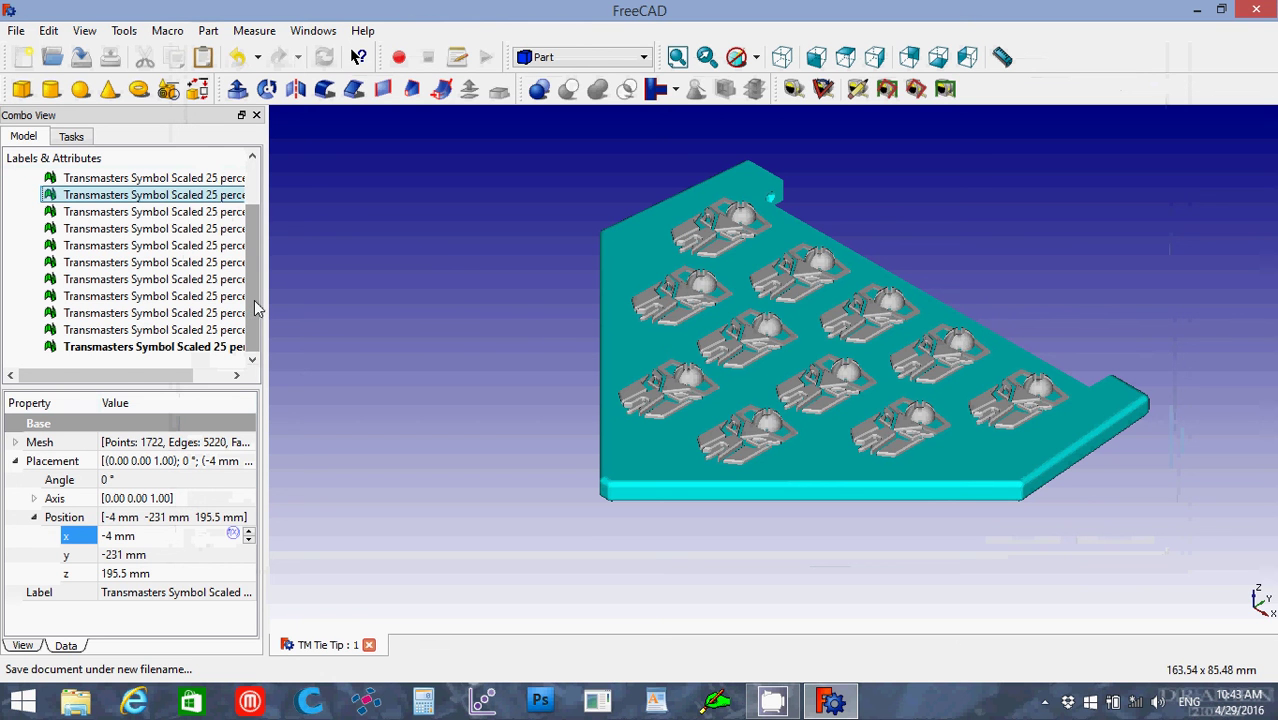
pyautogui.scroll(1, 254, 305)
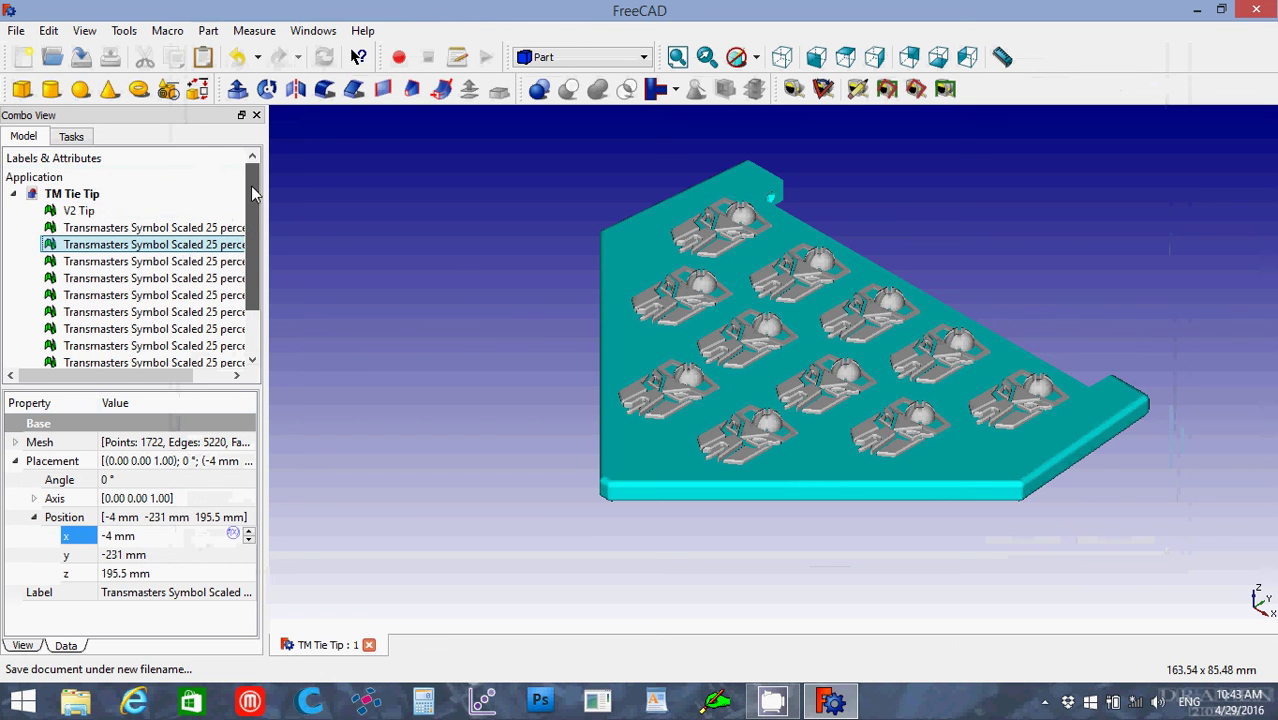
pyautogui.click(88, 211)
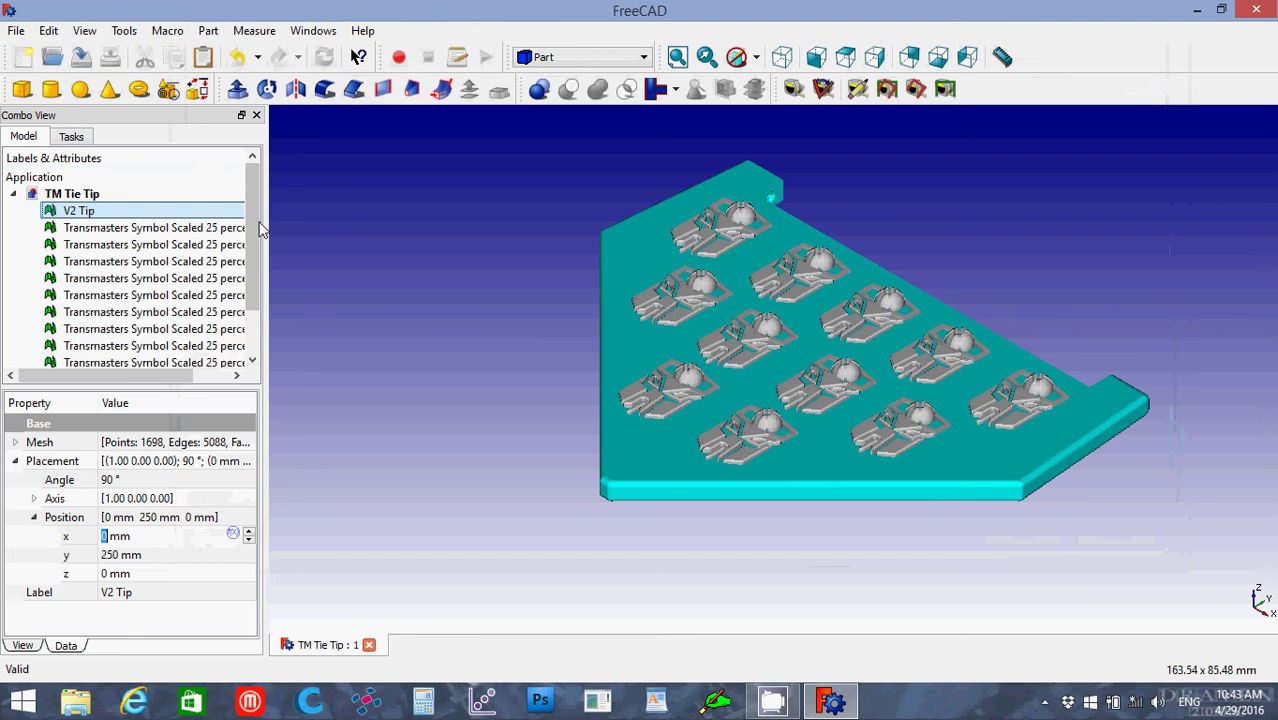
pyautogui.scroll(-1, 251, 309)
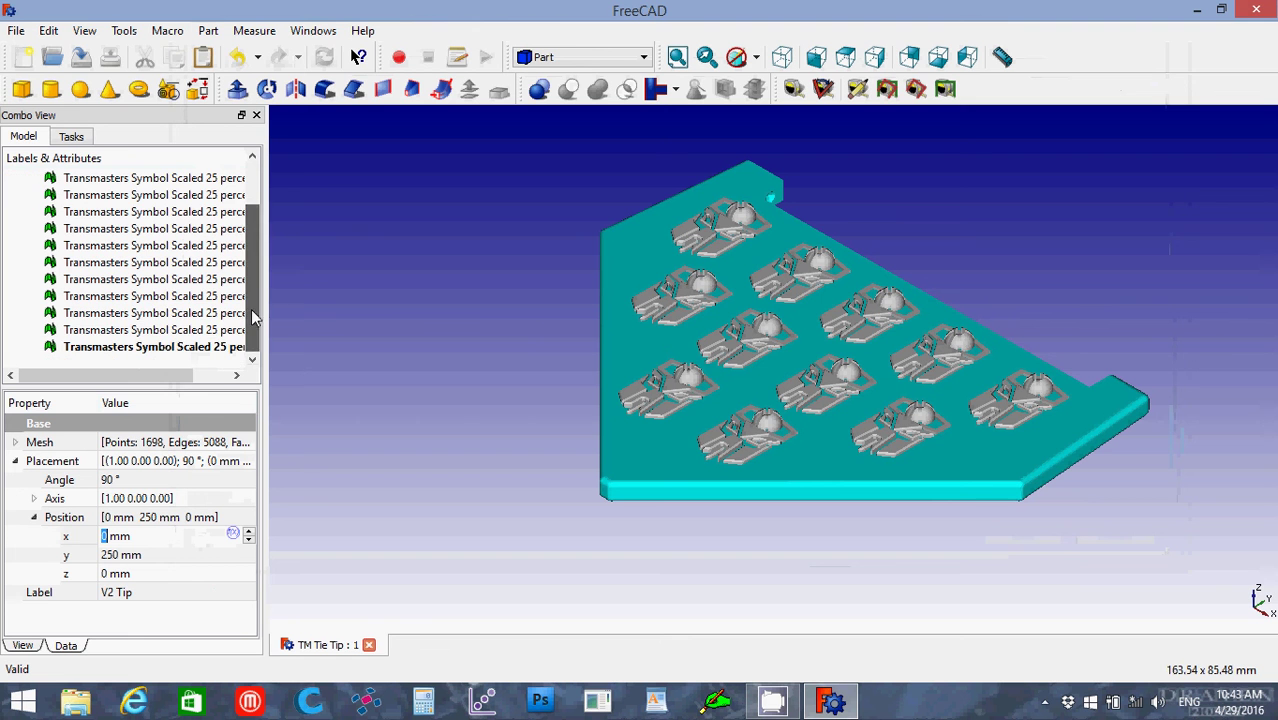
pyautogui.keyDown('shift'); pyautogui.click(166, 348); pyautogui.keyUp('shift')
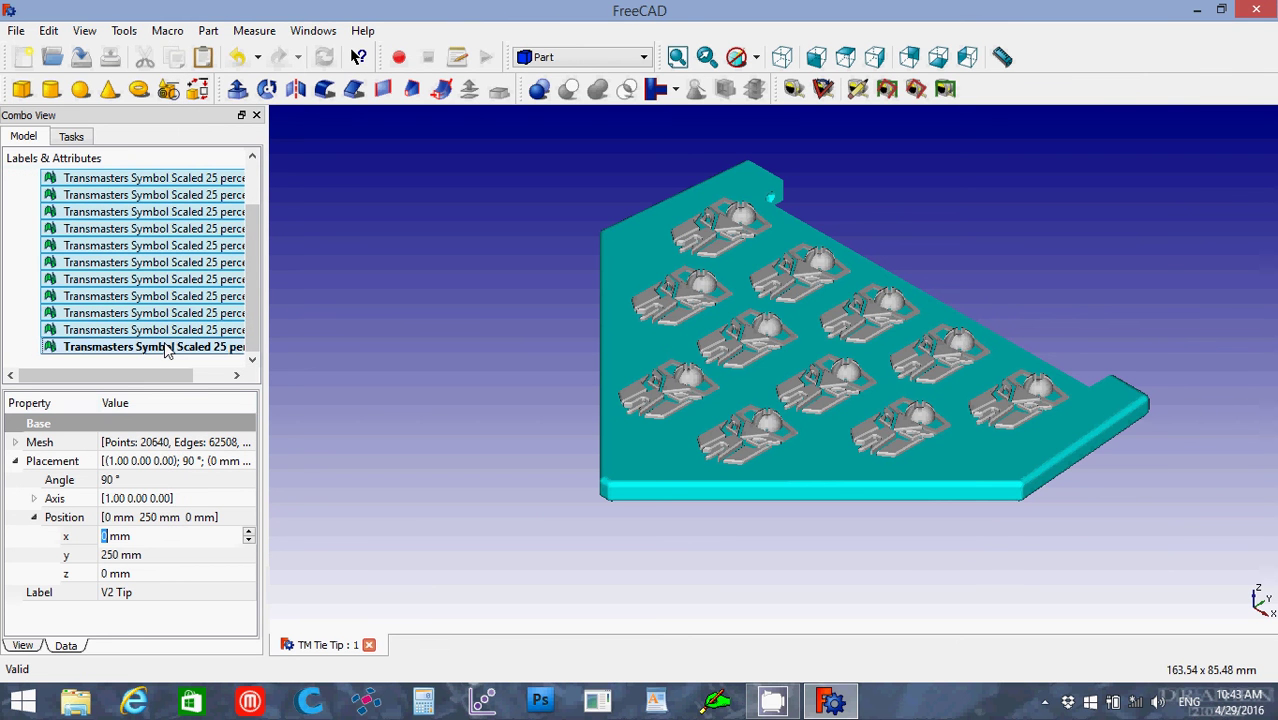
pyautogui.click(16, 31)
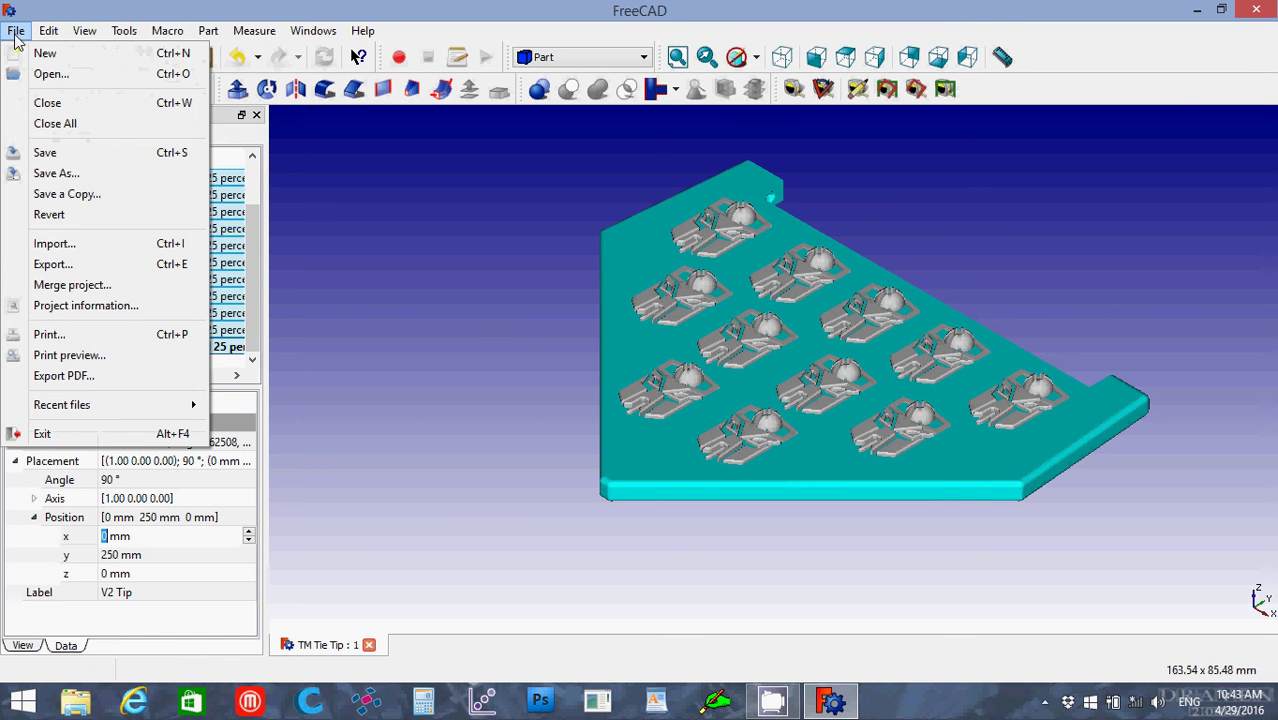
pyautogui.click(118, 268)
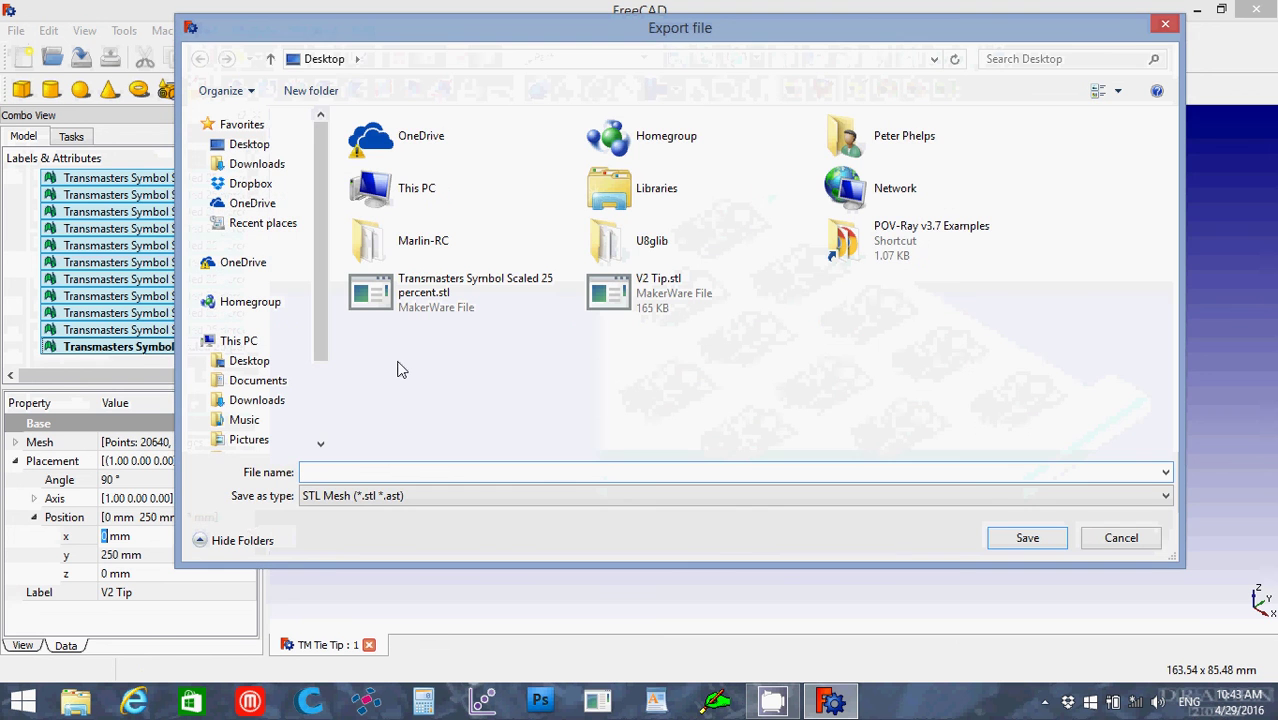
pyautogui.click(467, 470)
pyautogui.write('TM')
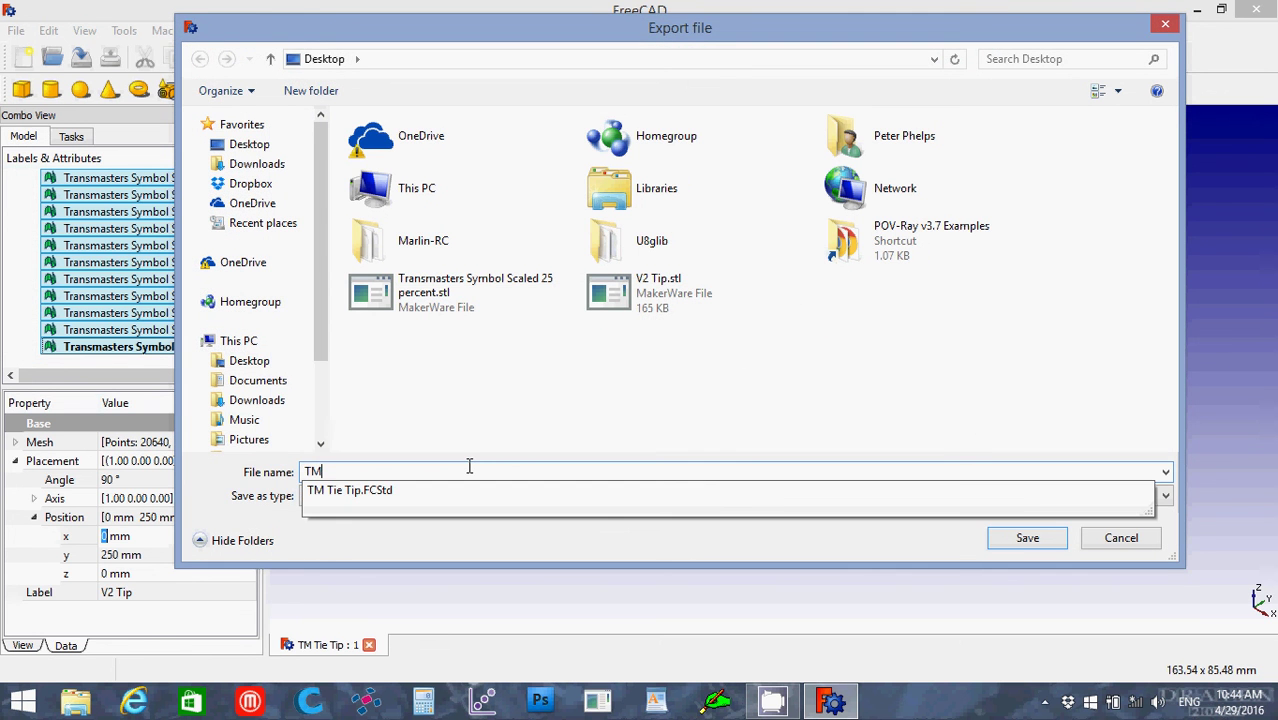
pyautogui.write(' Tie Tip')
pyautogui.press('Return')
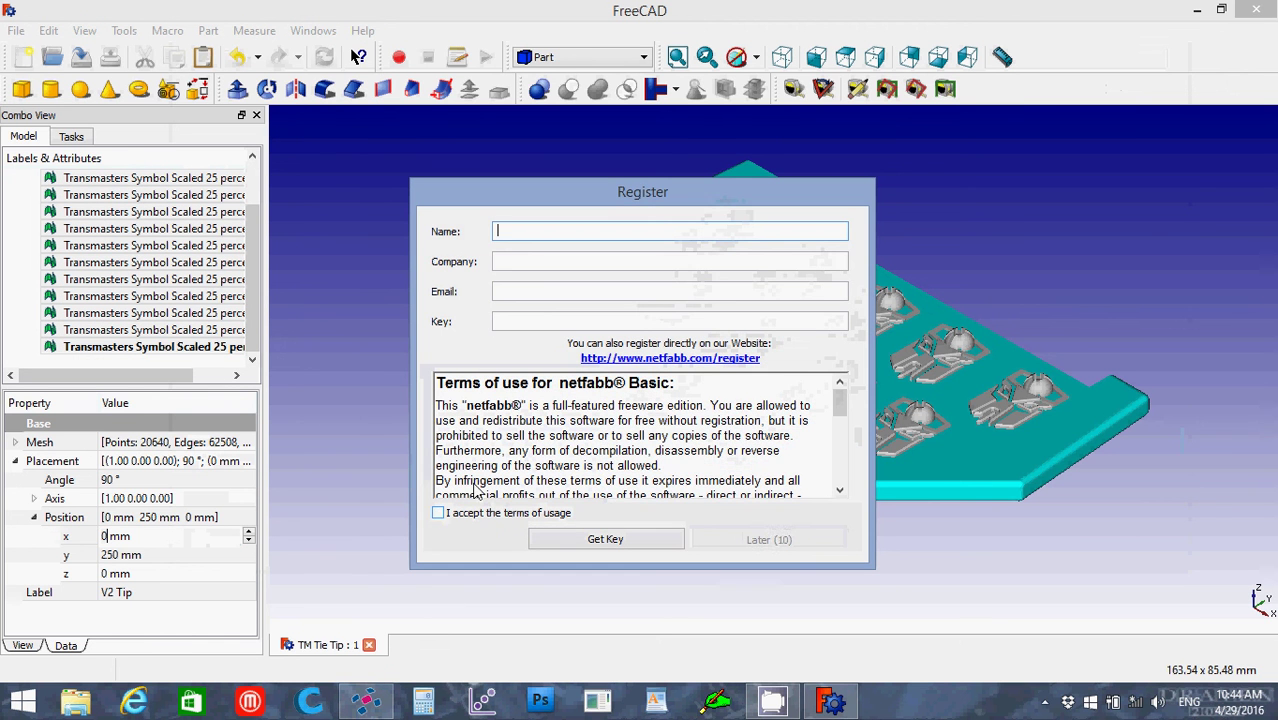
# Step: Switch to netfabb Basic, accepting the terms of usage and postponing registration, and add the part TM Tie Tip.stl from the Desktop
pyautogui.click(441, 514)
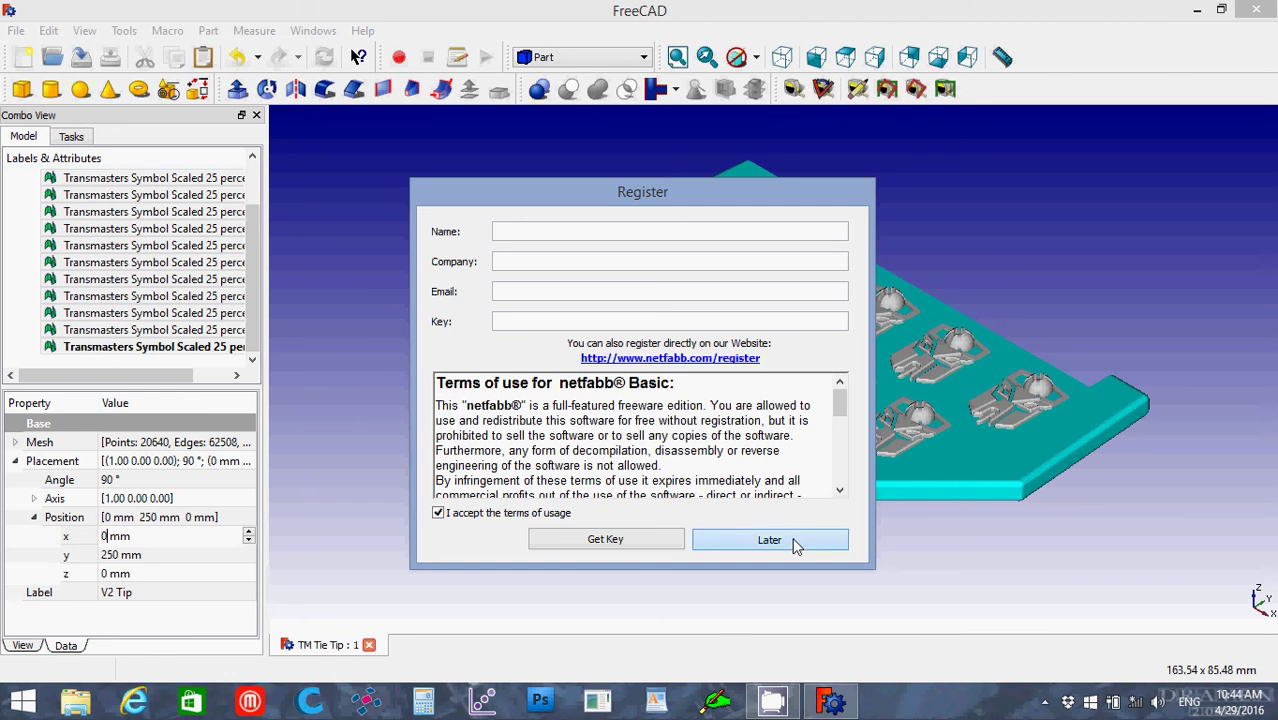
pyautogui.click(792, 540)
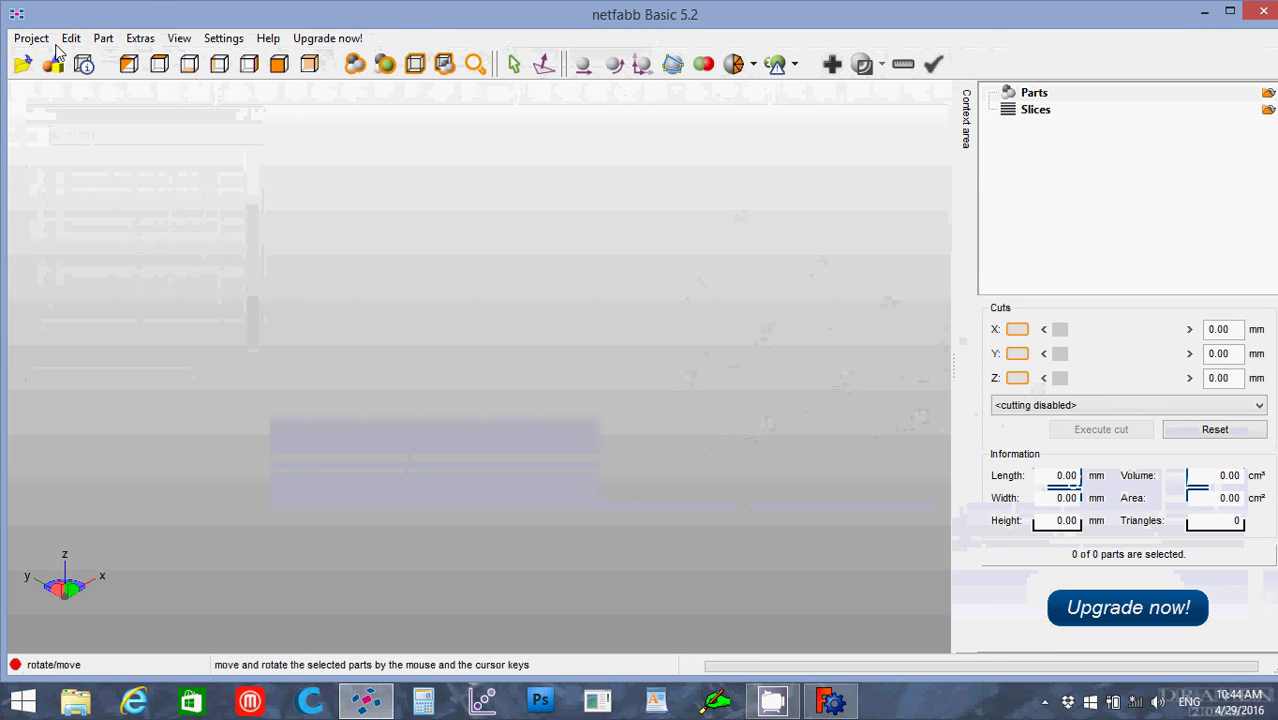
pyautogui.click(103, 39)
pyautogui.click(120, 61)
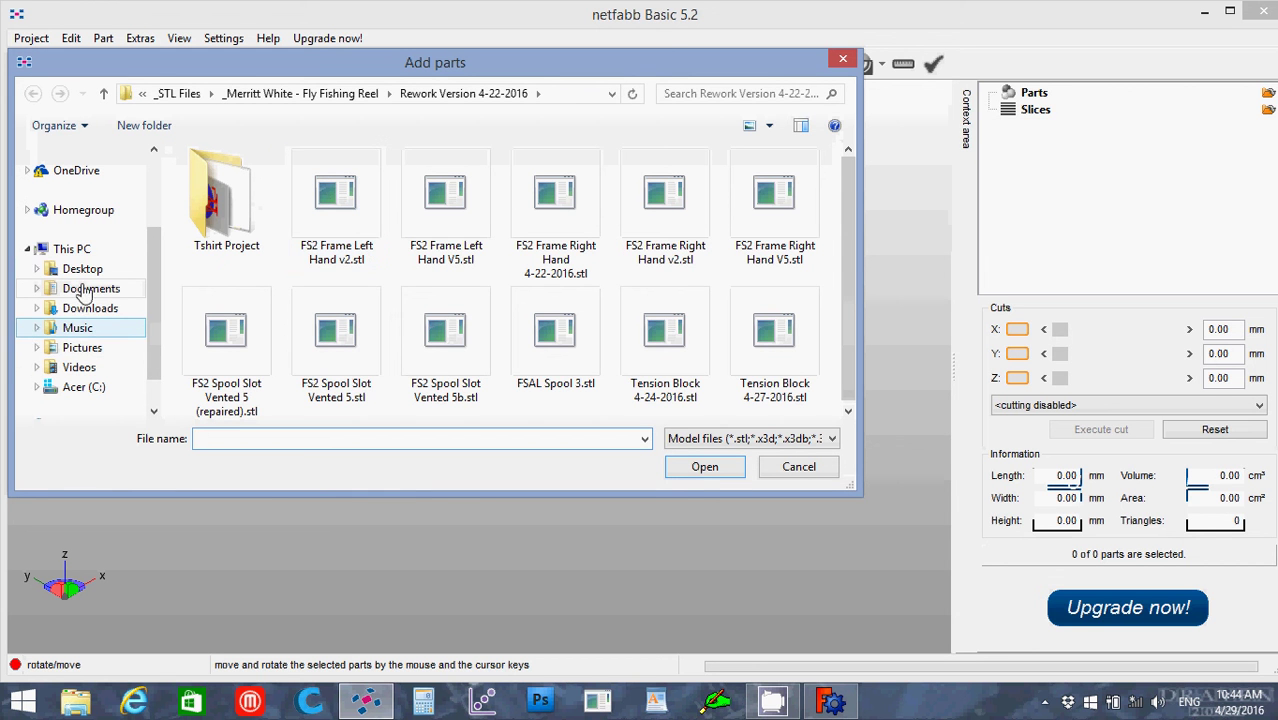
pyautogui.click(82, 268)
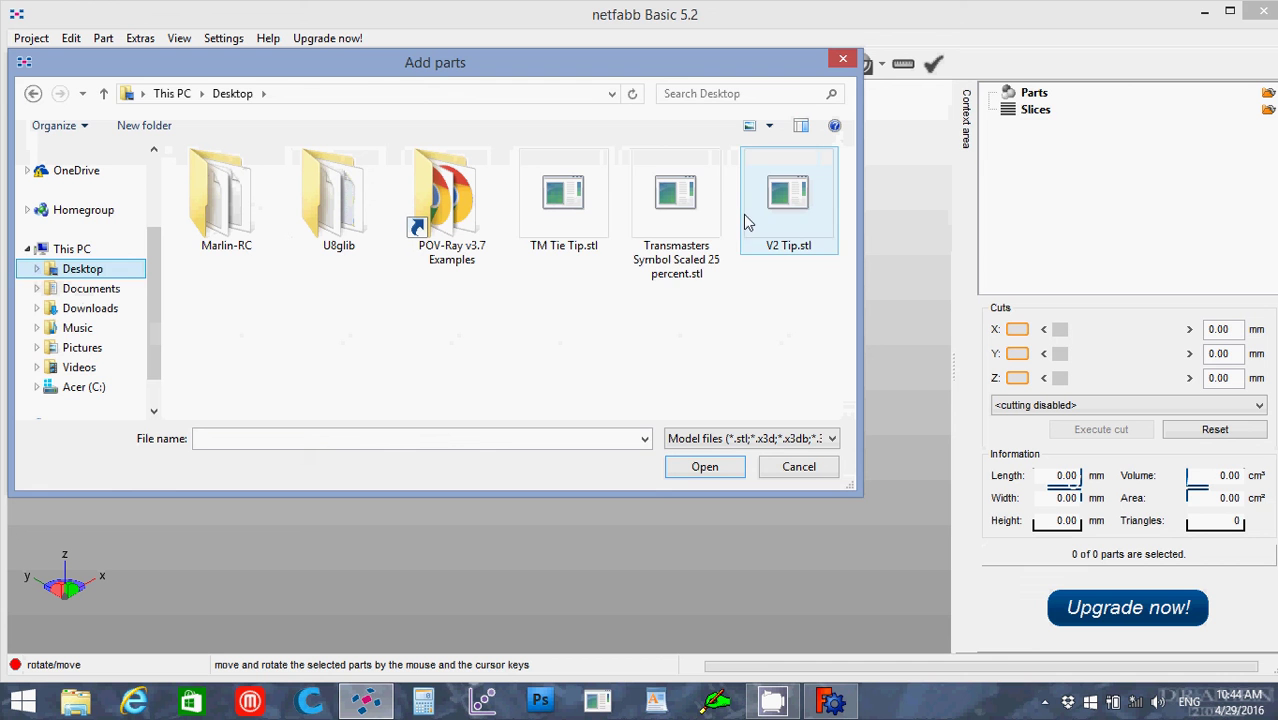
pyautogui.click(546, 206)
pyautogui.click(684, 475)
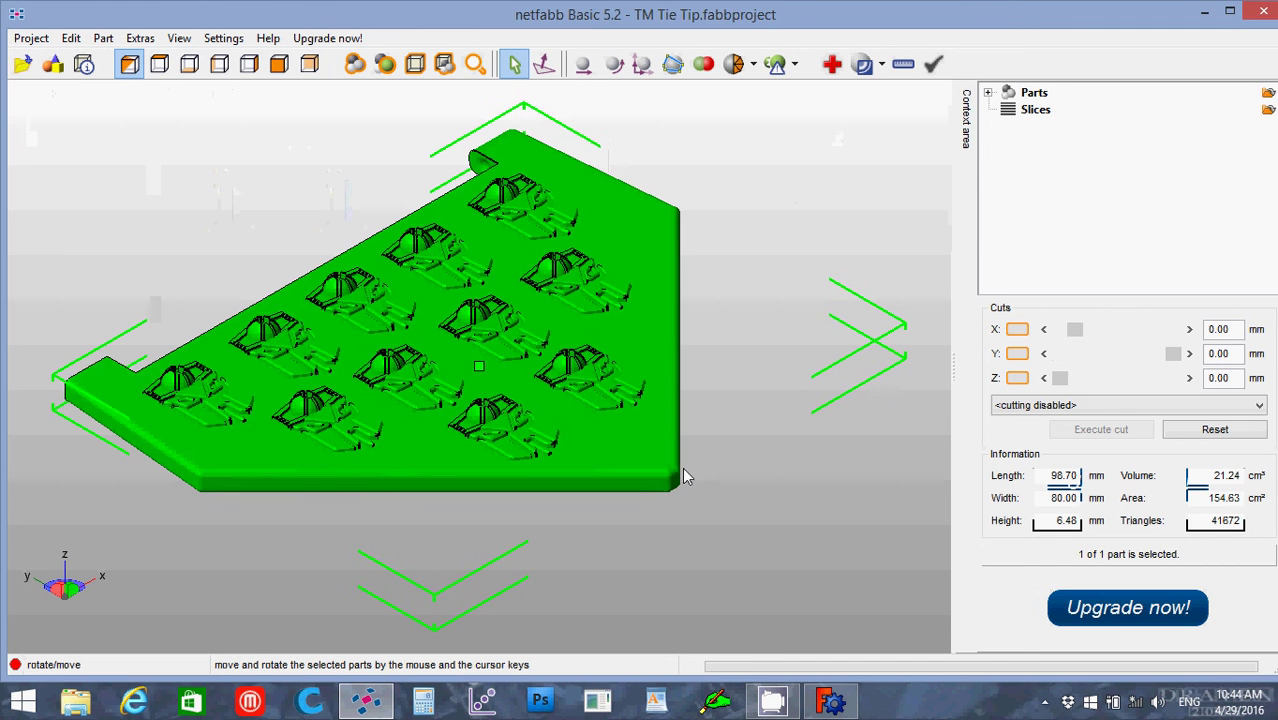
# Step: Select the TM Tie Tip part in the 3D view
pyautogui.click(720, 527)
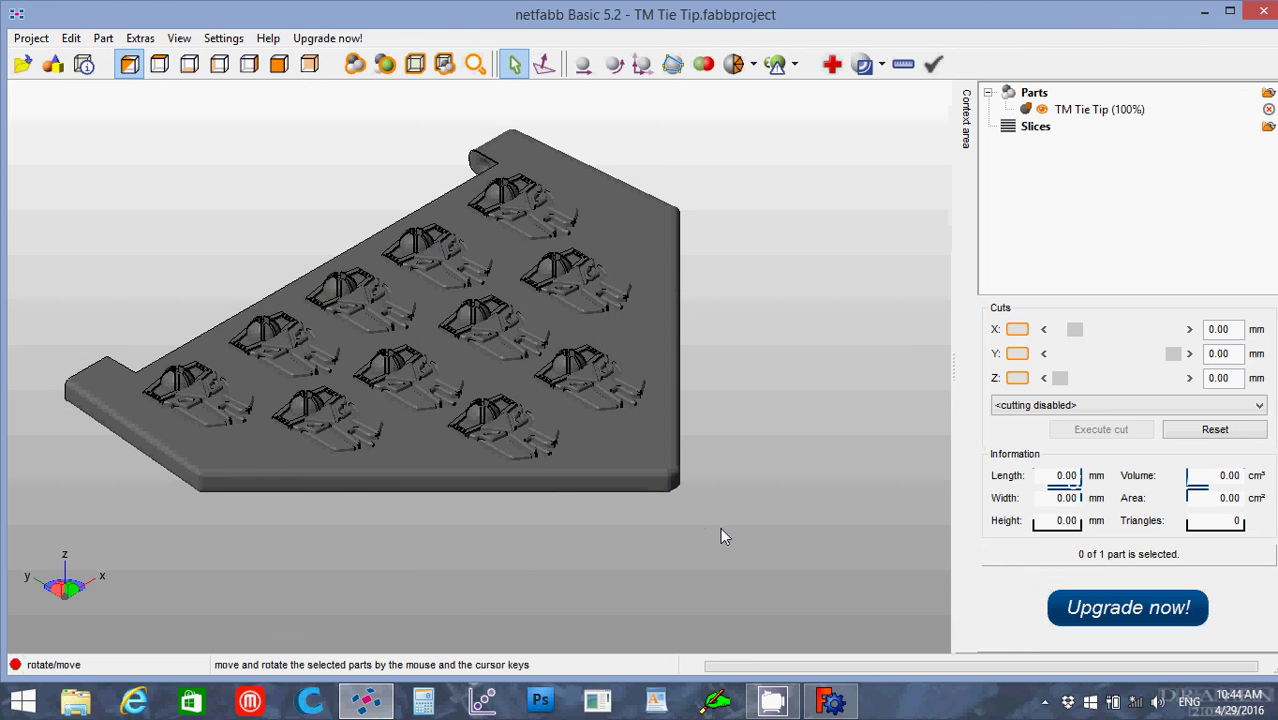
pyautogui.click(539, 388)
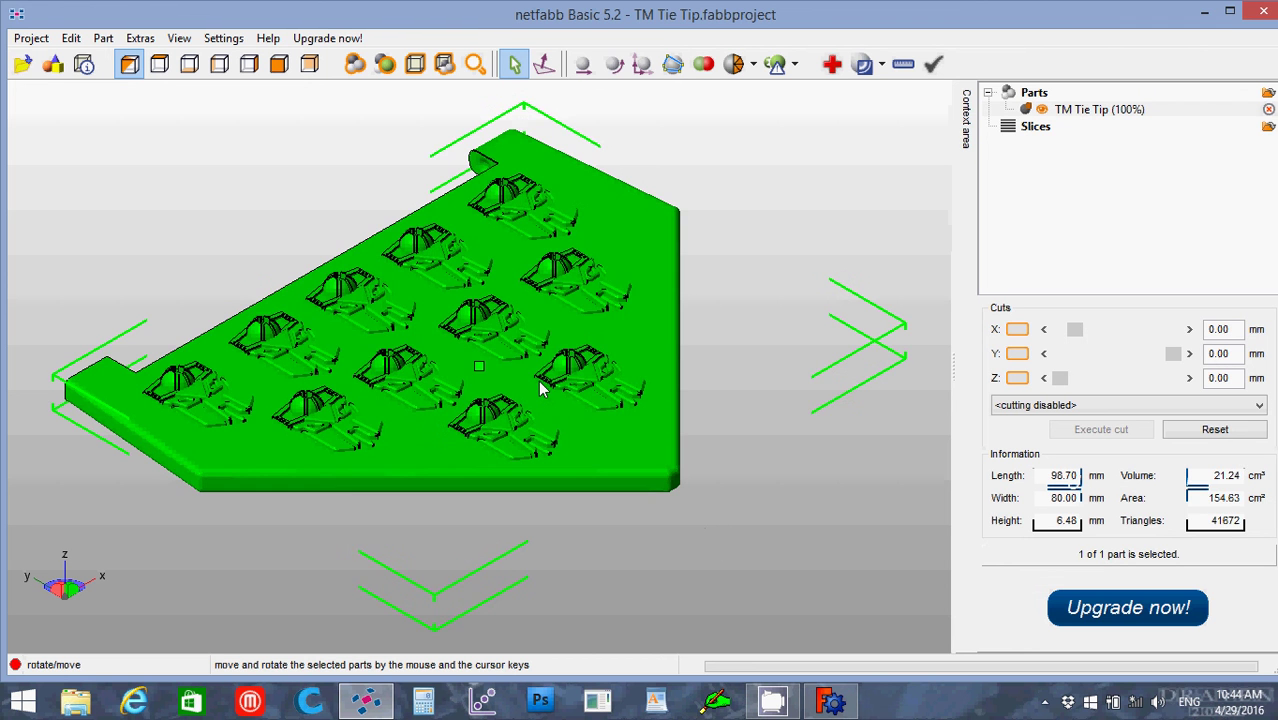